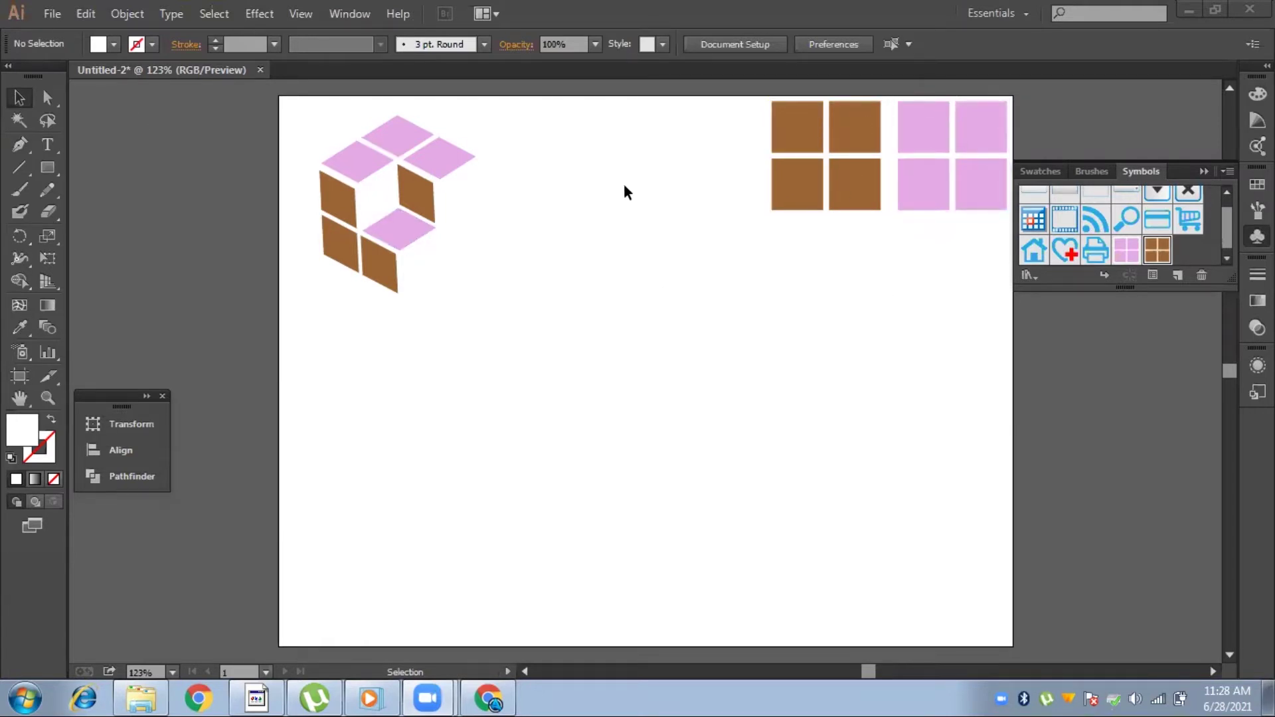
- Draw a 100 px by 100 px square in the empty lower area of the artboard, below the brown tile grid
{"action": "left_click", "coordinate": [114, 46]}
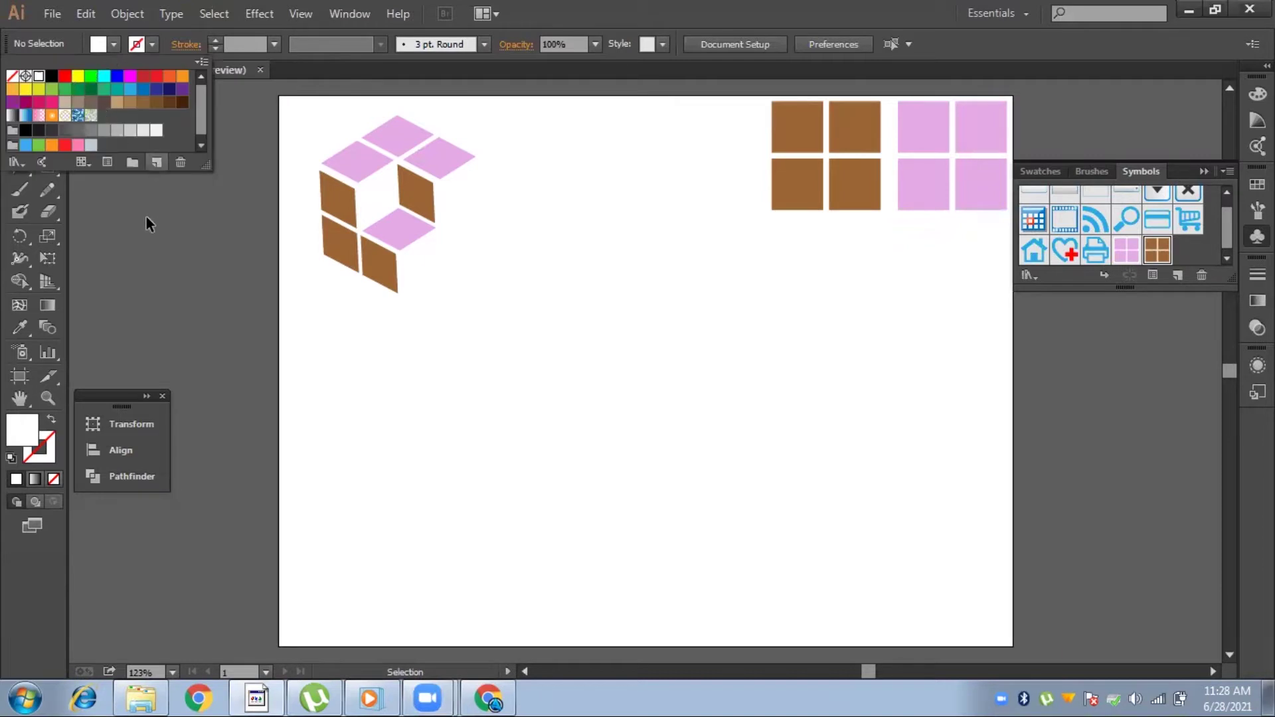
{"action": "left_click", "coordinate": [125, 210]}
{"action": "left_click", "coordinate": [48, 169]}
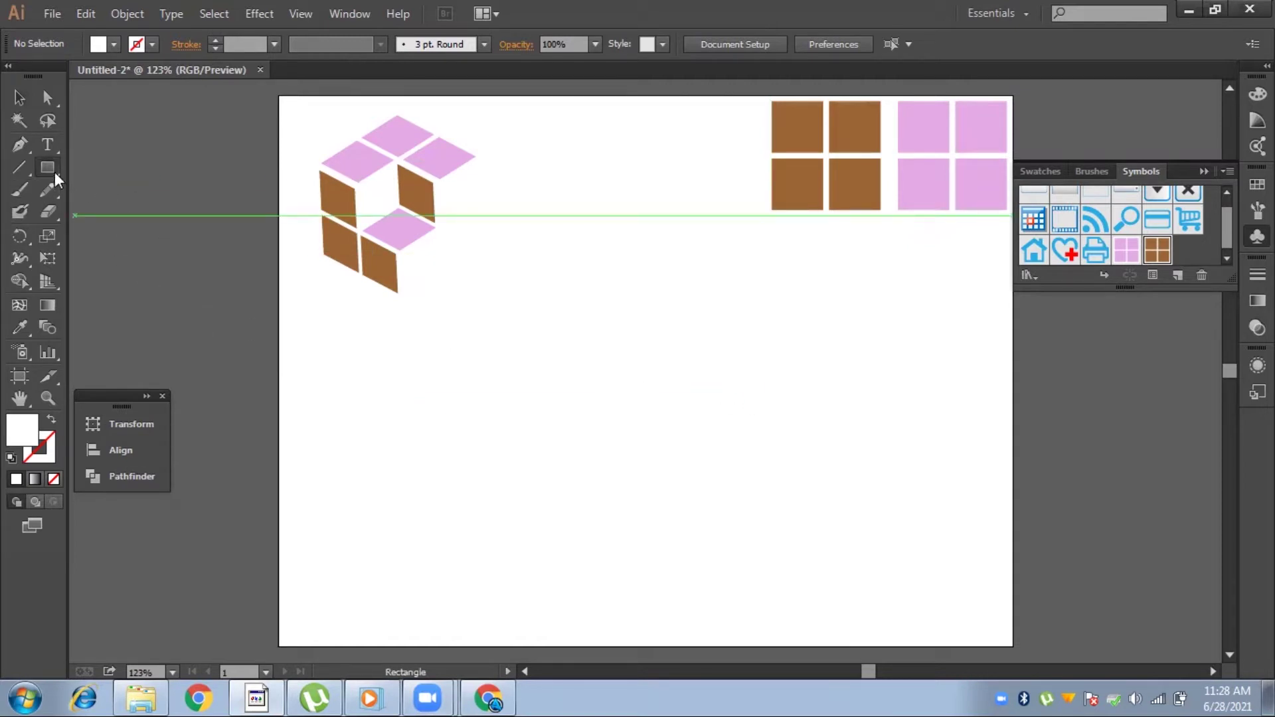
{"action": "left_click", "coordinate": [772, 425]}
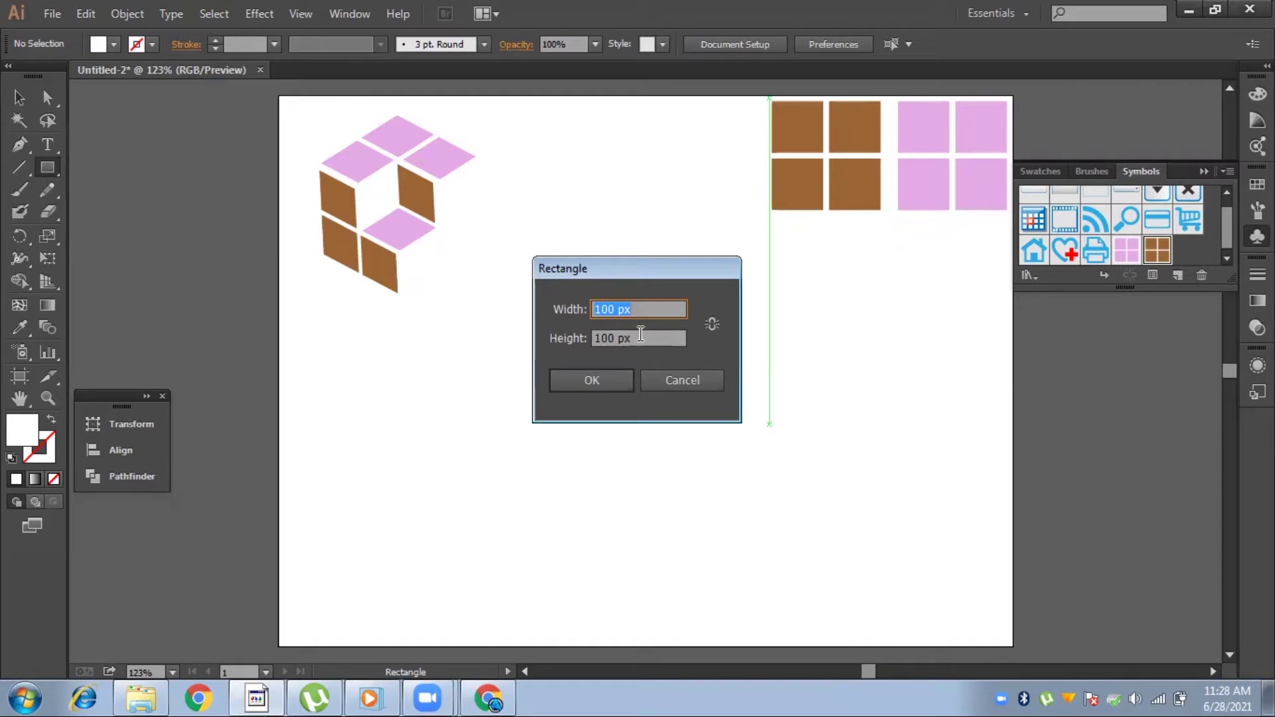
{"action": "left_click", "coordinate": [614, 380]}
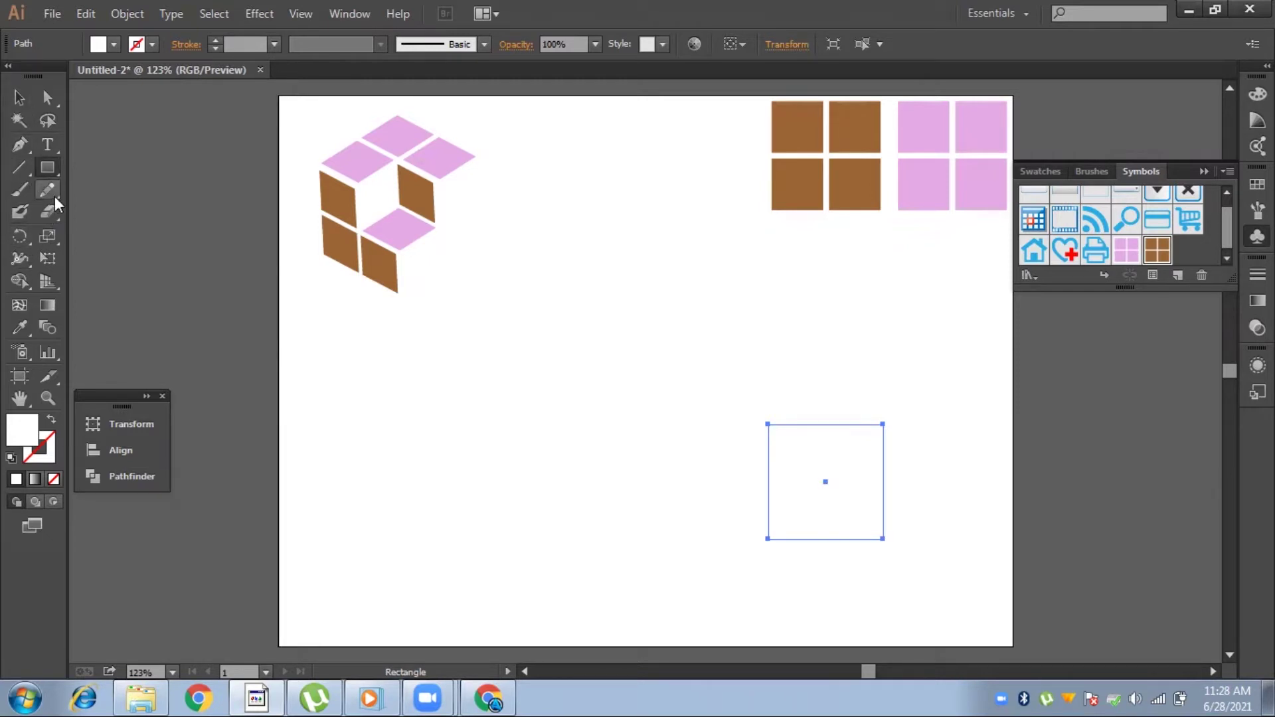
- Fill the new square with the brown sampled from the existing brown tile grid using the Eyedropper
{"action": "left_click", "coordinate": [25, 320]}
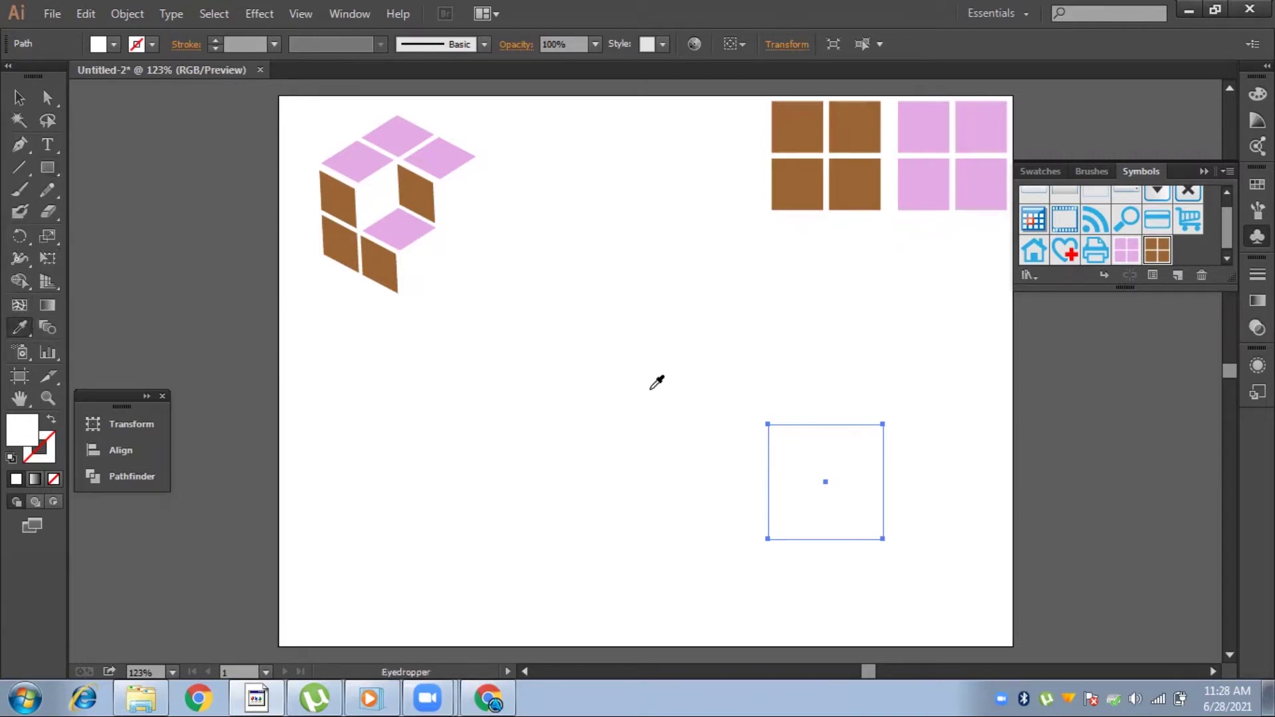
{"action": "left_click", "coordinate": [791, 195]}
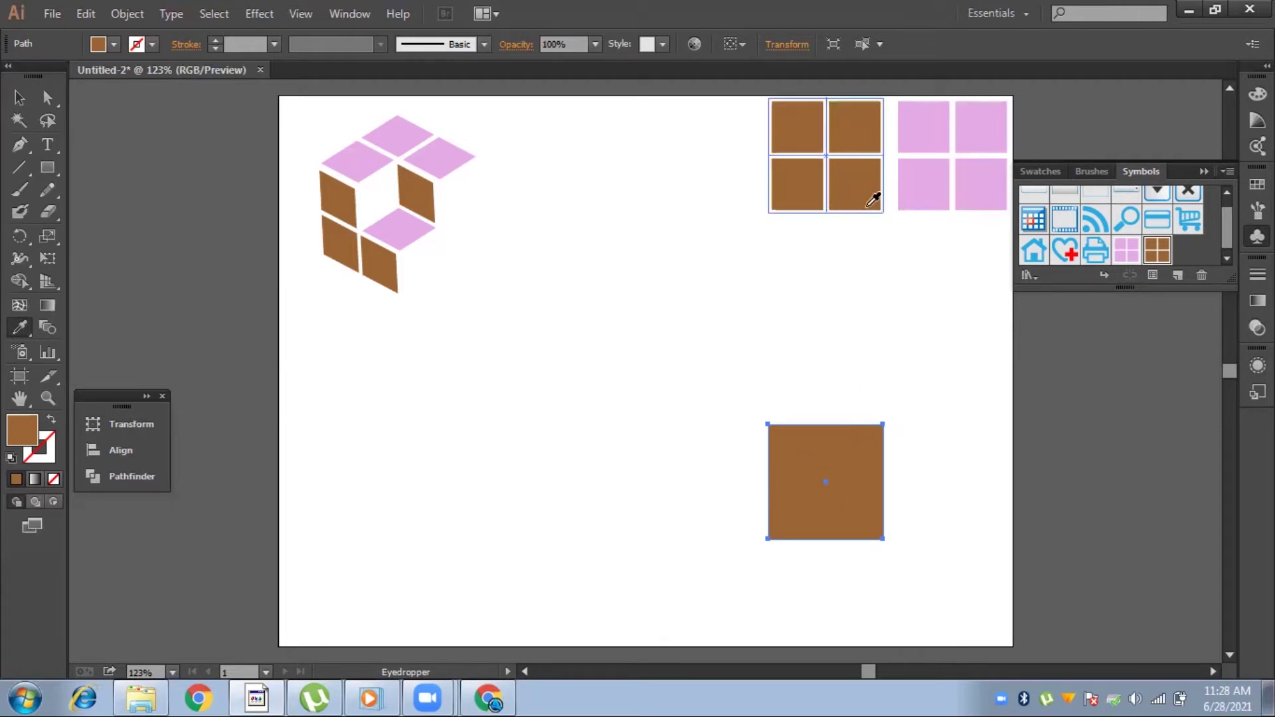
{"action": "left_click", "coordinate": [915, 188]}
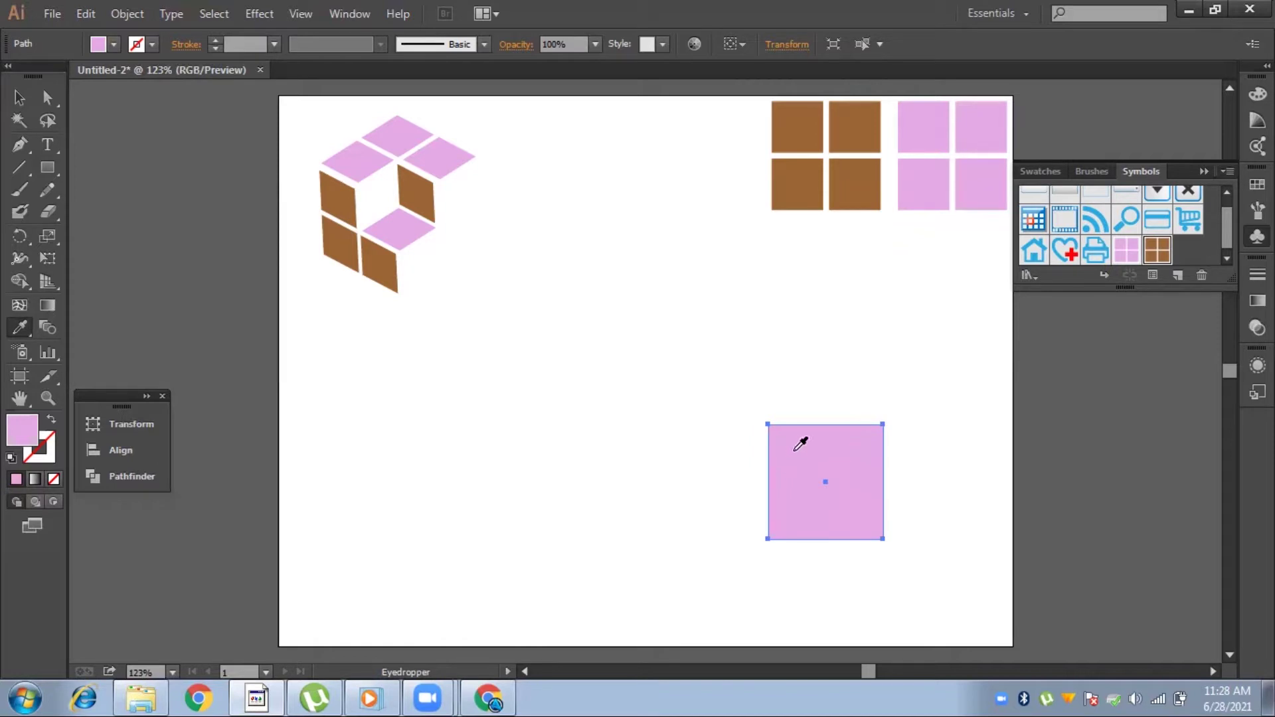
{"action": "left_click", "coordinate": [814, 198]}
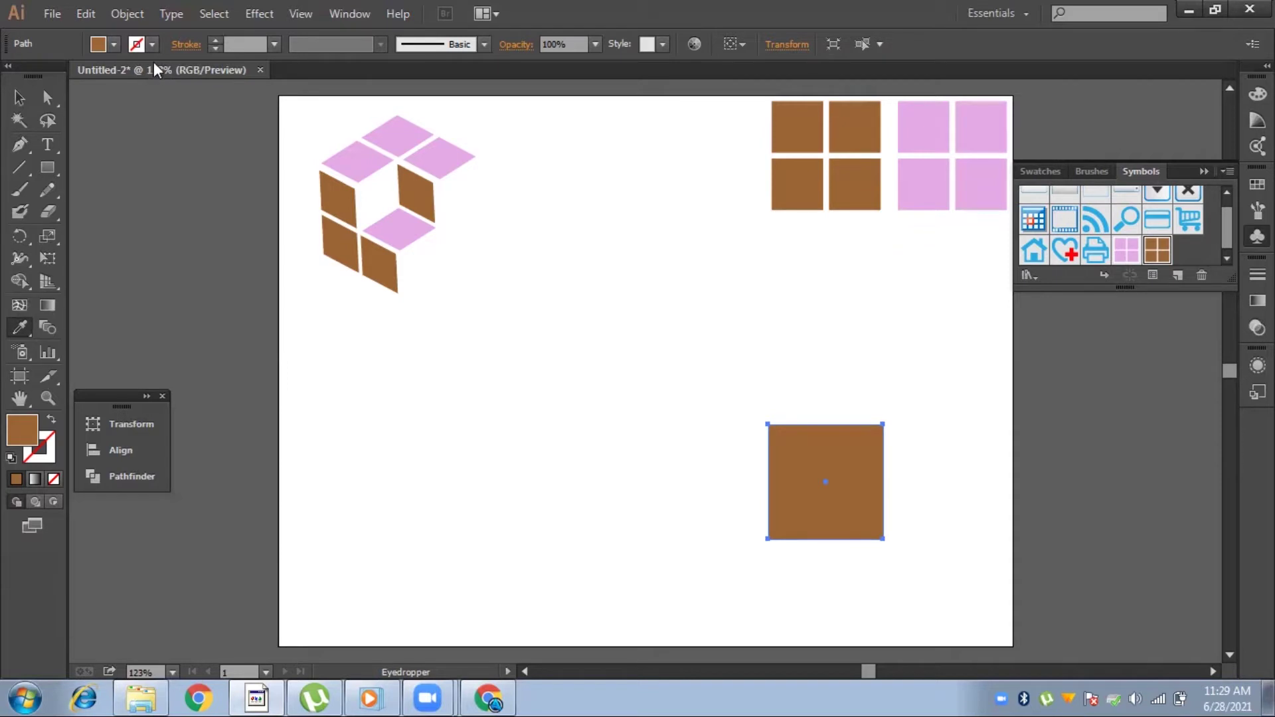
- Give the brown square a white stroke of 5 pt and deselect it
{"action": "left_click", "coordinate": [153, 42]}
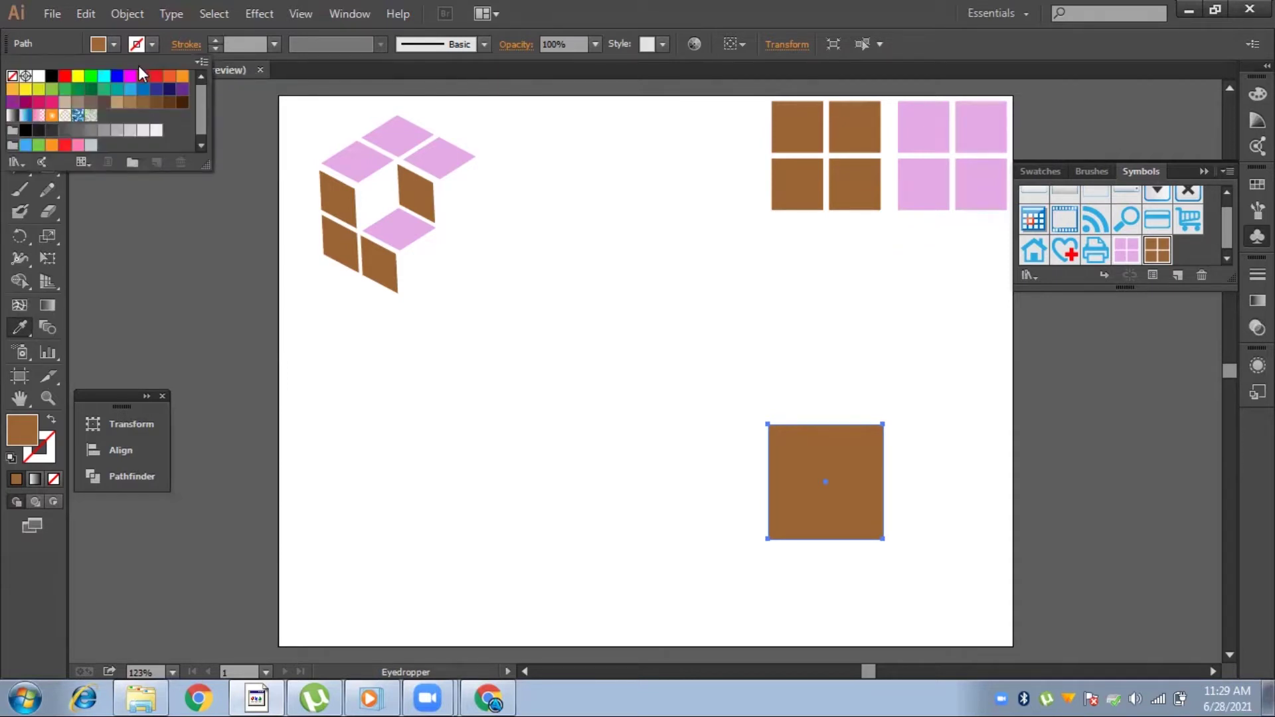
{"action": "left_click", "coordinate": [180, 201]}
{"action": "left_click", "coordinate": [19, 97]}
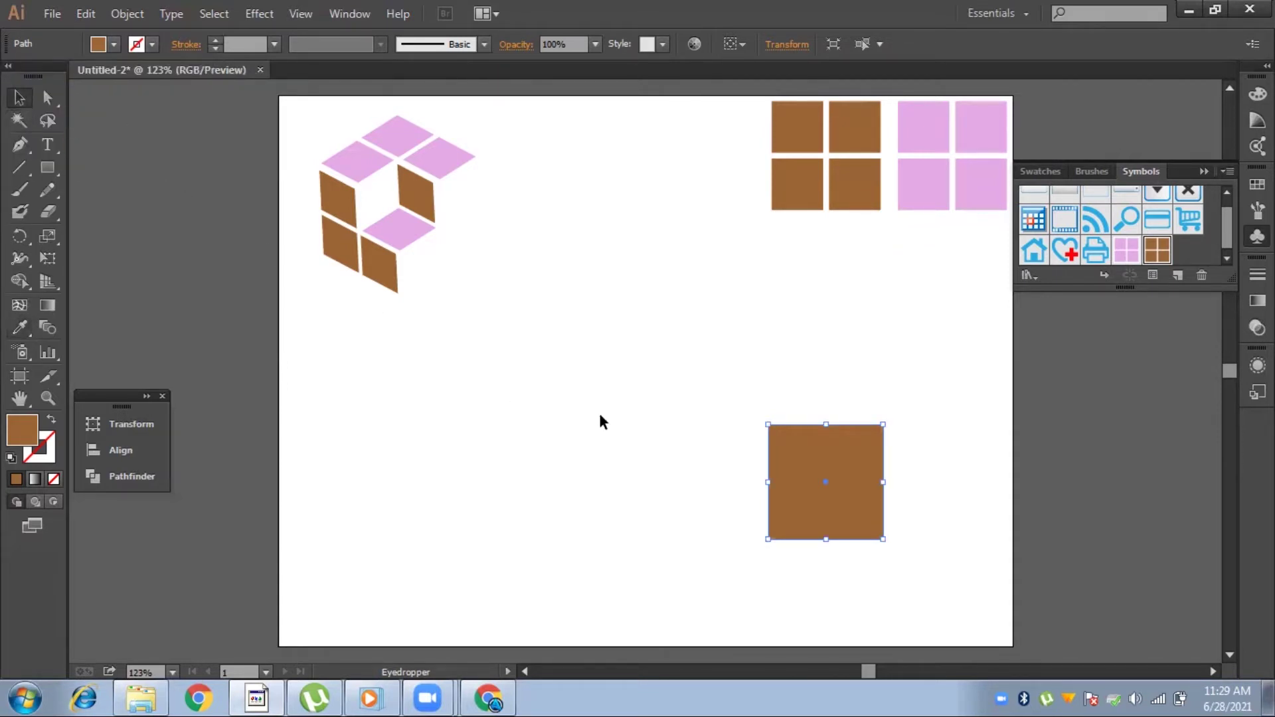
{"action": "left_click", "coordinate": [154, 44]}
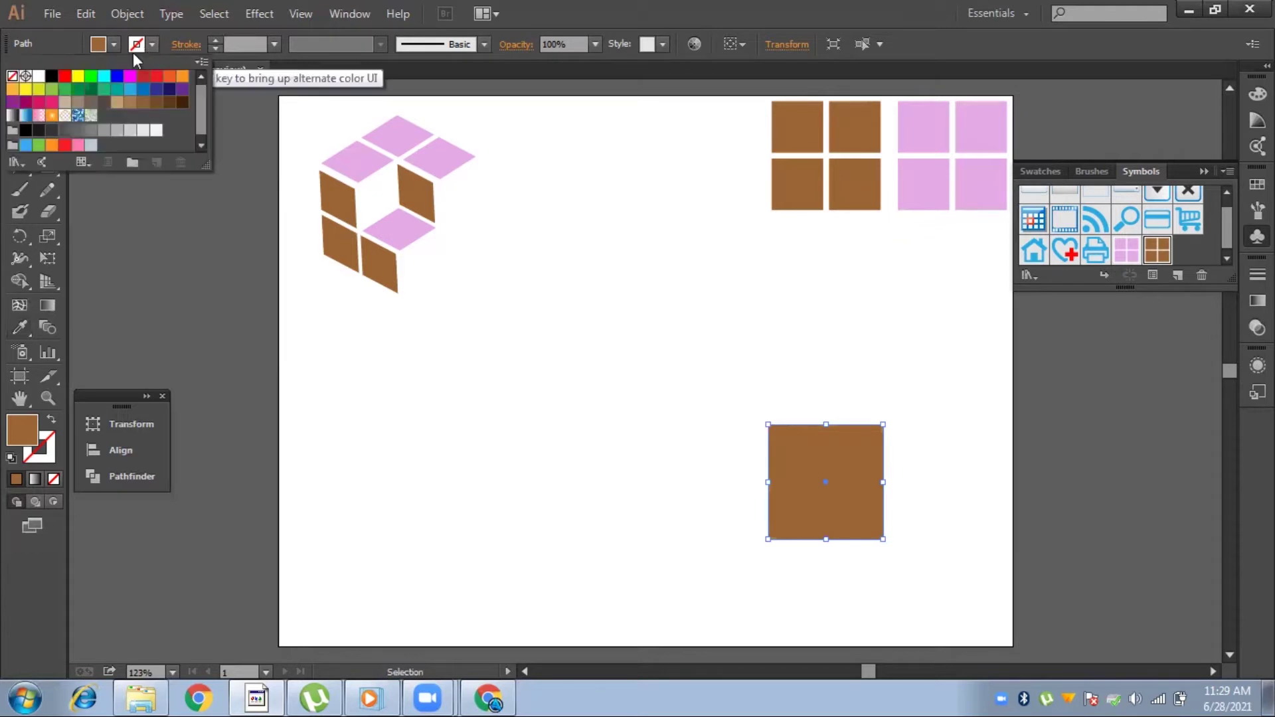
{"action": "left_click", "coordinate": [38, 76]}
{"action": "left_click", "coordinate": [169, 254]}
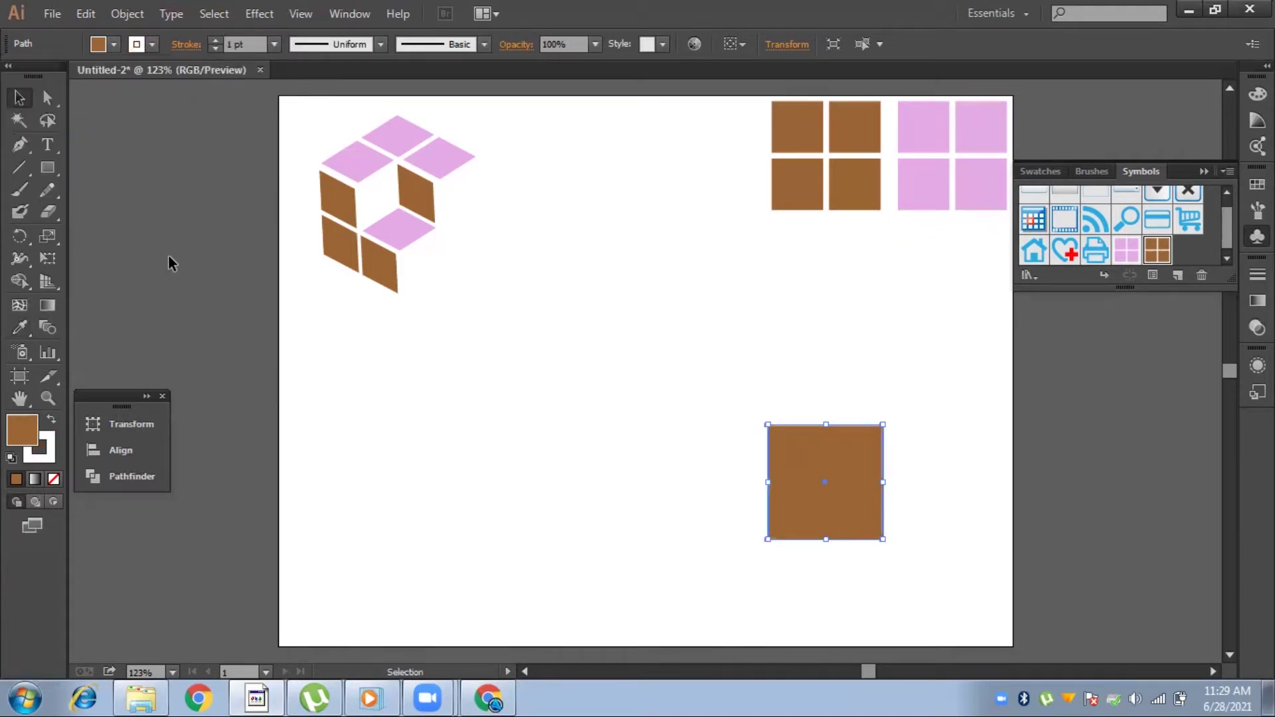
{"action": "left_click", "coordinate": [216, 40]}
{"action": "left_click", "coordinate": [215, 41]}
{"action": "left_click", "coordinate": [215, 40]}
{"action": "left_click", "coordinate": [217, 39]}
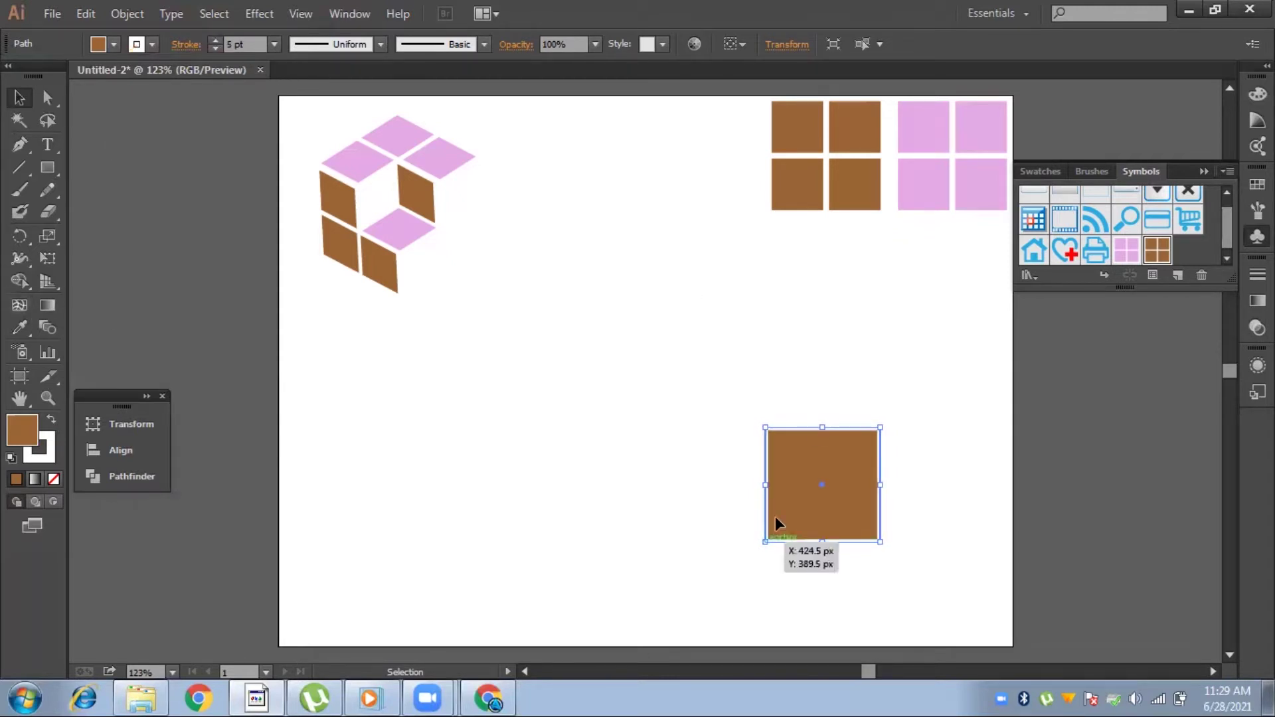
{"action": "left_click", "coordinate": [696, 500]}
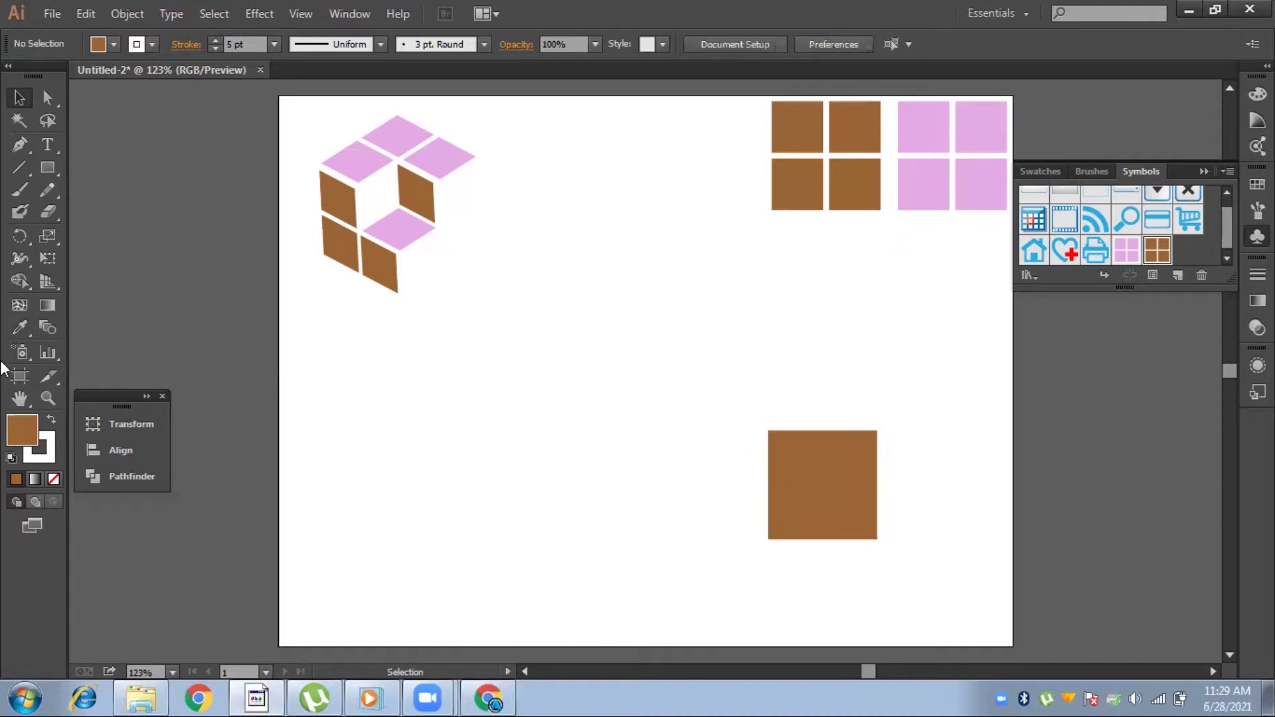
- With the fill set to none, draw a 100 px line at 90° from the midpoint of the brown square's upper edge
{"action": "left_click", "coordinate": [107, 47]}
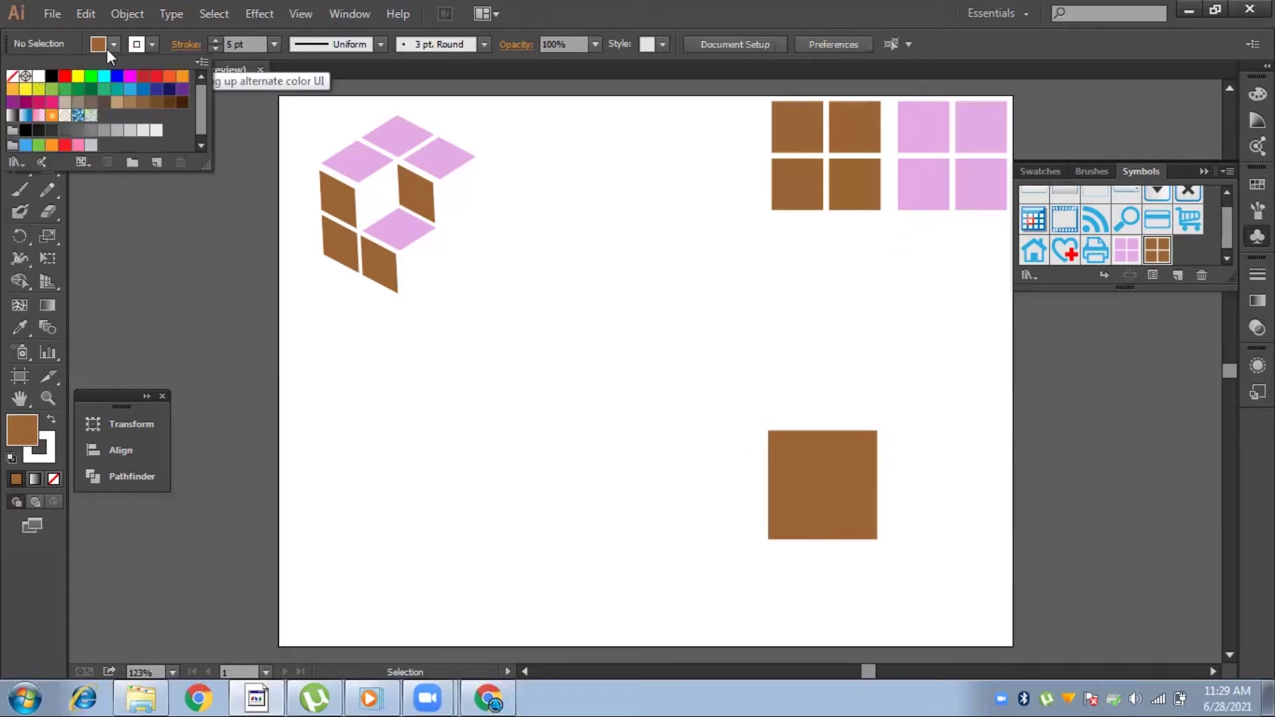
{"action": "left_click", "coordinate": [12, 77]}
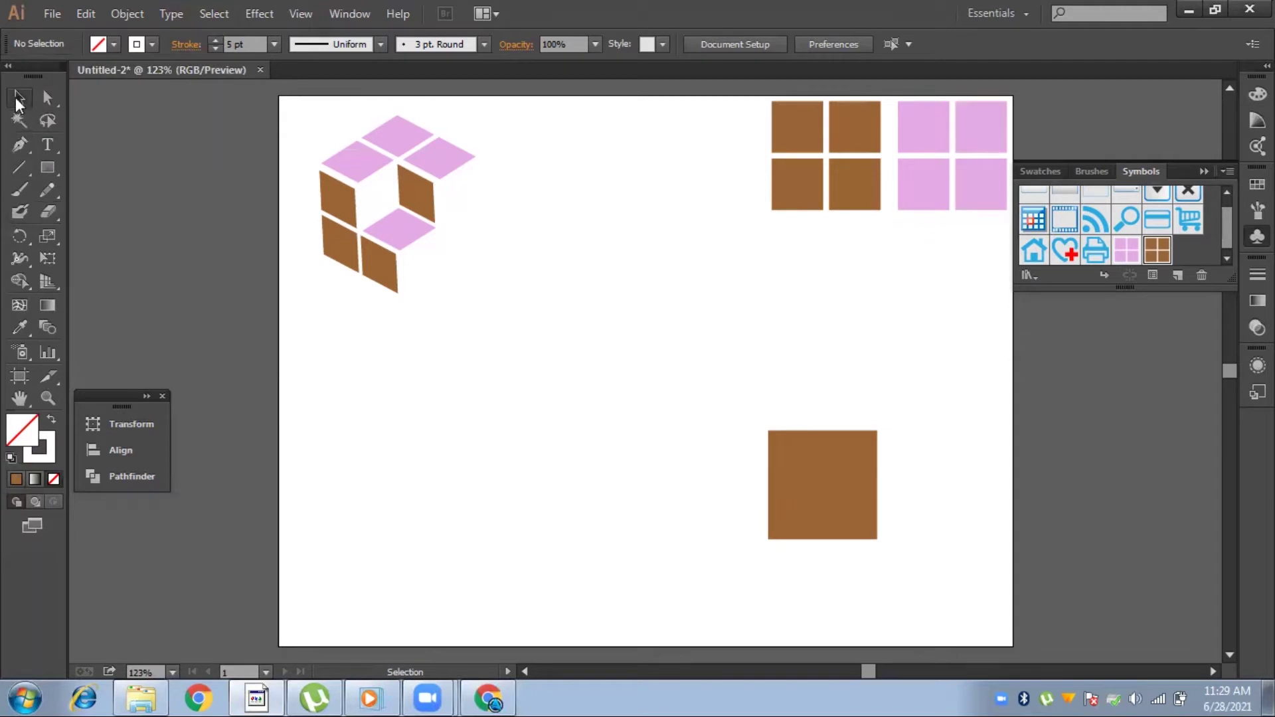
{"action": "left_click", "coordinate": [21, 166]}
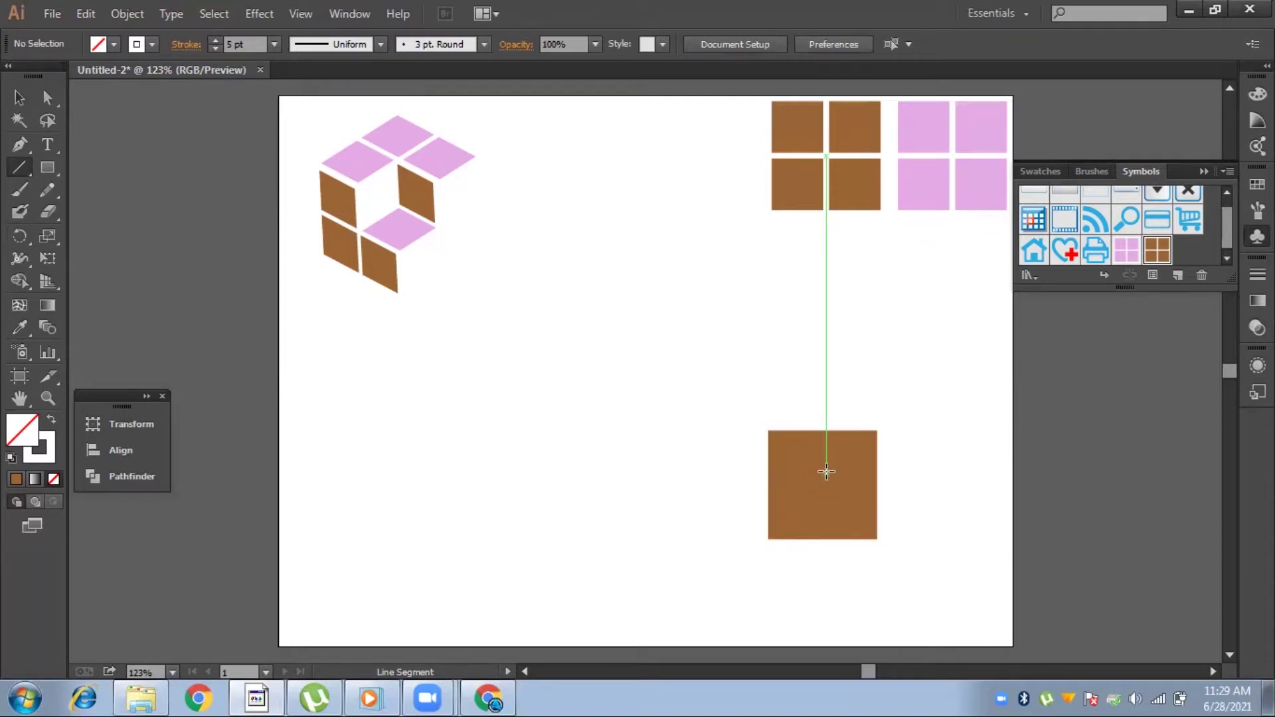
{"action": "left_click", "coordinate": [822, 430]}
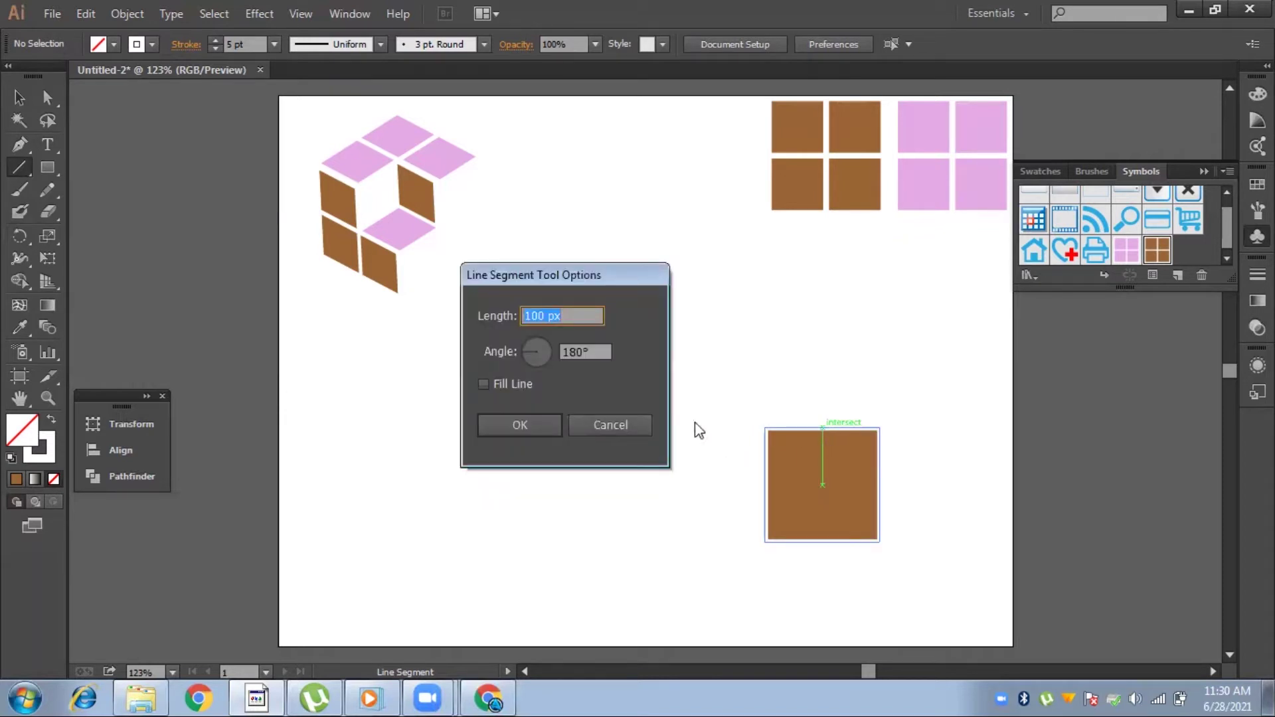
{"action": "left_click", "coordinate": [597, 354]}
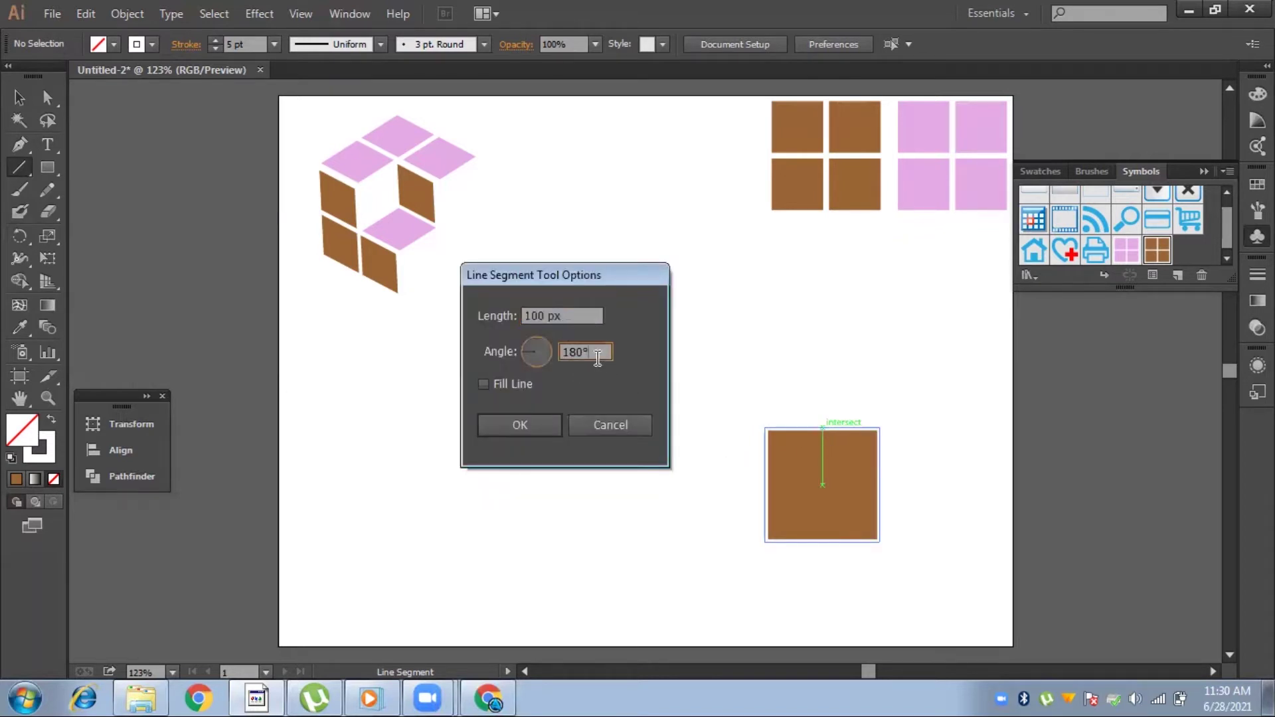
{"action": "key", "text": "BackSpace"}
{"action": "key", "text": "BackSpace"}
{"action": "key", "text": "BackSpace"}
{"action": "type", "text": "90"}
{"action": "left_click", "coordinate": [543, 419]}
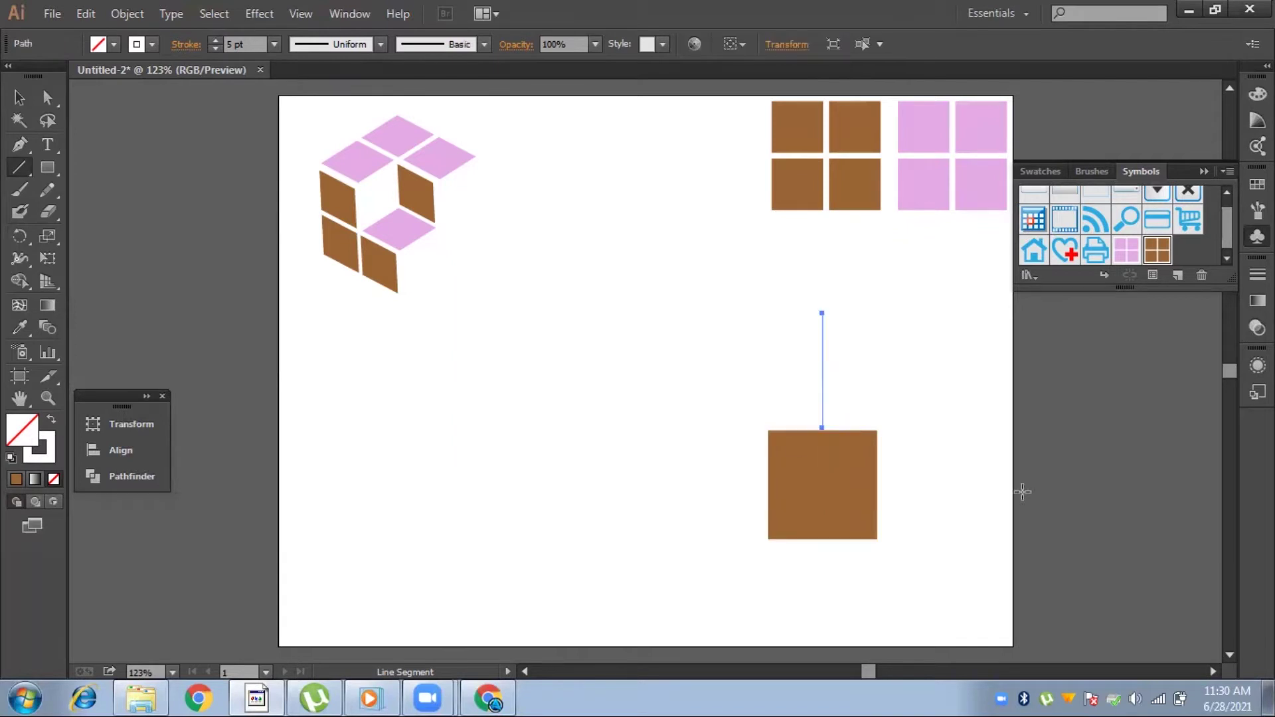
- Move the vertical white line down onto the brown square so it splits the square into two equal halves
{"action": "left_click", "coordinate": [20, 97]}
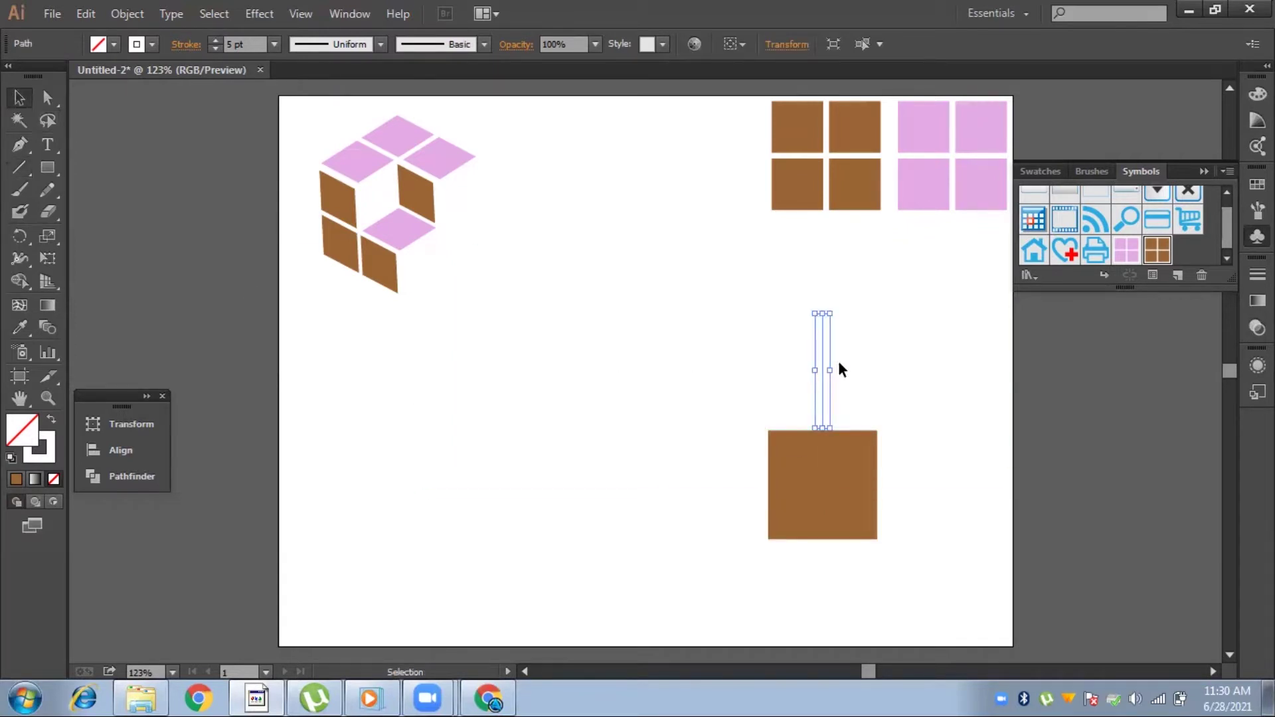
{"action": "left_click_drag", "start_coordinate": [824, 370], "coordinate": [823, 484]}
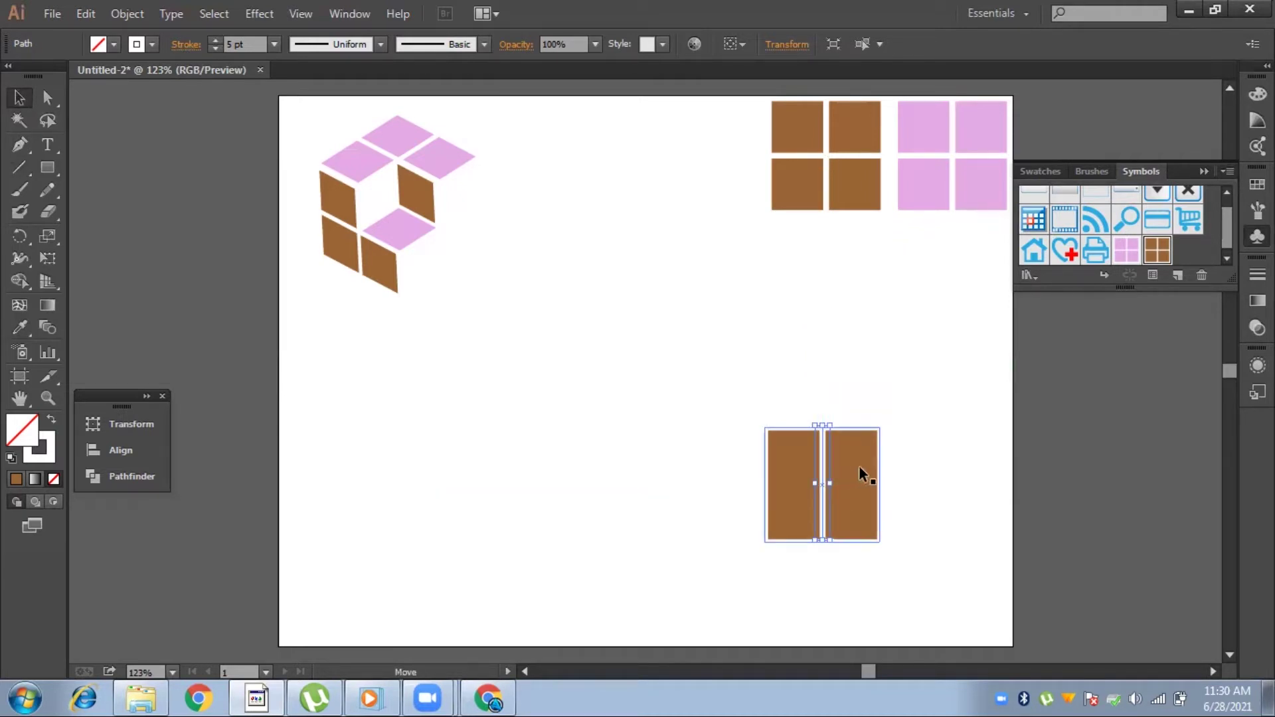
{"action": "left_click", "coordinate": [899, 432]}
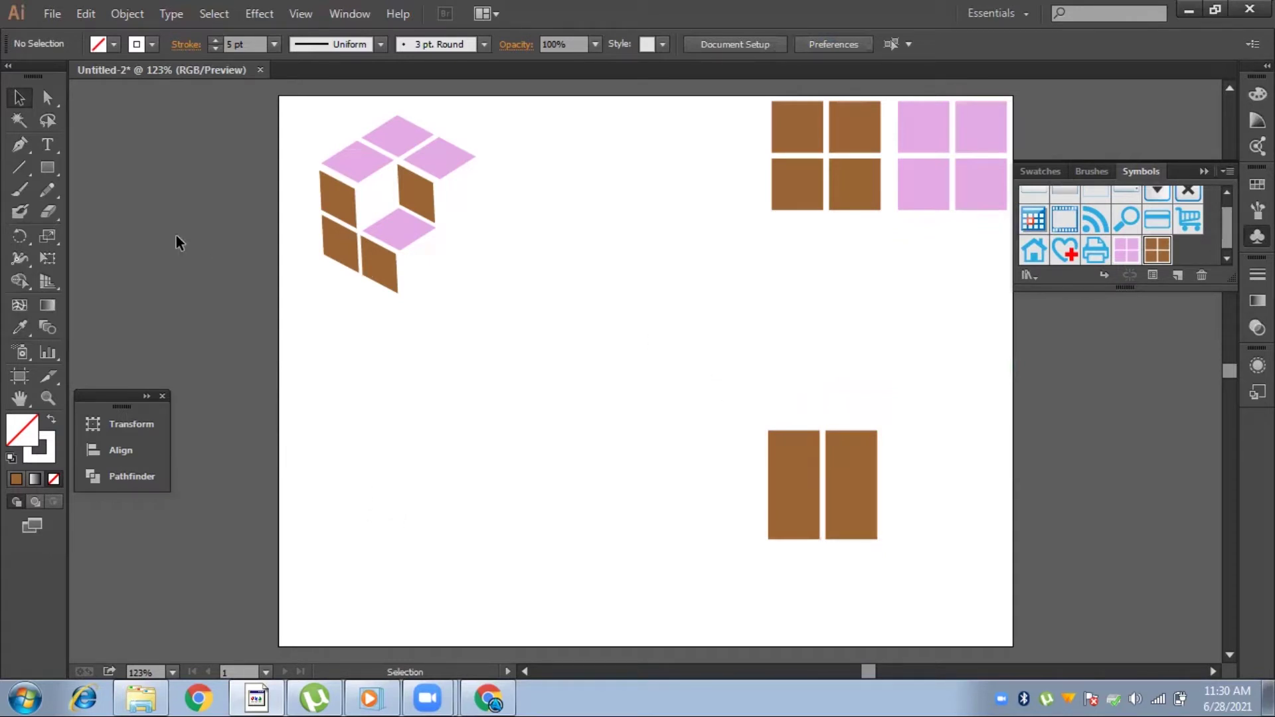
- Draw a 100 px line segment at 180° from the midpoint of the brown square's left edge
{"action": "left_click", "coordinate": [18, 168]}
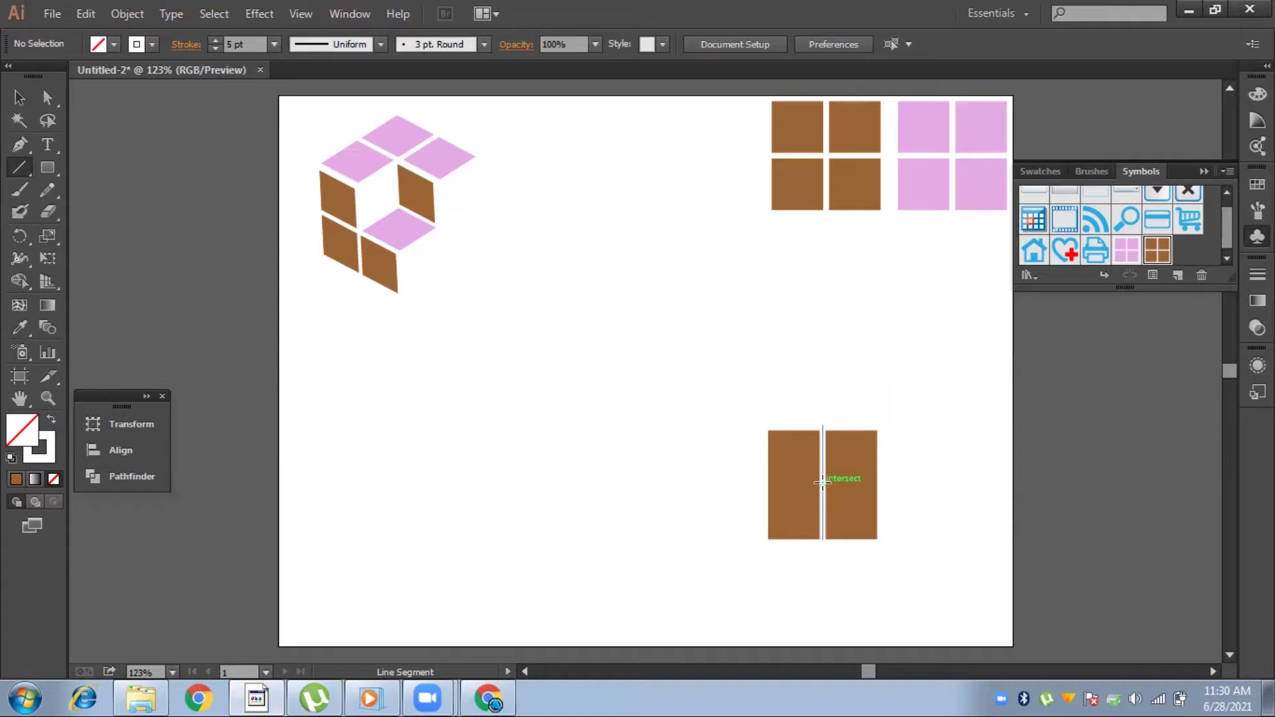
{"action": "left_click_drag", "start_coordinate": [822, 481], "coordinate": [768, 486]}
{"action": "left_click", "coordinate": [767, 485]}
{"action": "left_click", "coordinate": [600, 349]}
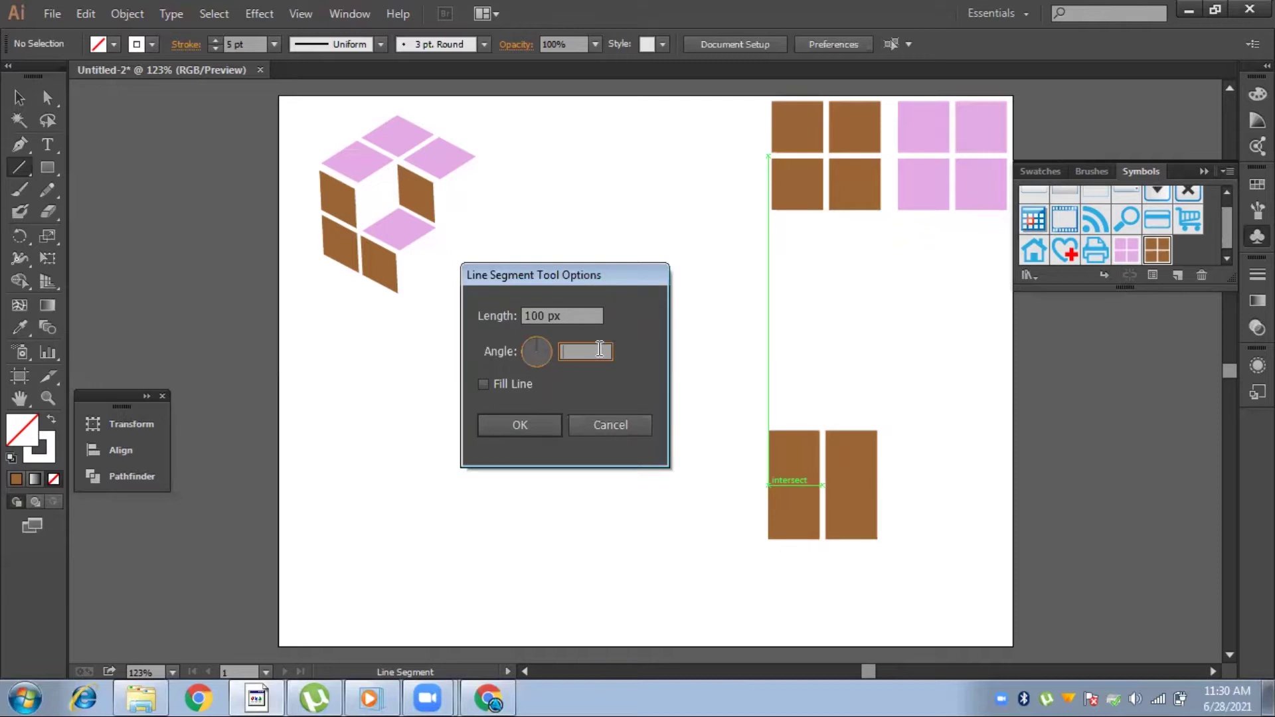
{"action": "type", "text": "180"}
{"action": "left_click", "coordinate": [535, 421]}
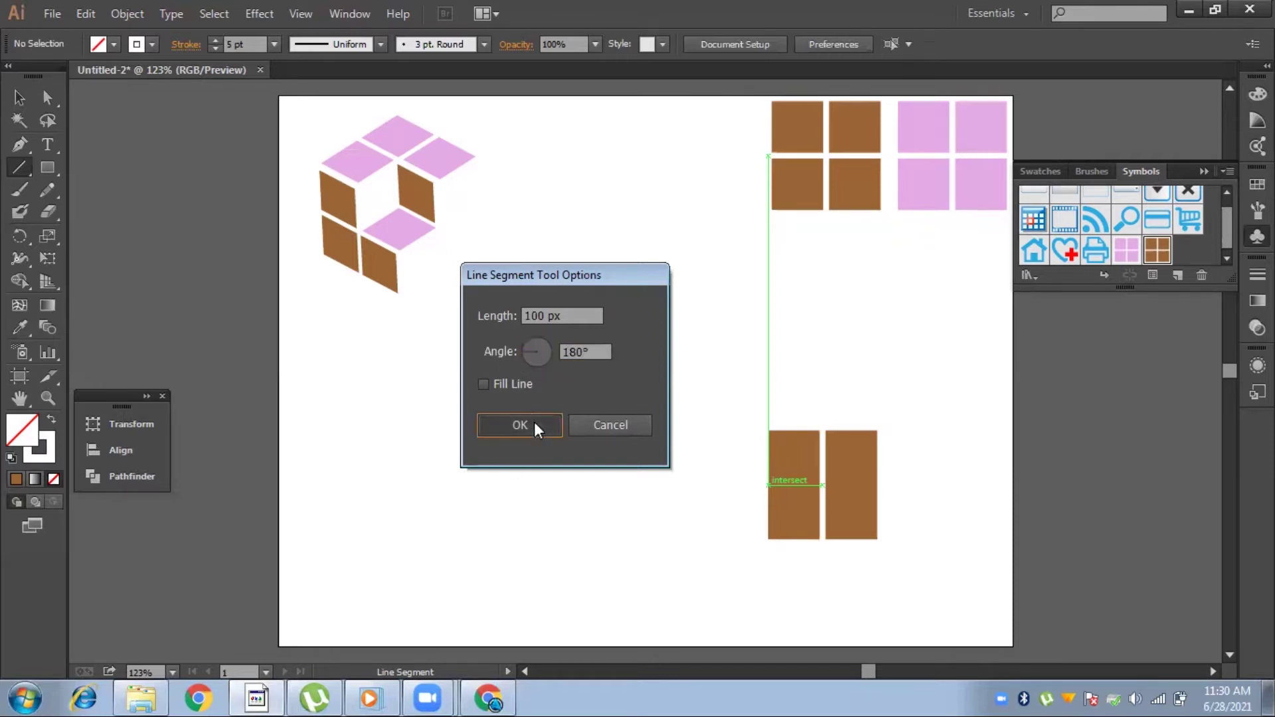
- Move the horizontal white line across the brown square's centre to divide it into four tiles
{"action": "left_click", "coordinate": [19, 97]}
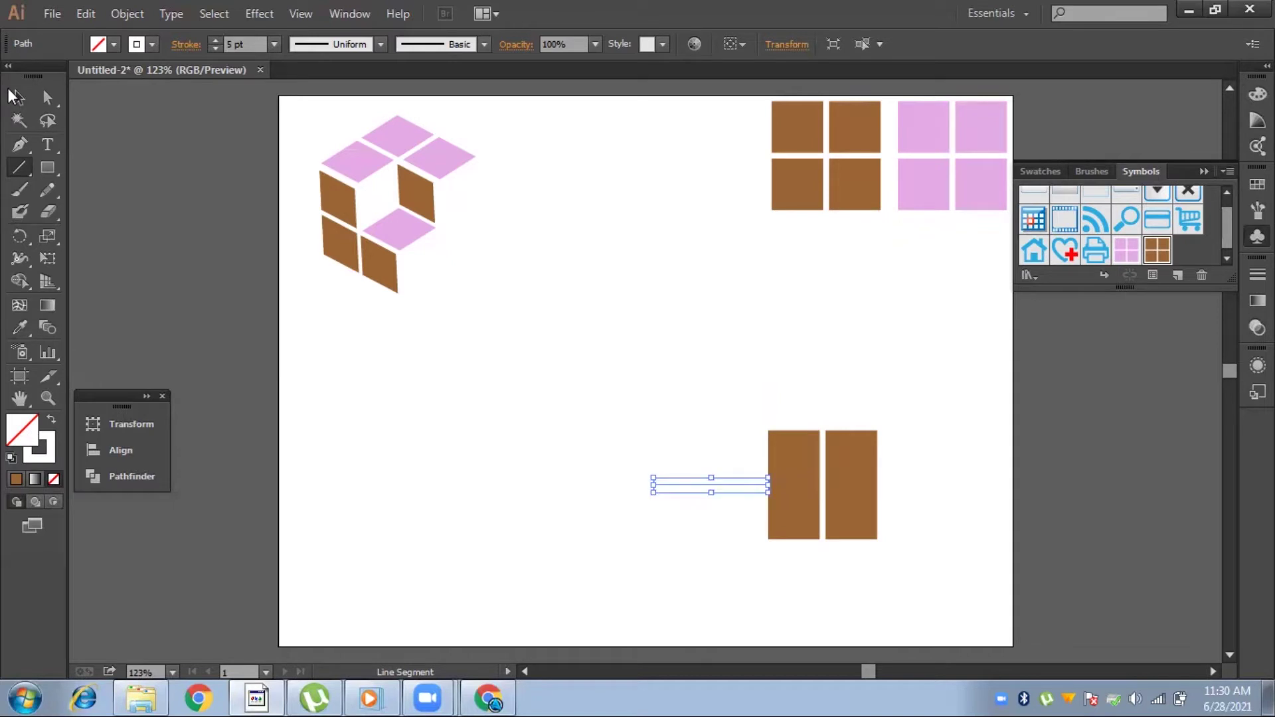
{"action": "left_click_drag", "start_coordinate": [732, 486], "coordinate": [842, 483]}
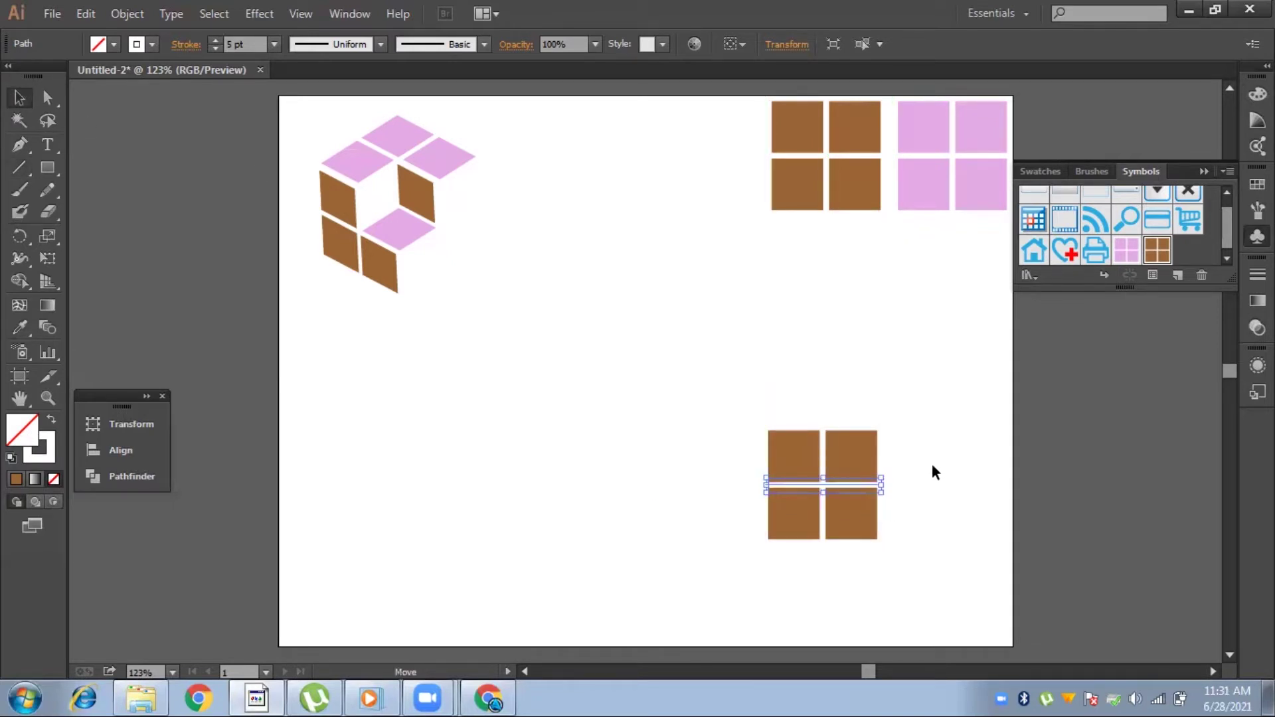
{"action": "left_click", "coordinate": [931, 463]}
- Duplicate the whole four-tile brown square with its dividing lines and place the copy directly above the original
{"action": "left_click_drag", "start_coordinate": [919, 406], "coordinate": [781, 593]}
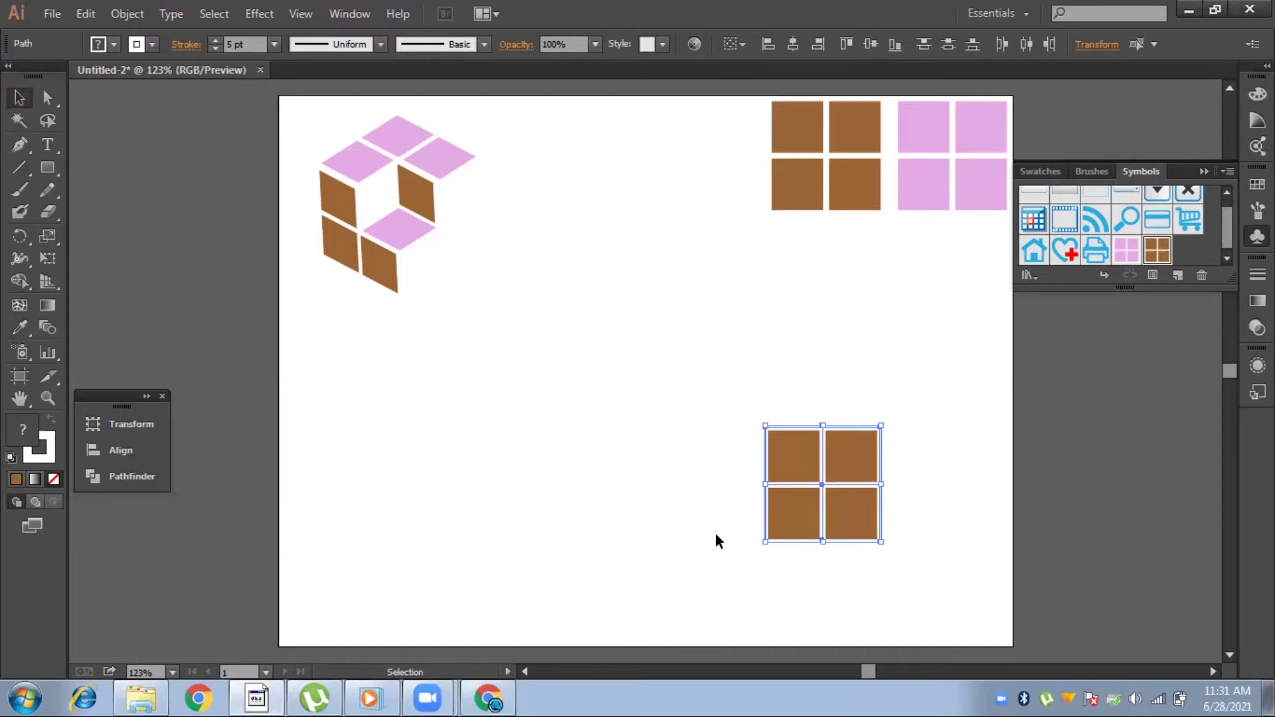
{"action": "left_click", "coordinate": [587, 537]}
{"action": "left_click_drag", "start_coordinate": [833, 374], "coordinate": [831, 530]}
{"action": "left_click_drag", "start_coordinate": [944, 433], "coordinate": [675, 512]}
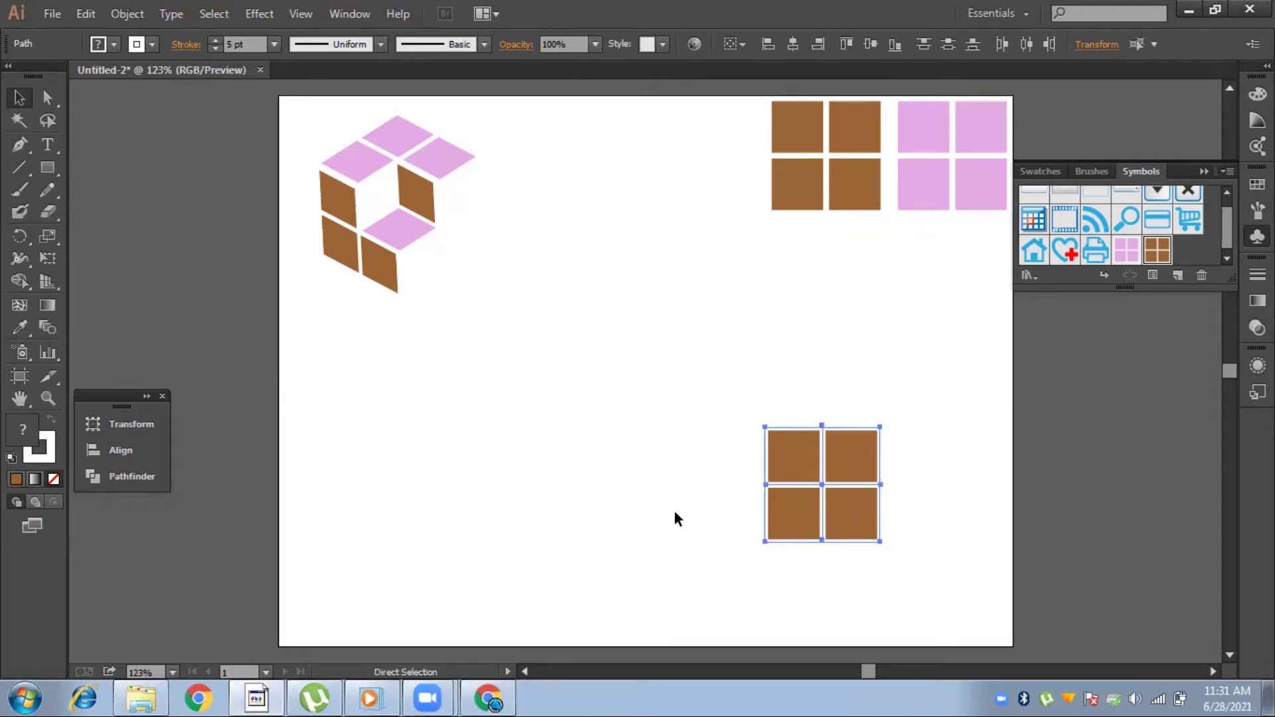
{"action": "key", "text": "ctrl+v"}
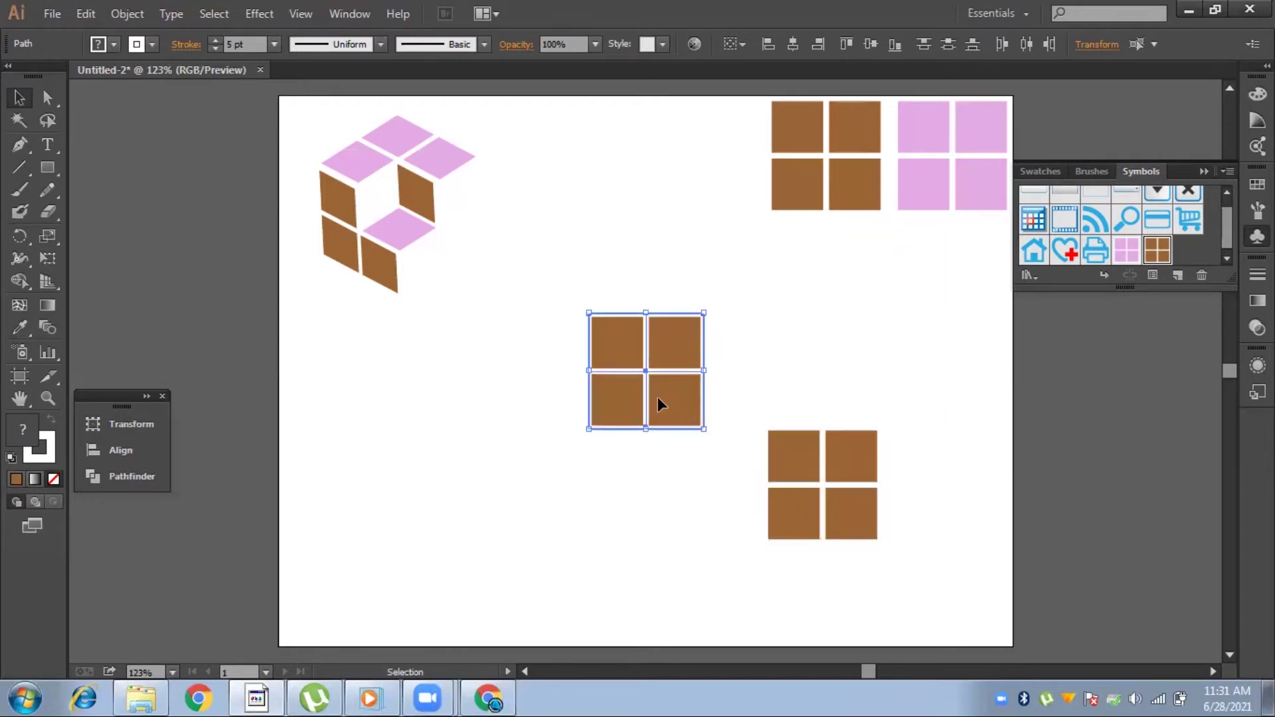
{"action": "left_click_drag", "start_coordinate": [659, 399], "coordinate": [836, 386]}
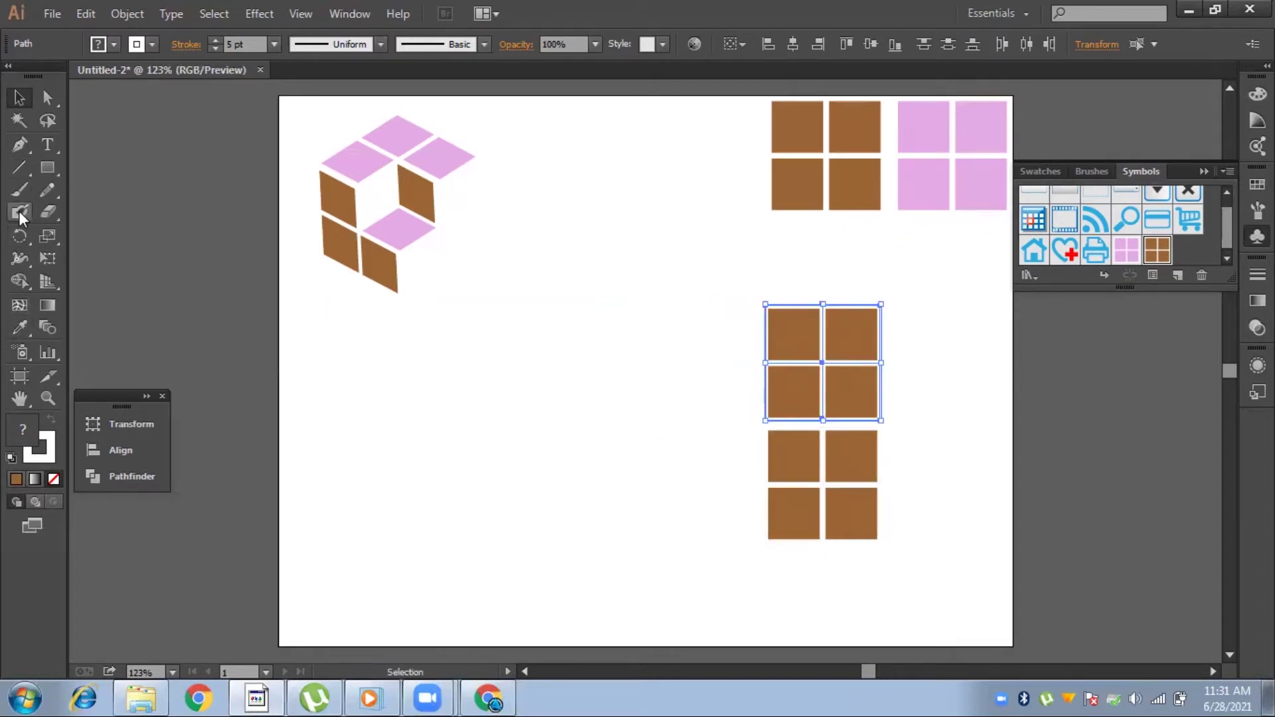
- Try to recolor the whole copied tile grid with the pink sampled from the existing pink tiles, and undo it
{"action": "left_click", "coordinate": [19, 327]}
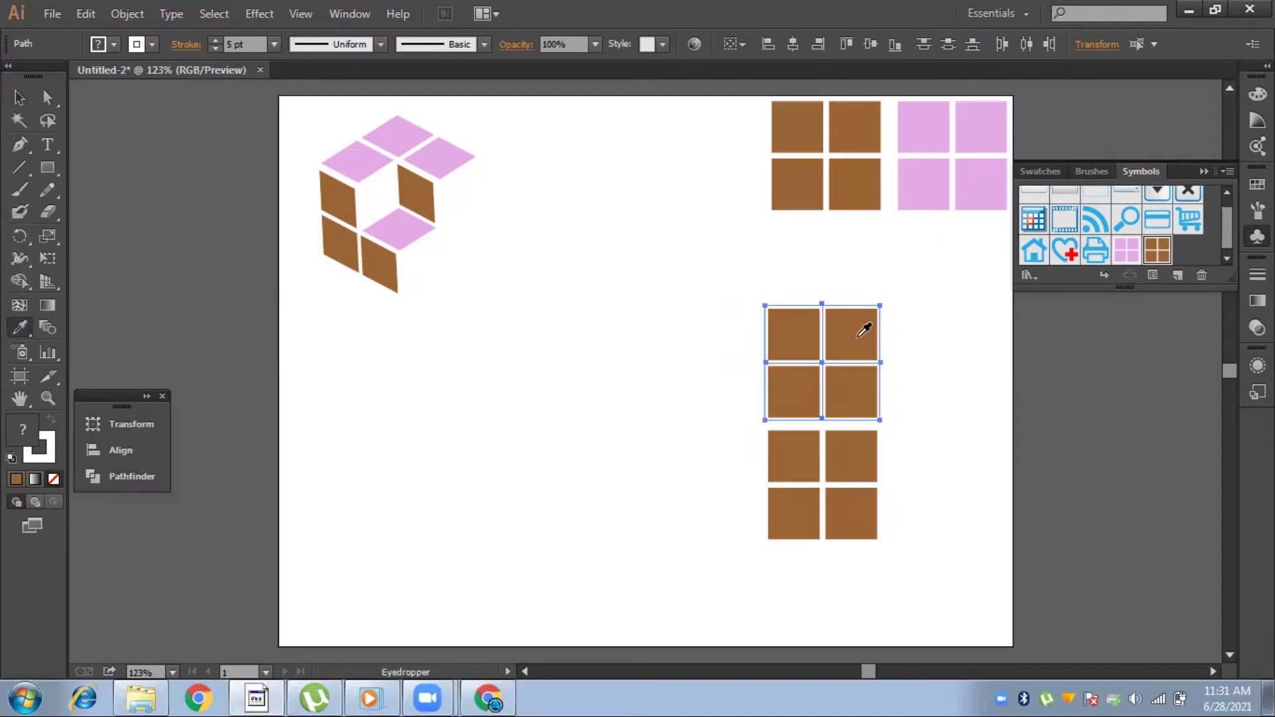
{"action": "left_click", "coordinate": [962, 192]}
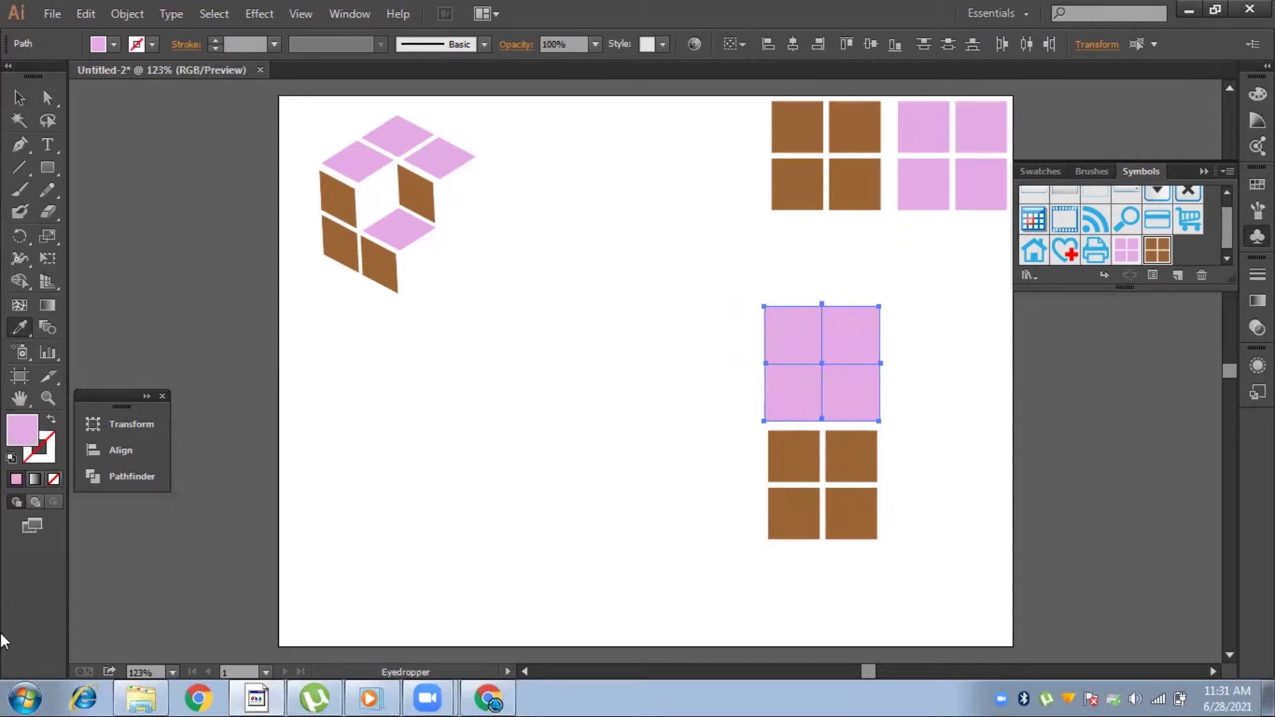
{"action": "key", "text": "ctrl+z"}
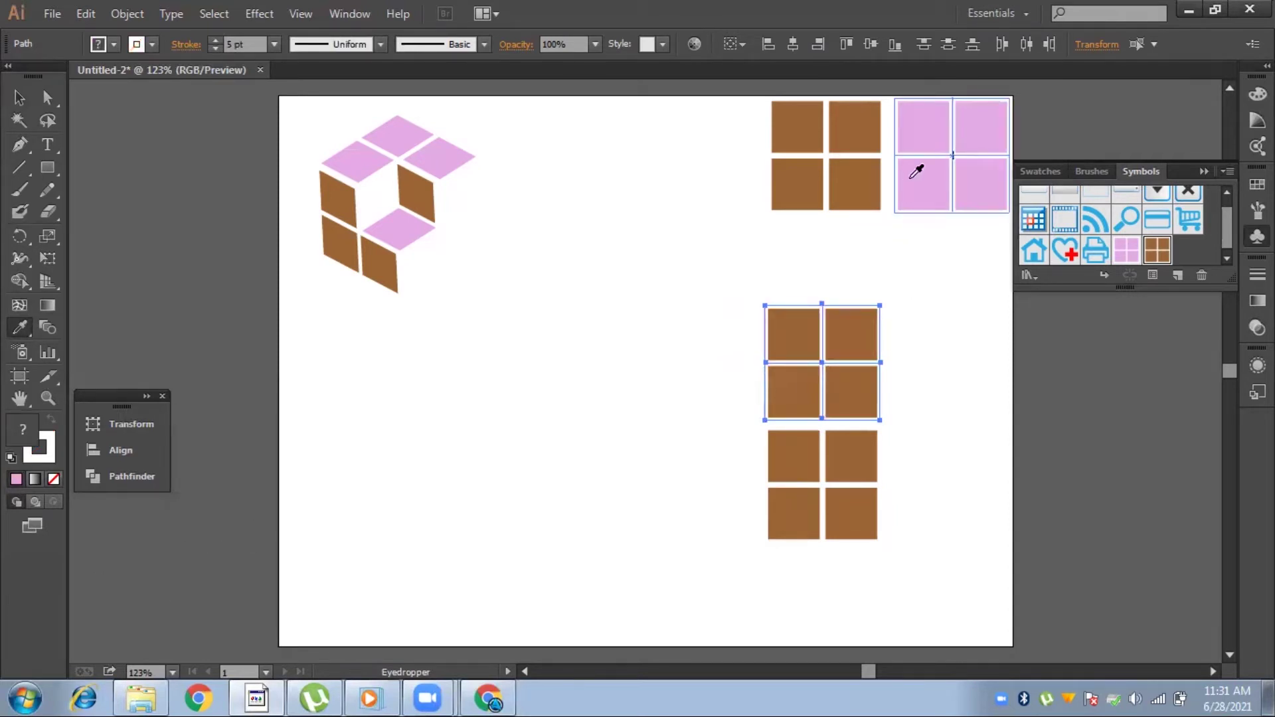
- Try again to sample the existing pink tile grid's appearance onto the copied brown grid, and undo it
{"action": "left_click", "coordinate": [916, 178]}
{"action": "left_click", "coordinate": [887, 373]}
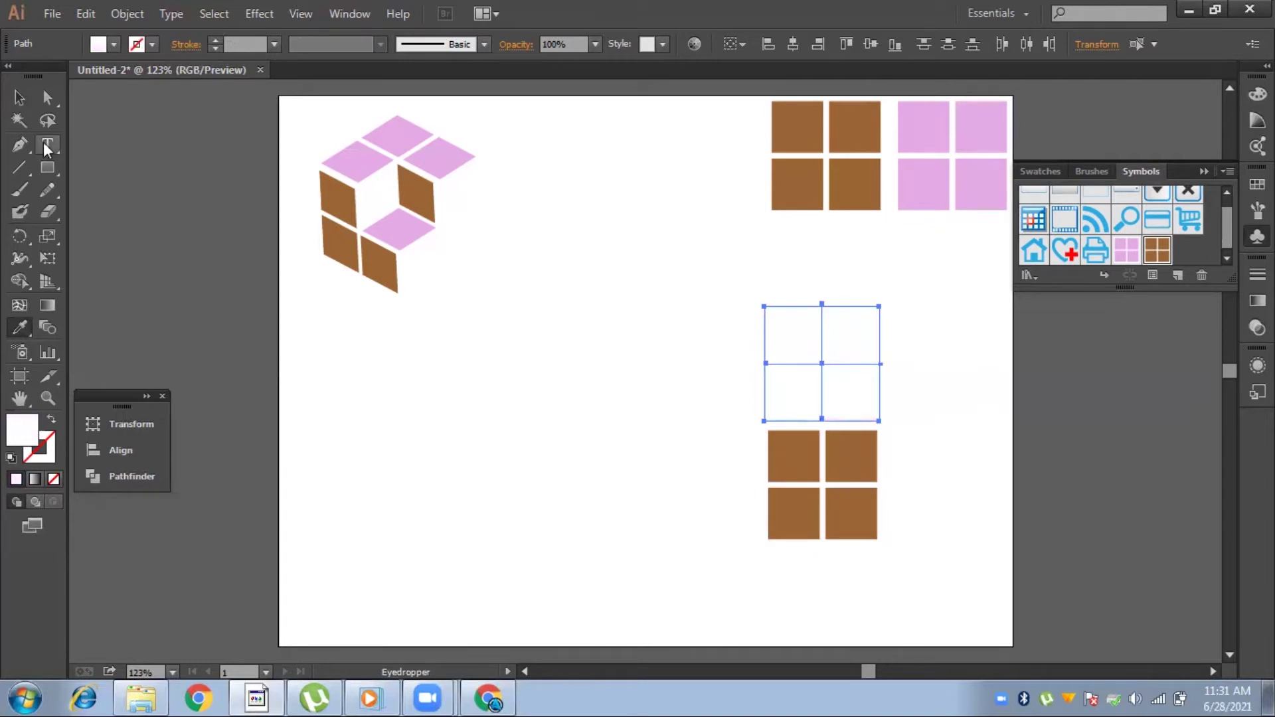
{"action": "key", "text": "ctrl+z"}
{"action": "key", "text": "ctrl+z"}
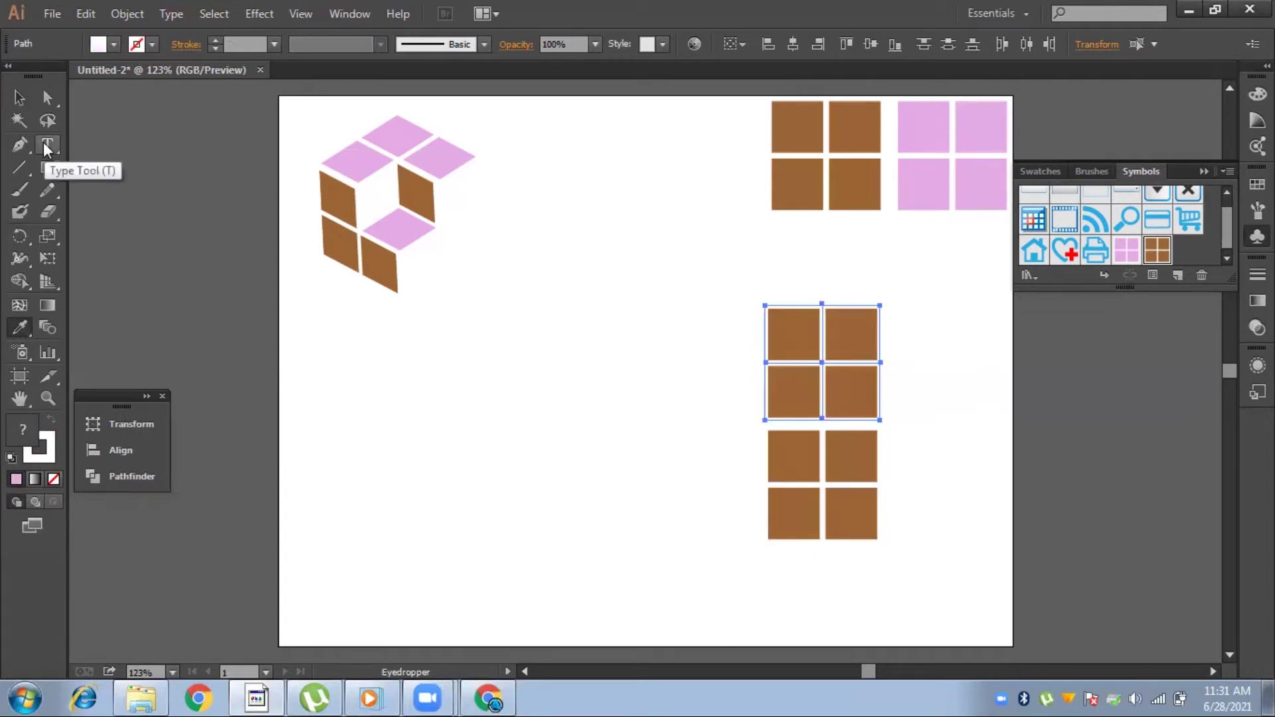
- Fill the upper copied tile grid with the magenta swatch, keeping its white dividing lines
{"action": "left_click", "coordinate": [19, 98]}
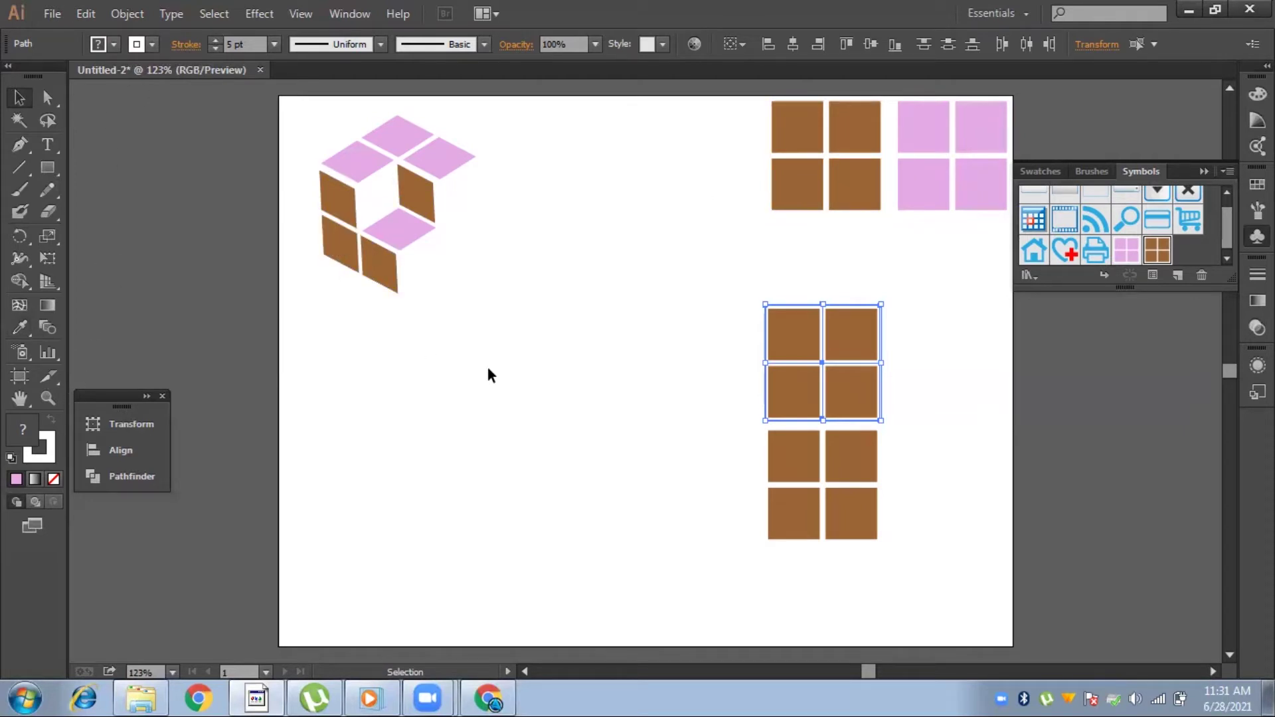
{"action": "left_click", "coordinate": [114, 44]}
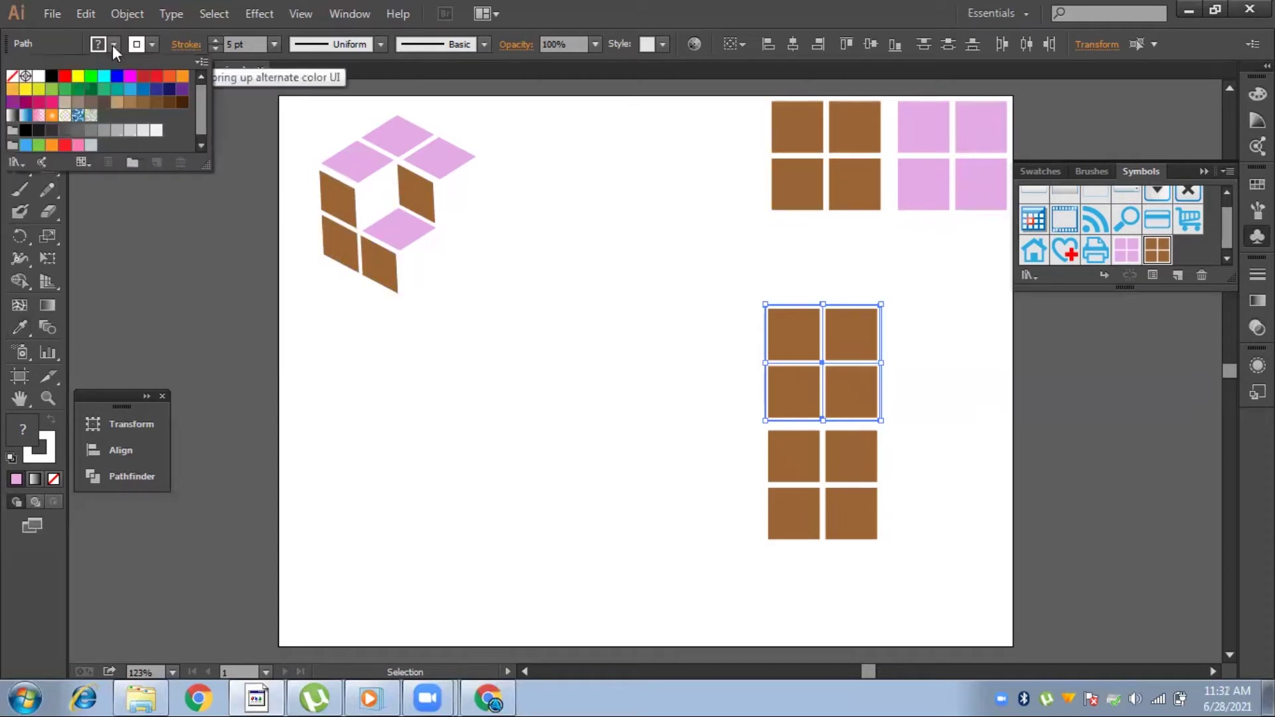
{"action": "left_click", "coordinate": [128, 85]}
{"action": "left_click", "coordinate": [568, 448]}
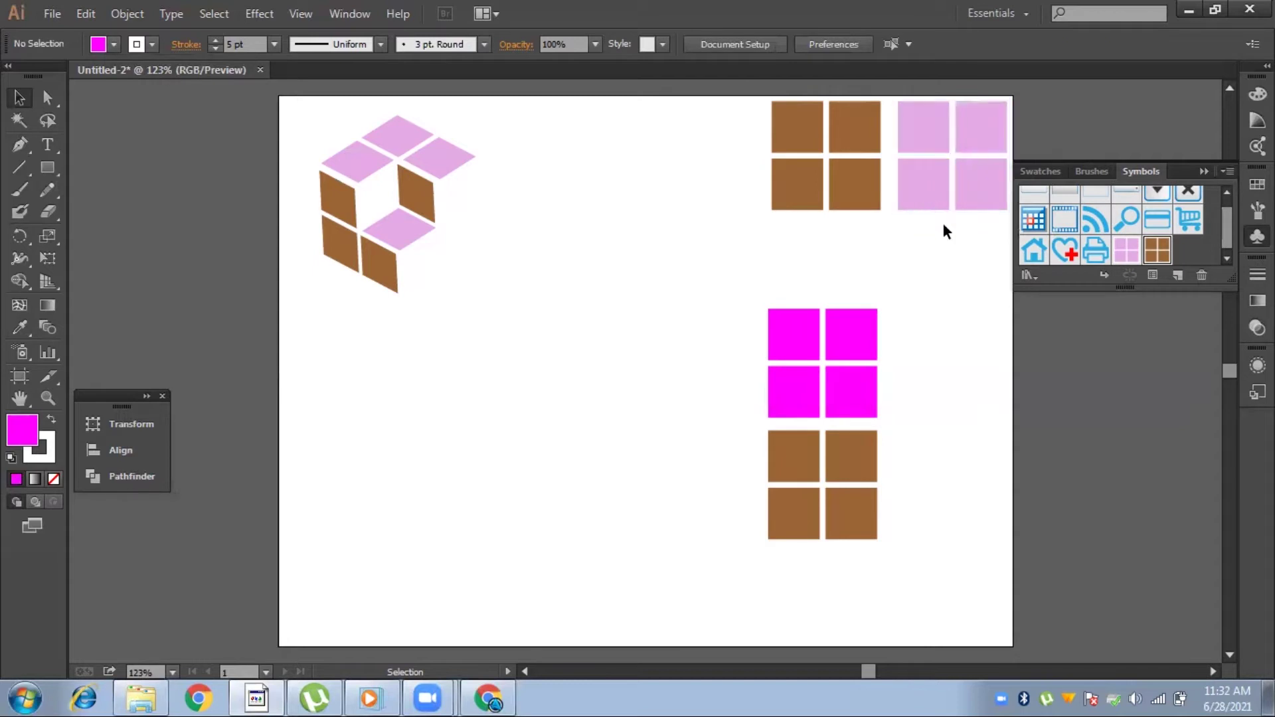
- Set the fill color to light pink E8ACEA with no object selected
{"action": "double_click", "coordinate": [25, 439]}
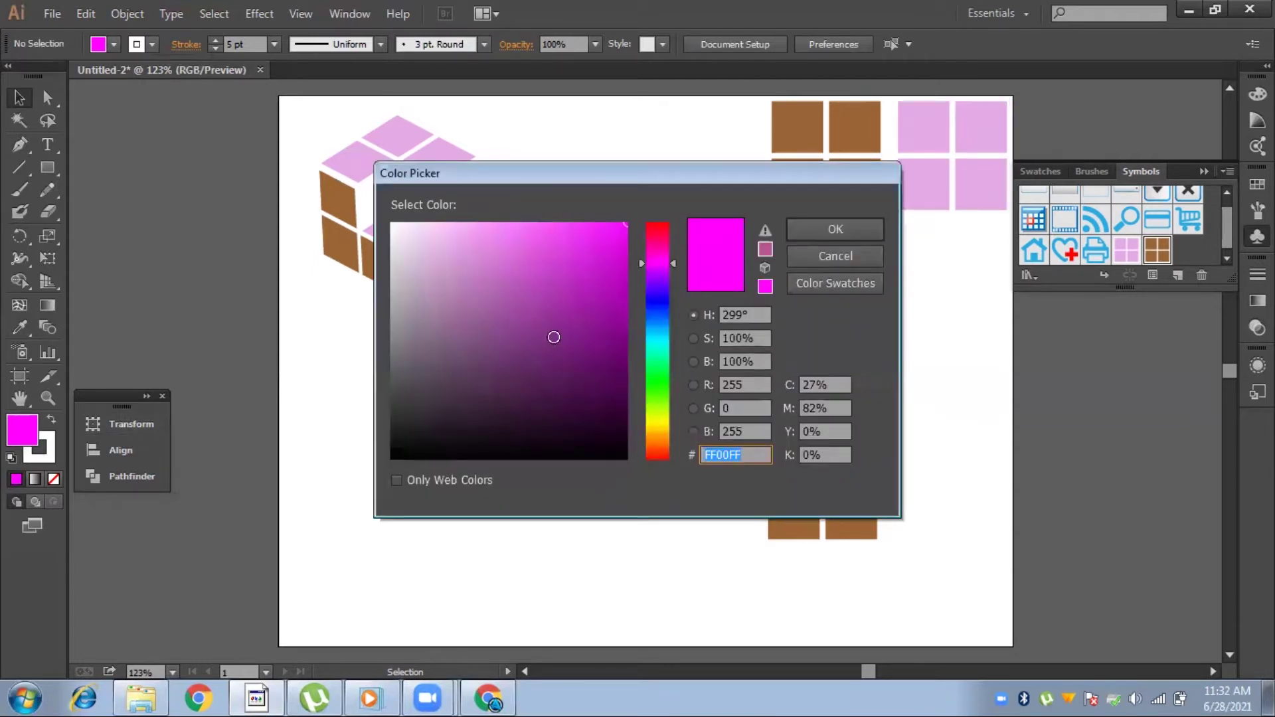
{"action": "left_click", "coordinate": [614, 240]}
{"action": "left_click_drag", "start_coordinate": [613, 240], "coordinate": [456, 240]}
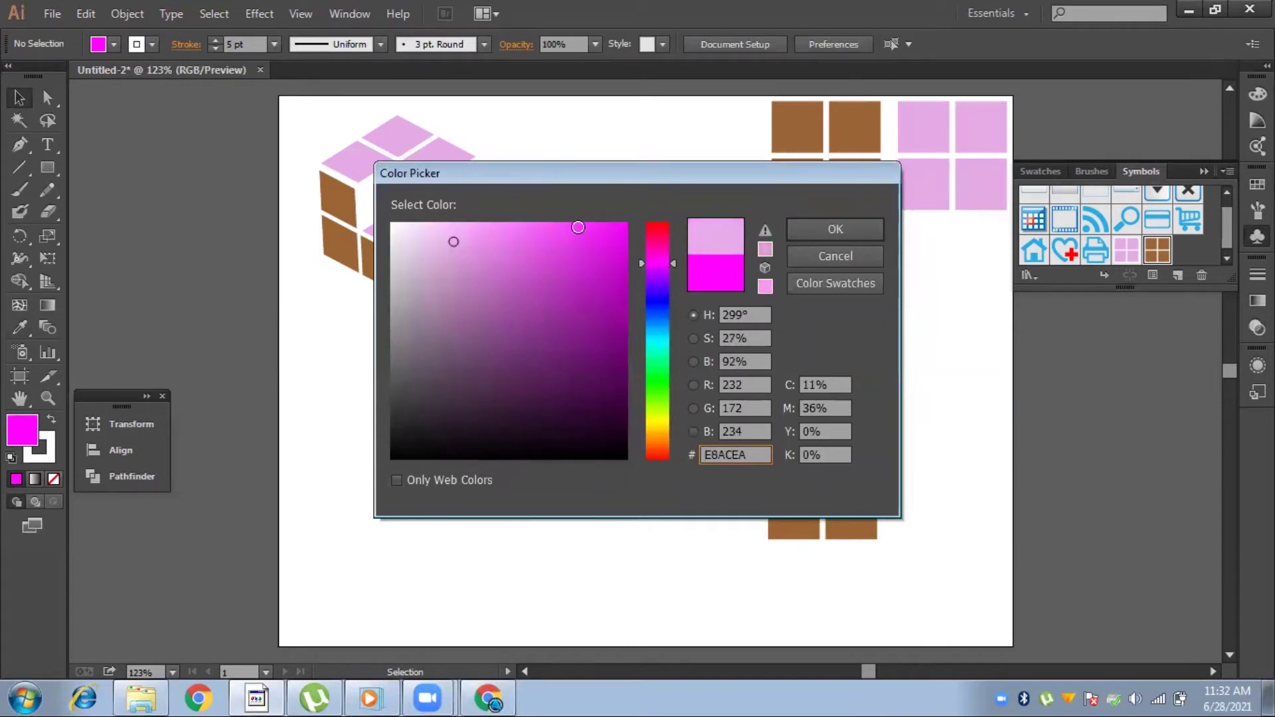
{"action": "left_click", "coordinate": [838, 228]}
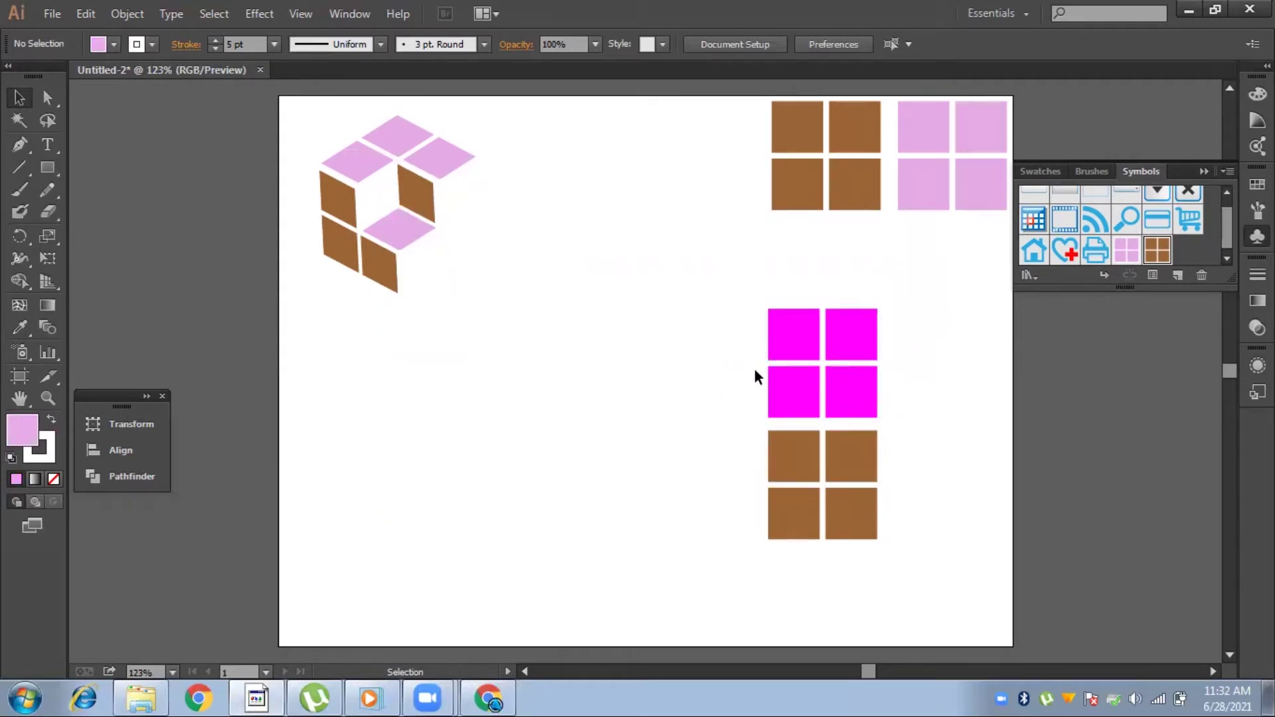
- Recolor the magenta tile grid with the softer pink fill E09CE2 and deselect it
{"action": "left_click_drag", "start_coordinate": [732, 374], "coordinate": [887, 420]}
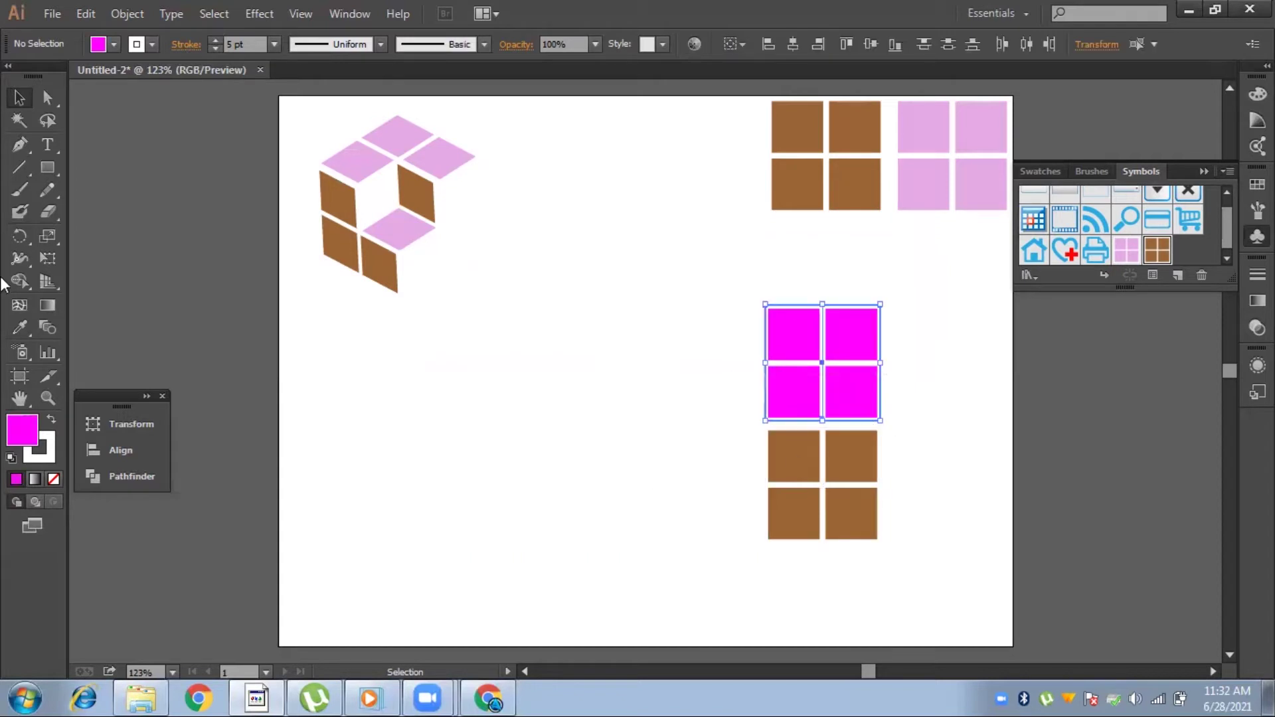
{"action": "double_click", "coordinate": [23, 435]}
{"action": "left_click", "coordinate": [569, 265]}
{"action": "left_click_drag", "start_coordinate": [472, 246], "coordinate": [468, 248]}
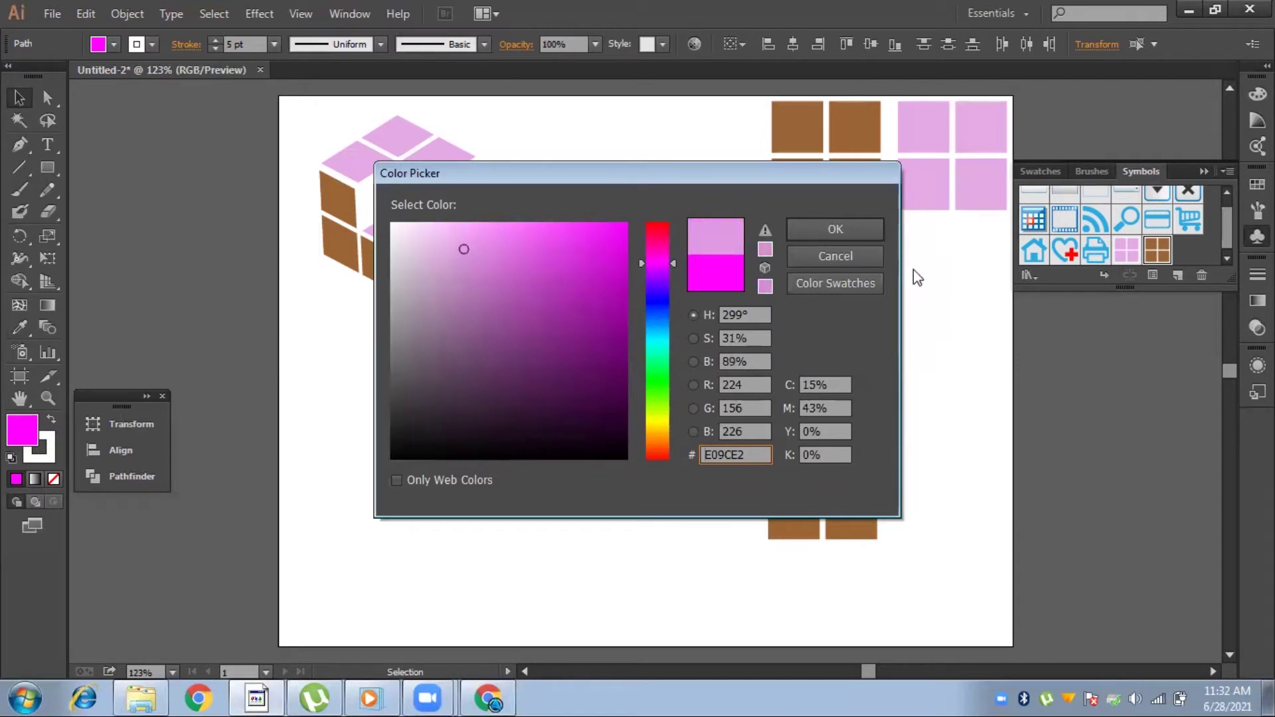
{"action": "left_click", "coordinate": [827, 230]}
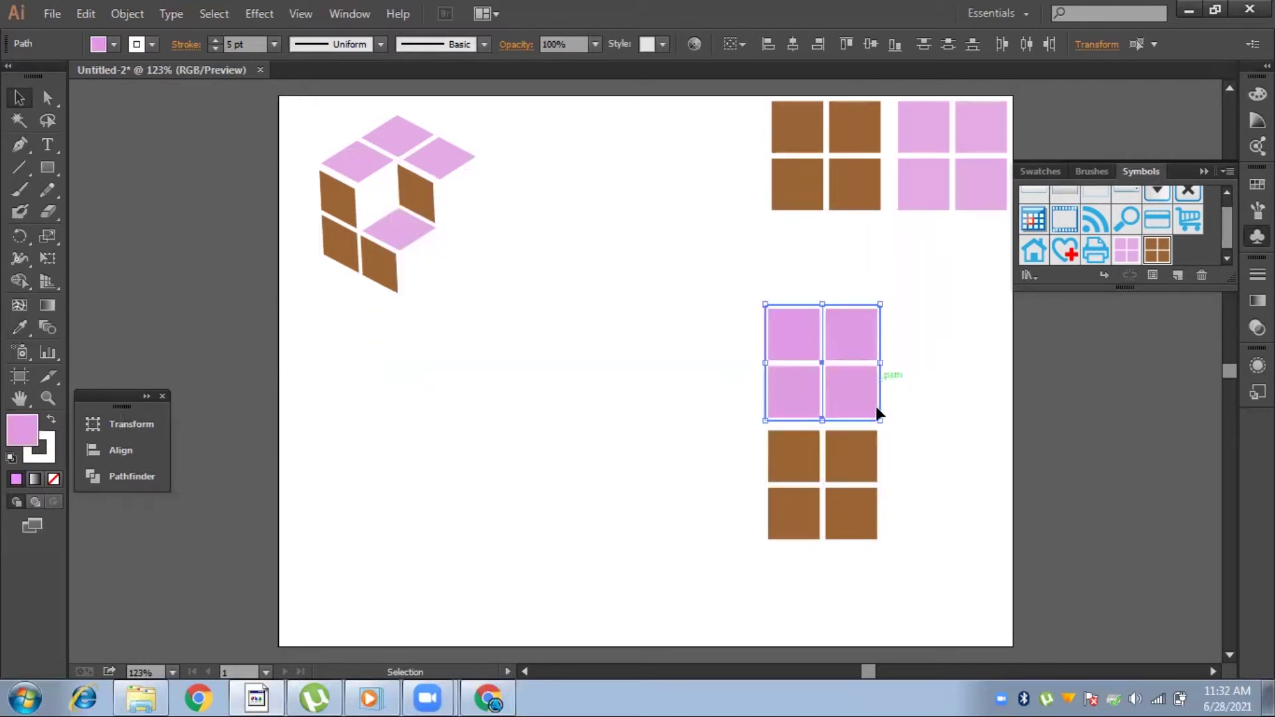
{"action": "left_click", "coordinate": [914, 442]}
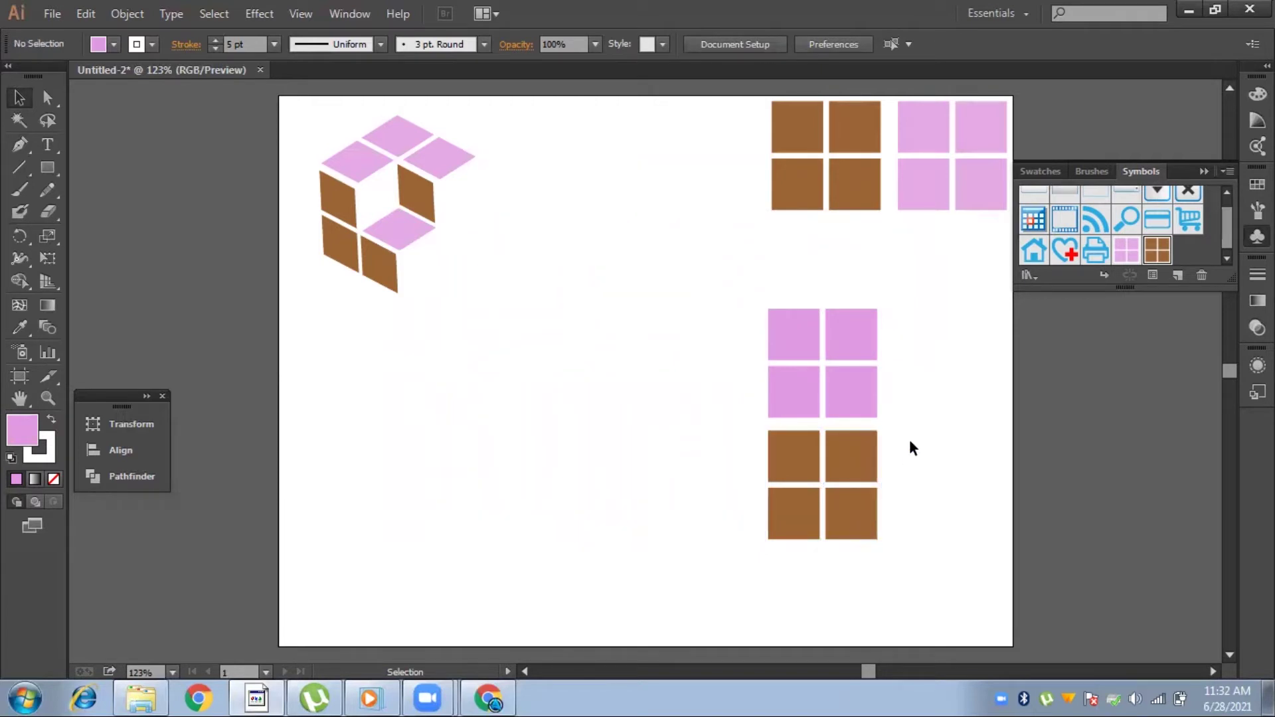
- Save the lower brown tile grid with its dividing lines as a new movie clip symbol named u
{"action": "left_click_drag", "start_coordinate": [943, 444], "coordinate": [703, 504]}
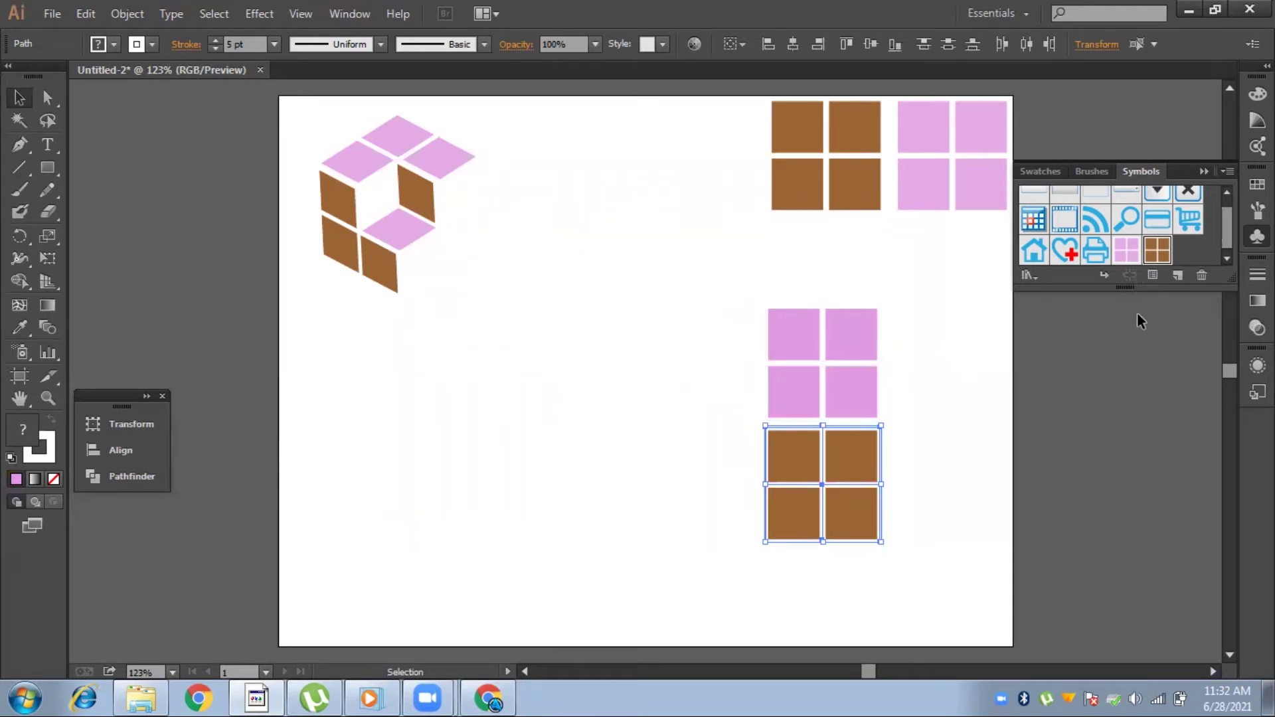
{"action": "left_click_drag", "start_coordinate": [705, 441], "coordinate": [830, 520]}
{"action": "left_click", "coordinate": [1168, 279]}
{"action": "left_click", "coordinate": [650, 249]}
{"action": "key", "text": "BackSpace"}
{"action": "key", "text": "BackSpace"}
{"action": "key", "text": "BackSpace"}
{"action": "key", "text": "BackSpace"}
{"action": "key", "text": "BackSpace"}
{"action": "key", "text": "BackSpace"}
{"action": "key", "text": "BackSpace"}
{"action": "key", "text": "BackSpace"}
{"action": "key", "text": "BackSpace"}
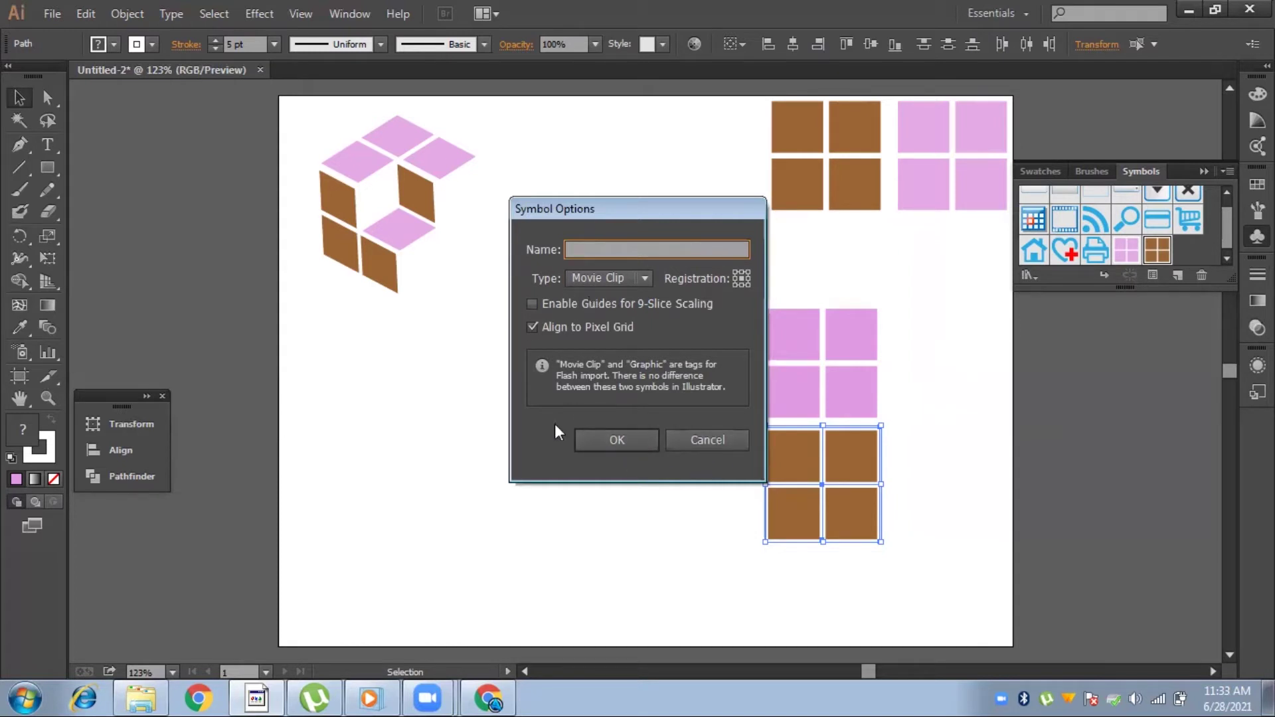
{"action": "type", "text": "u"}
{"action": "left_click", "coordinate": [636, 440]}
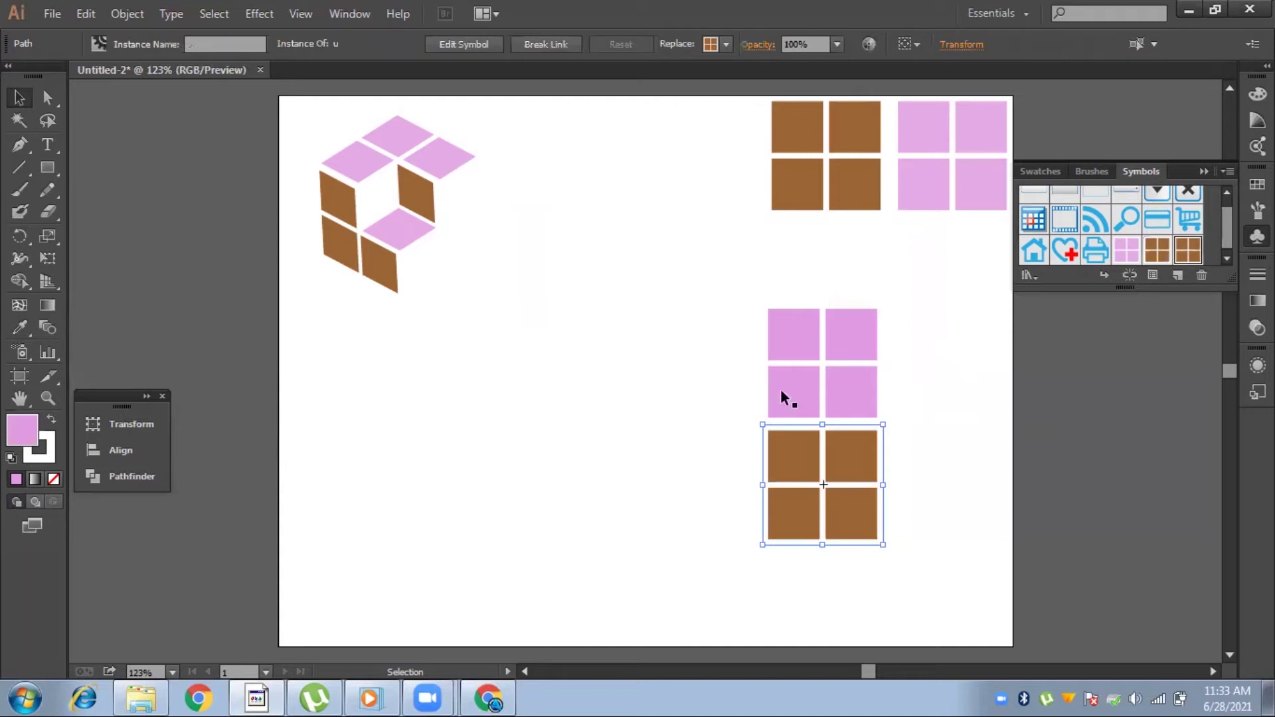
- Try deleting the symbol u together with its instances, undo the deletion, and clear the selection
{"action": "left_click", "coordinate": [1202, 276]}
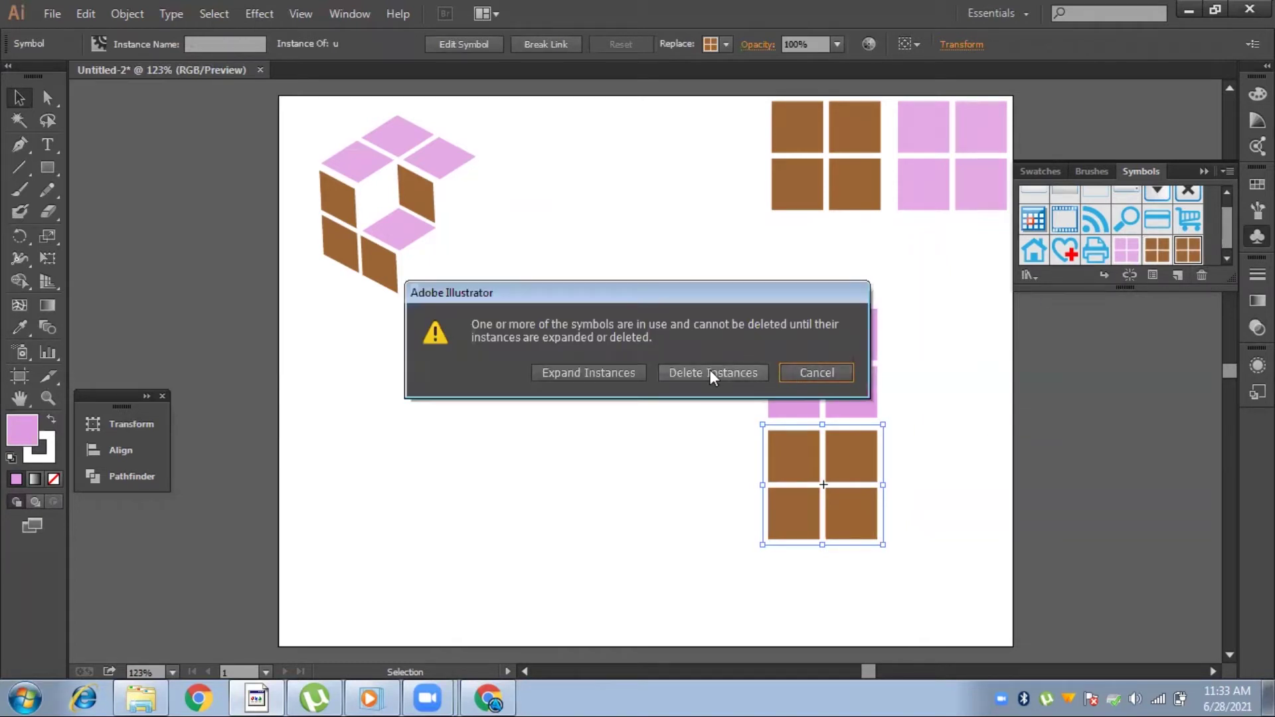
{"action": "left_click", "coordinate": [669, 371]}
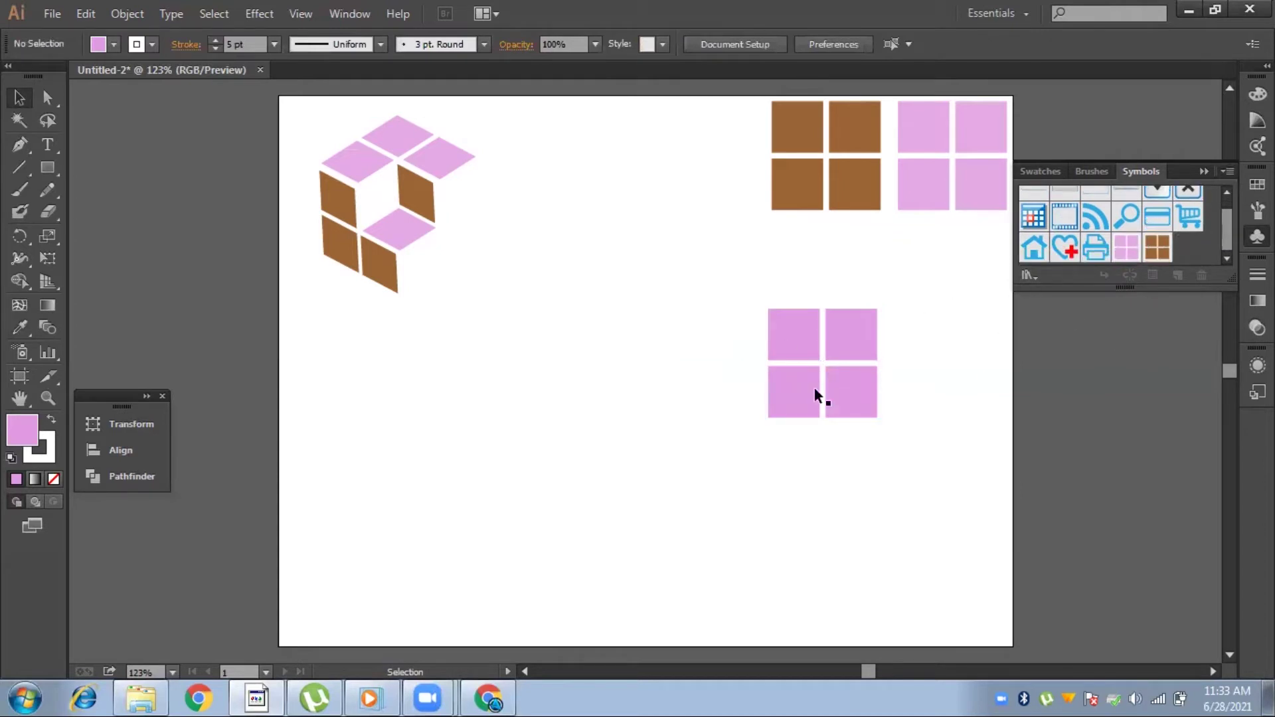
{"action": "key", "text": "ctrl+z"}
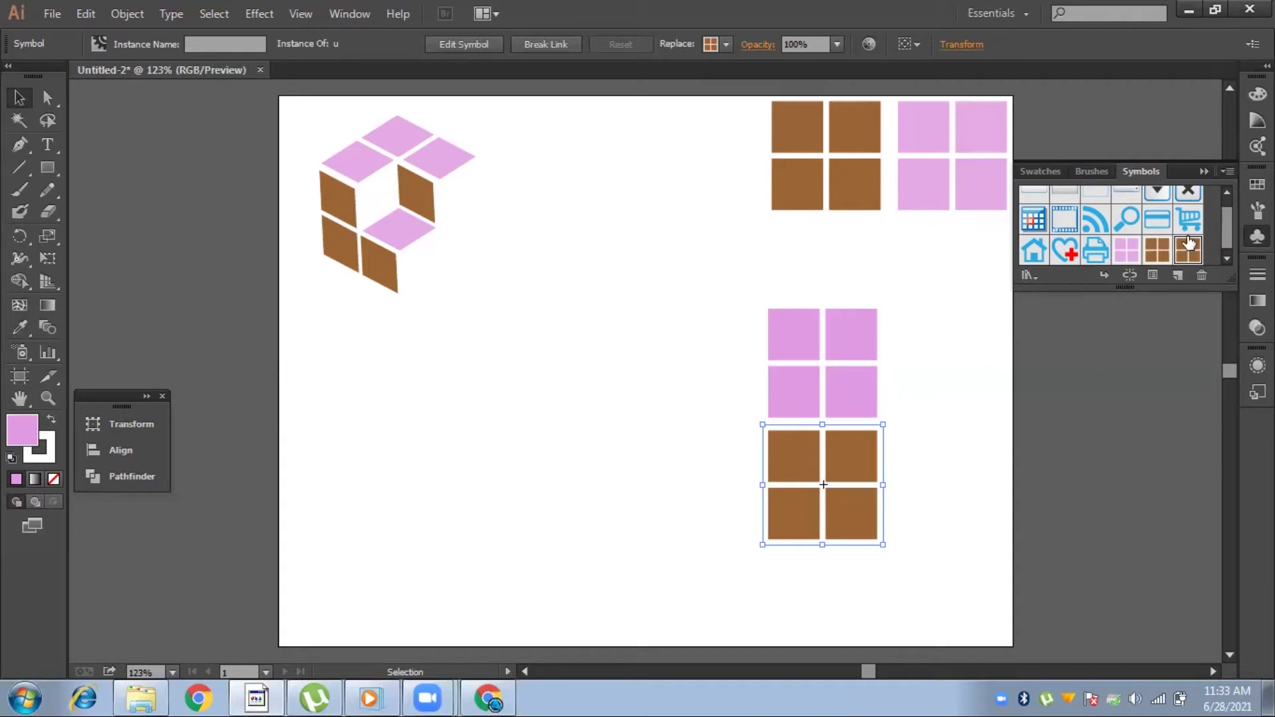
{"action": "left_click", "coordinate": [1003, 446]}
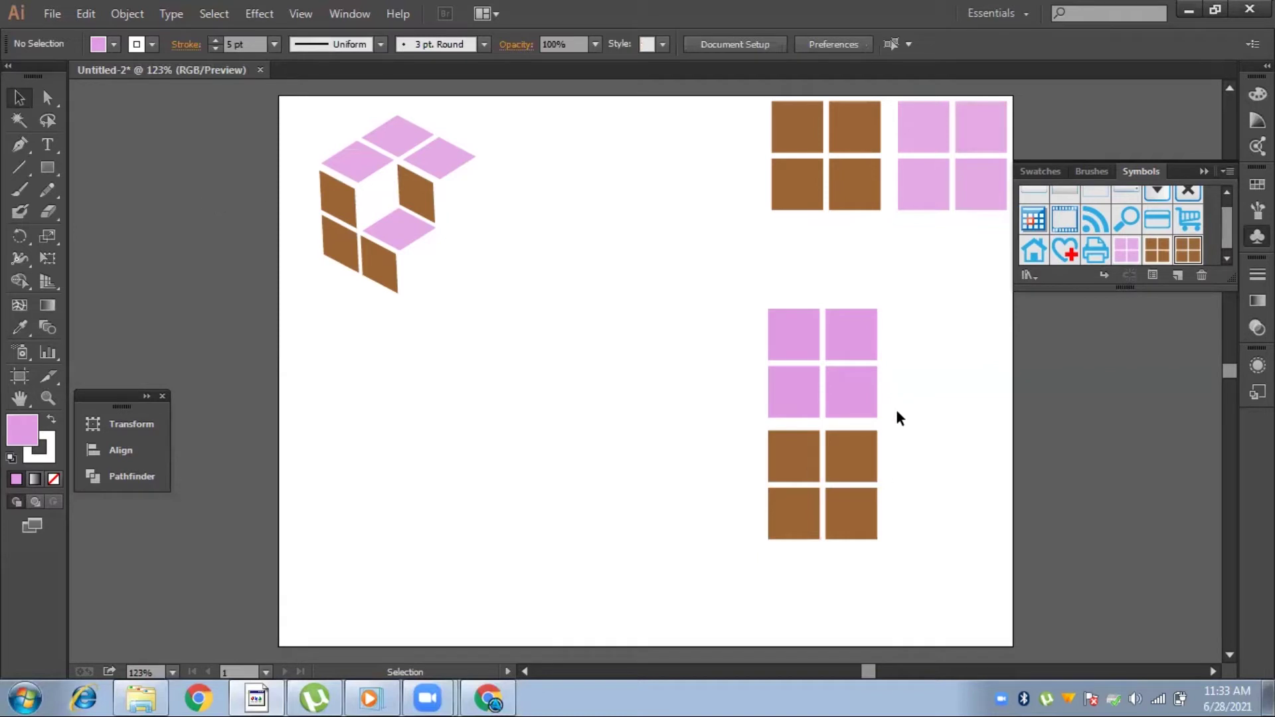
- Try to move the pink square without its dividing lines toward the isometric tiles, and undo it
{"action": "left_click_drag", "start_coordinate": [810, 377], "coordinate": [568, 313]}
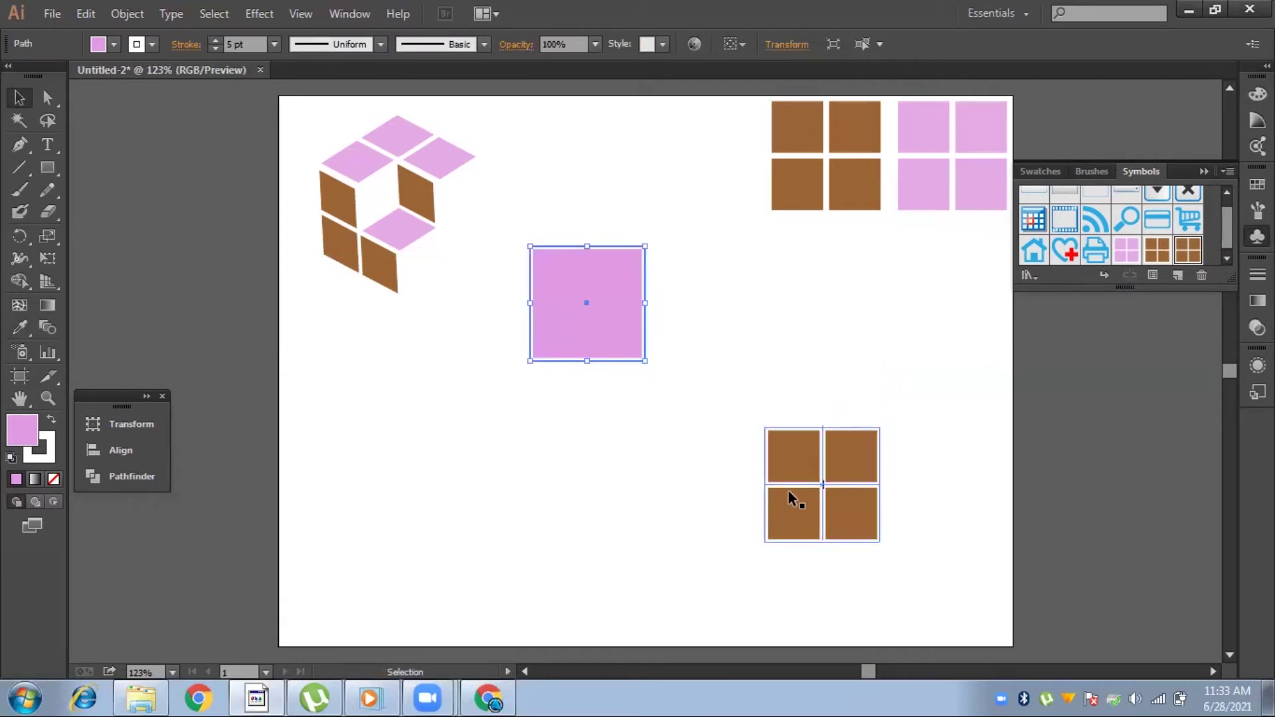
{"action": "key", "text": "ctrl+z"}
{"action": "key", "text": "ctrl+z"}
- Move the pink and brown tile grids together next to the isometric tiles, to about X 267.5 px and Y 130 px
{"action": "left_click_drag", "start_coordinate": [939, 370], "coordinate": [584, 431]}
{"action": "left_click_drag", "start_coordinate": [830, 408], "coordinate": [663, 328]}
{"action": "key", "text": "ctrl+z"}
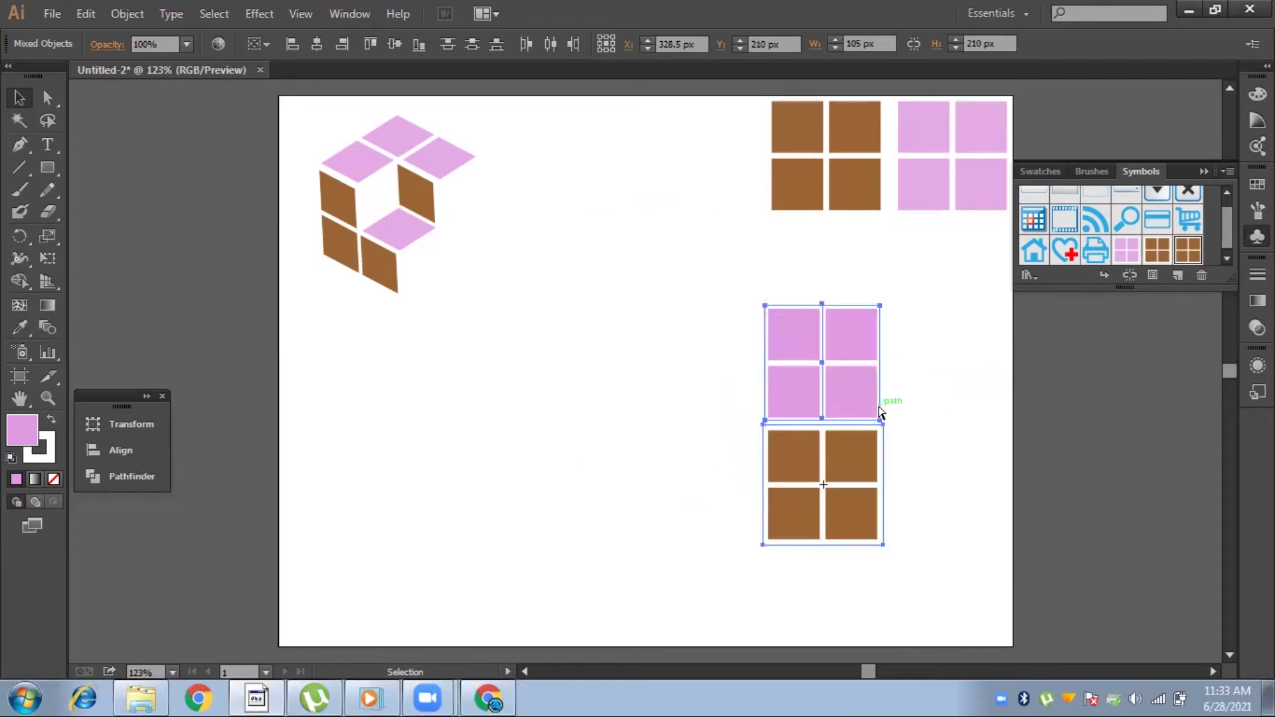
{"action": "left_click_drag", "start_coordinate": [954, 220], "coordinate": [652, 649]}
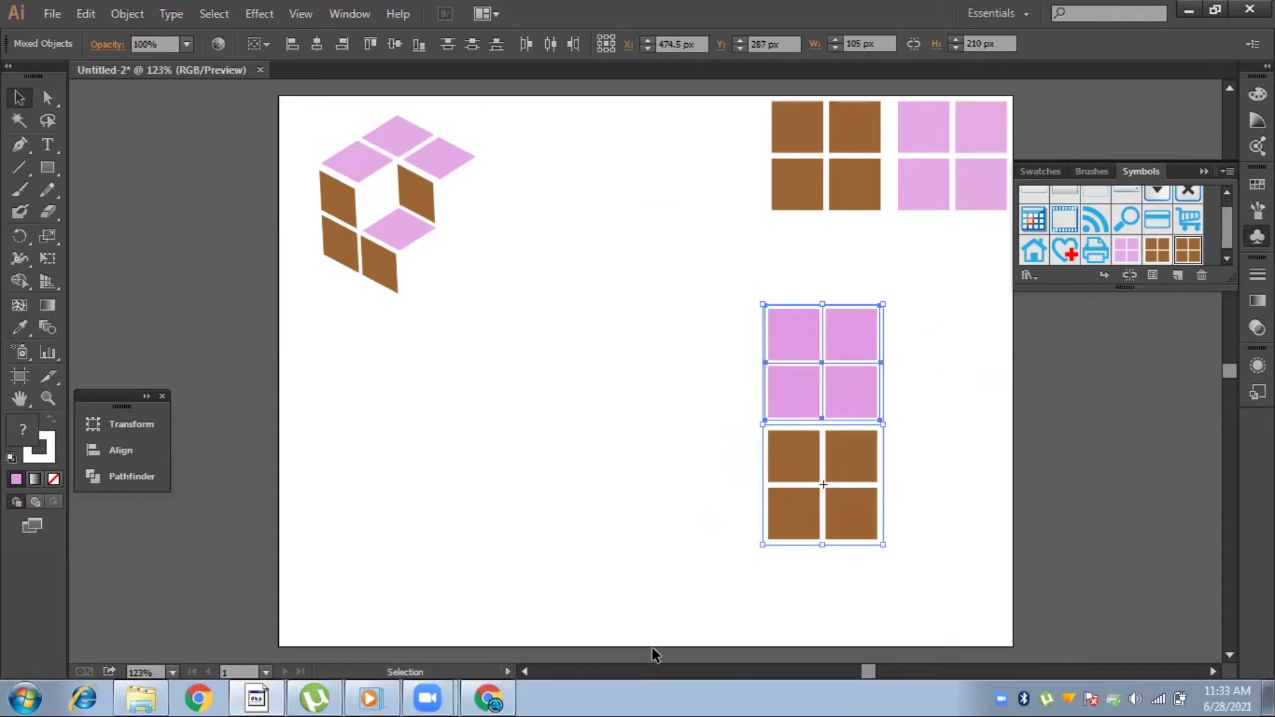
{"action": "left_click_drag", "start_coordinate": [837, 446], "coordinate": [563, 241]}
- Try drawing a 100 by 100 px pink square in the empty lower area, undo it, and deselect the grids
{"action": "left_click", "coordinate": [50, 172]}
{"action": "left_click", "coordinate": [761, 465]}
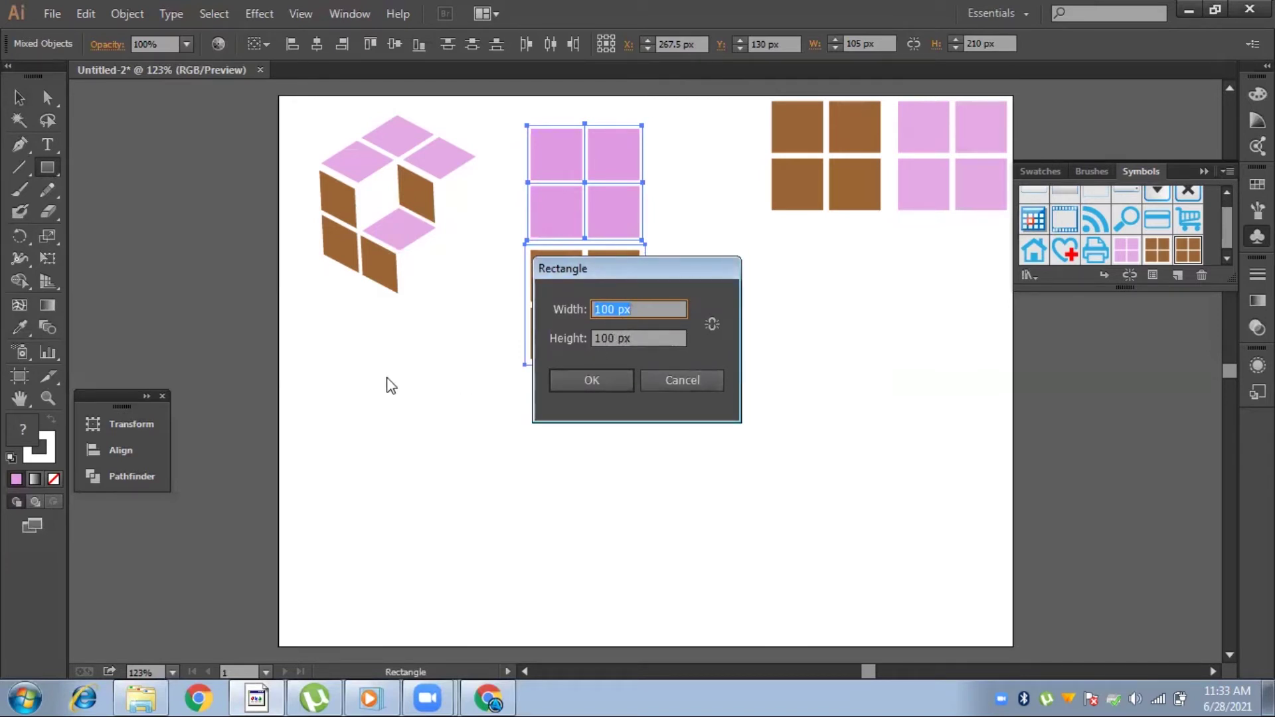
{"action": "left_click", "coordinate": [604, 378]}
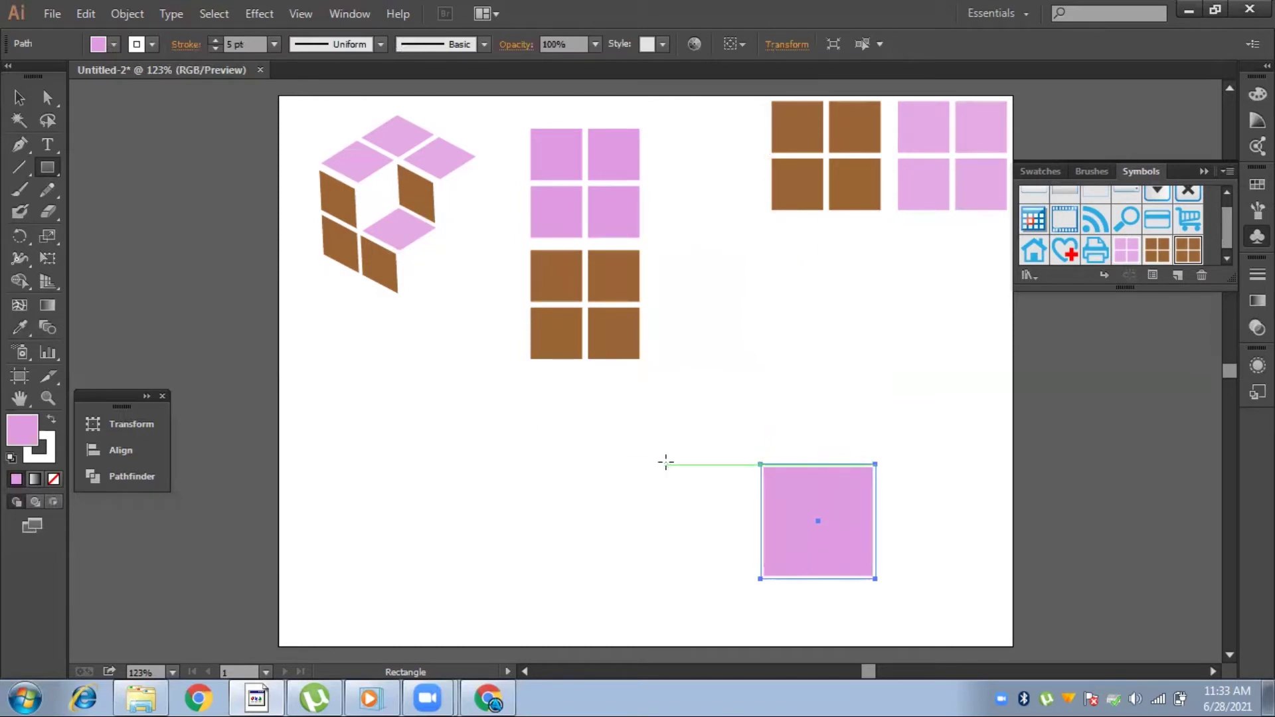
{"action": "key", "text": "ctrl+z"}
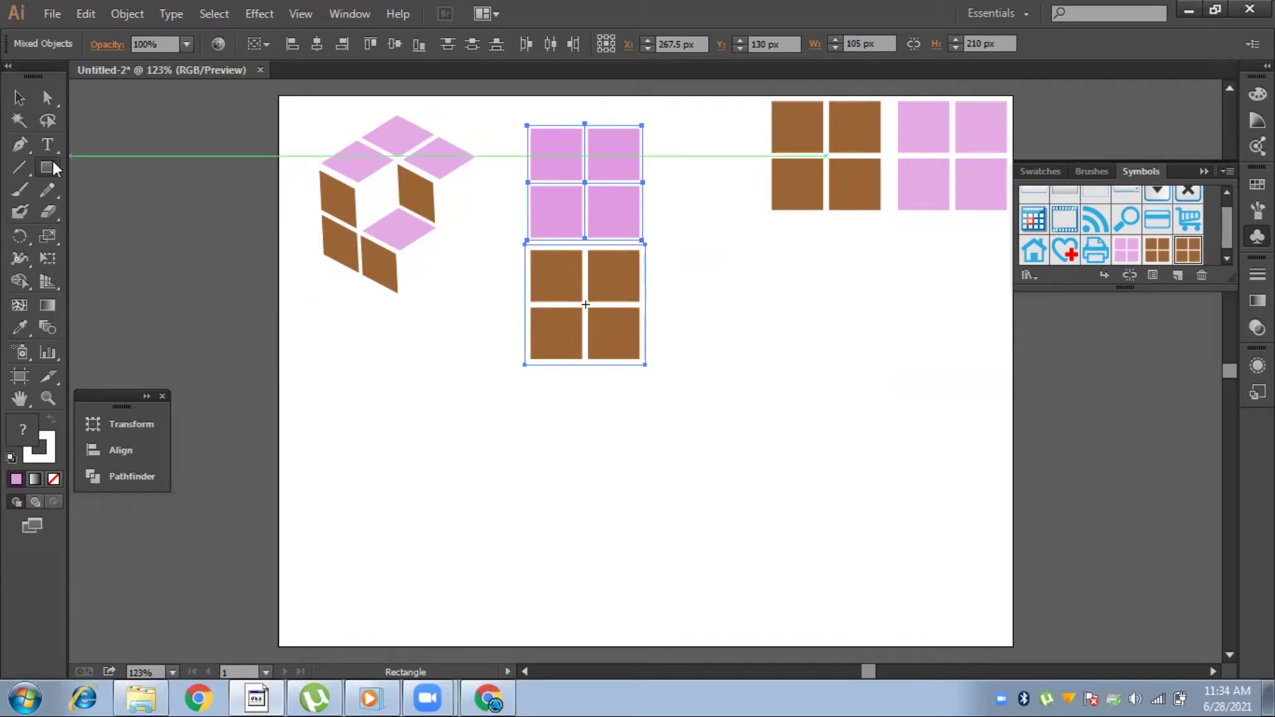
{"action": "left_click", "coordinate": [19, 98]}
{"action": "left_click", "coordinate": [147, 218]}
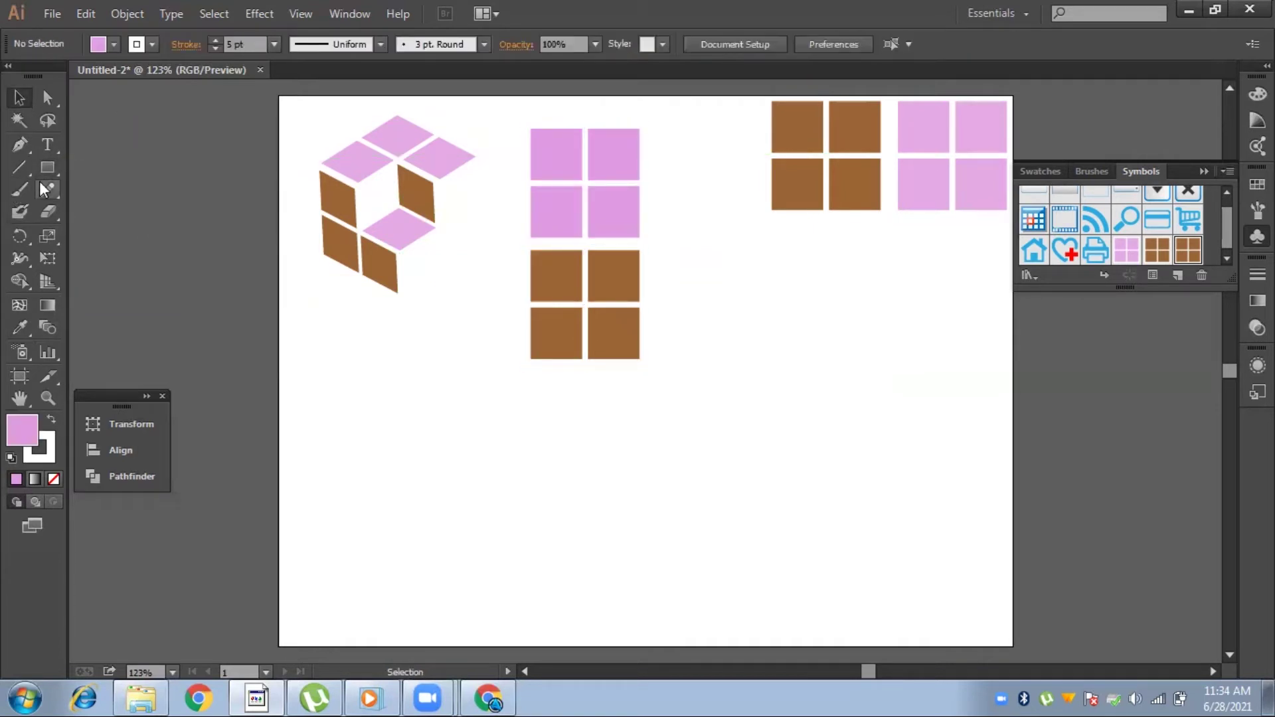
- Draw a 100 by 100 px square in the empty area below the original brown tile grid
{"action": "left_click", "coordinate": [100, 47]}
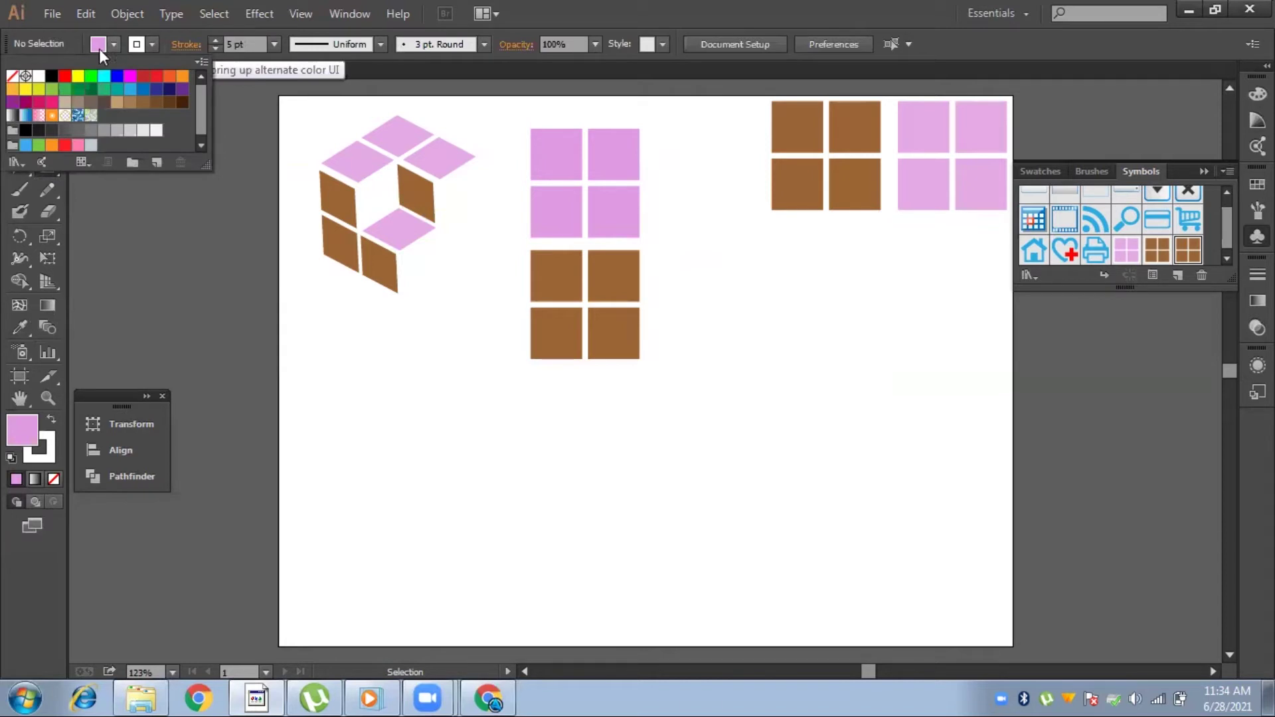
{"action": "key", "text": "m"}
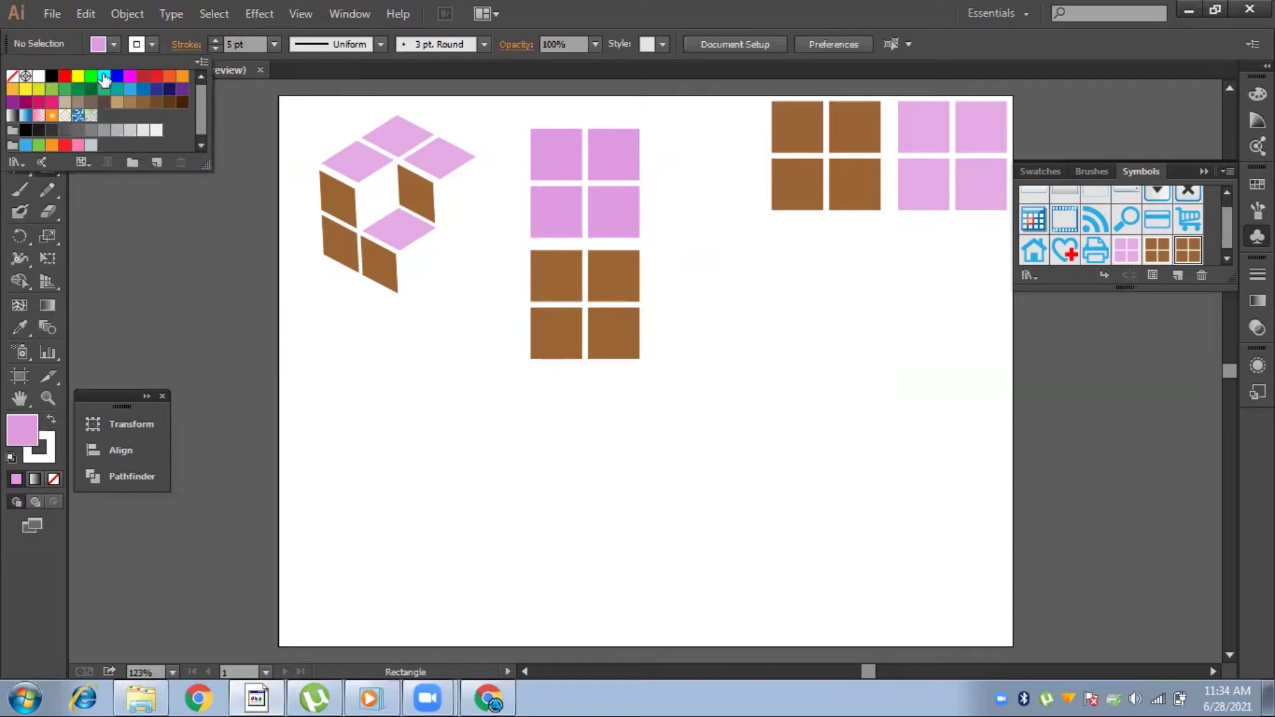
{"action": "left_click", "coordinate": [83, 207]}
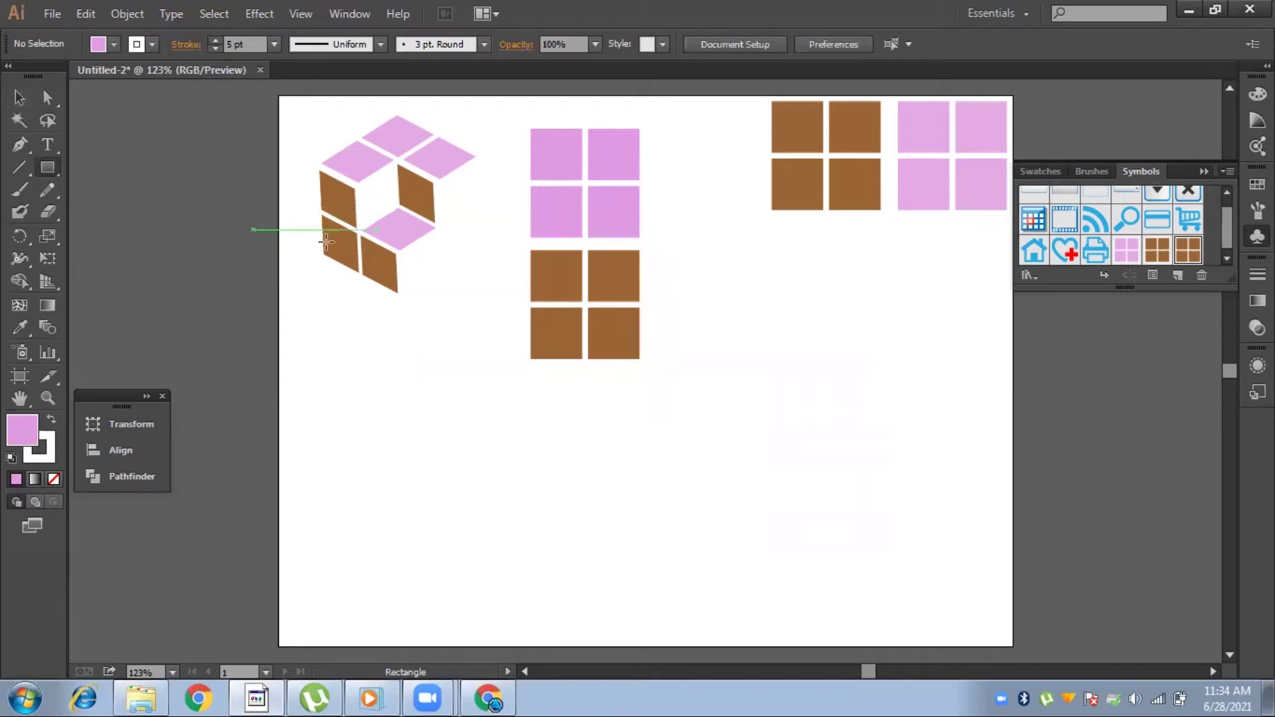
{"action": "left_click", "coordinate": [776, 449]}
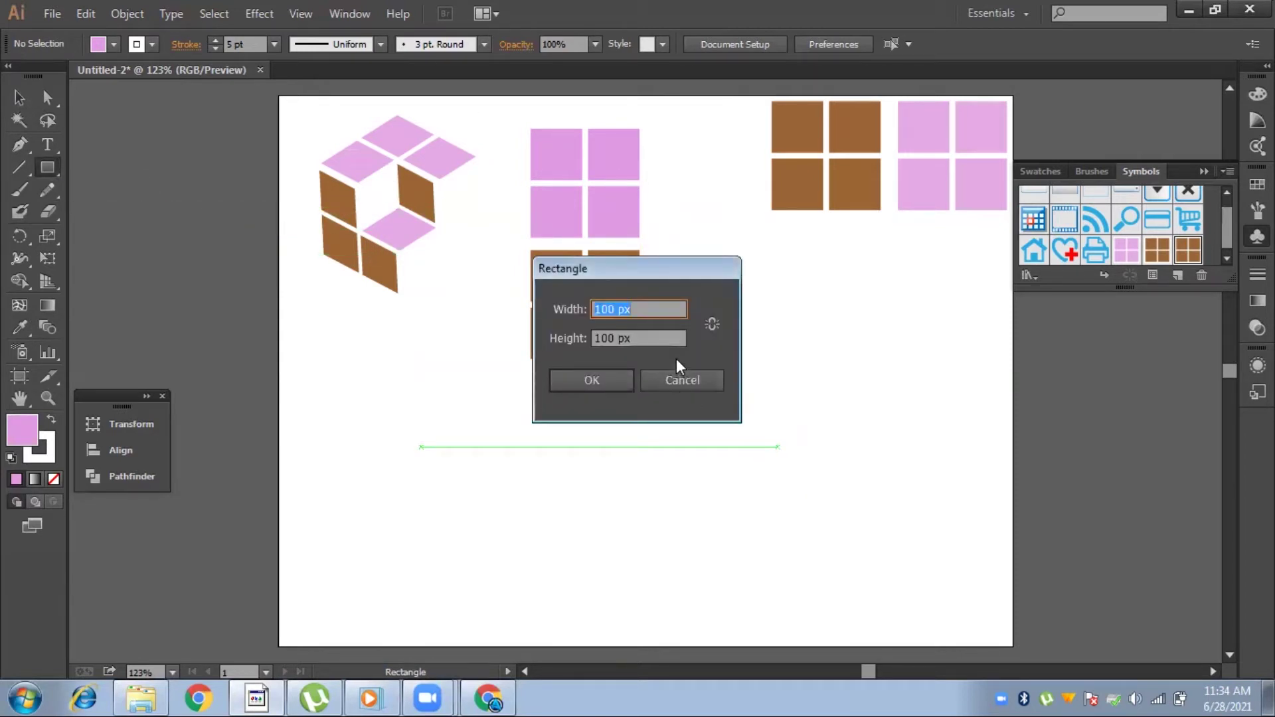
{"action": "left_click", "coordinate": [671, 39]}
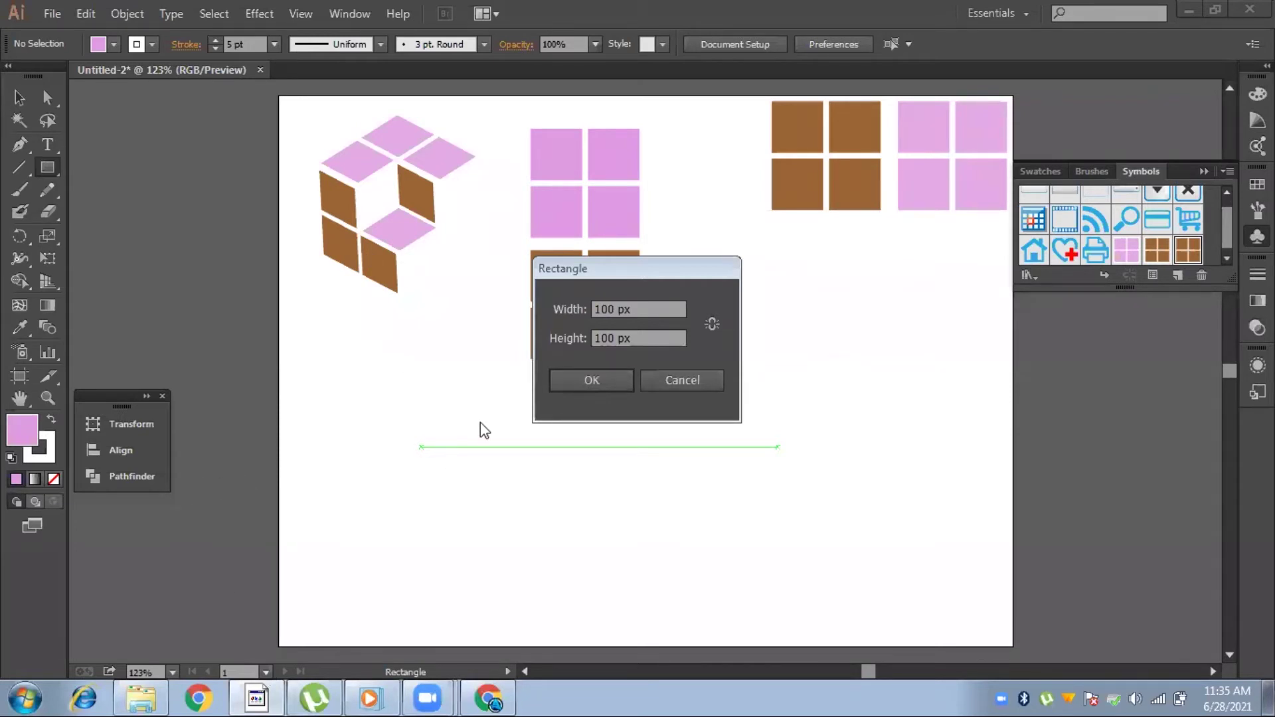
{"action": "left_click", "coordinate": [611, 377]}
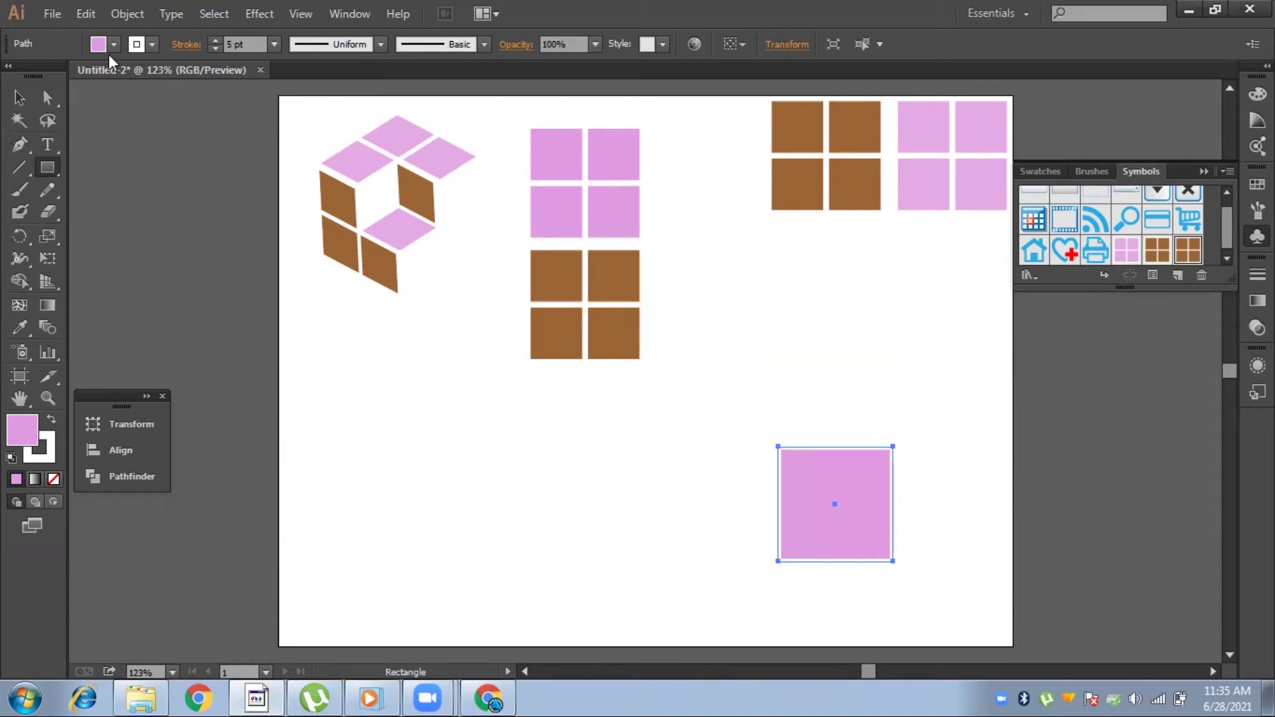
- Recolor the new square with the brown sampled from the moved brown tile grid
{"action": "left_click", "coordinate": [29, 334]}
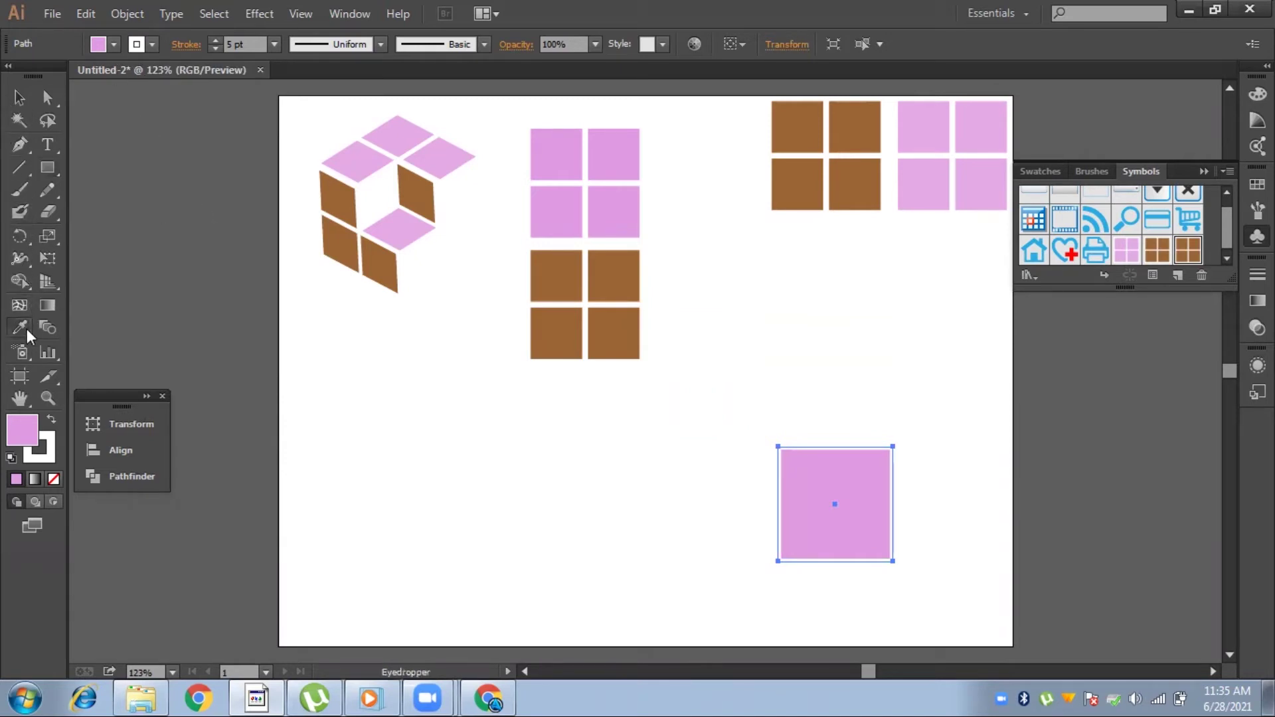
{"action": "left_click", "coordinate": [558, 276]}
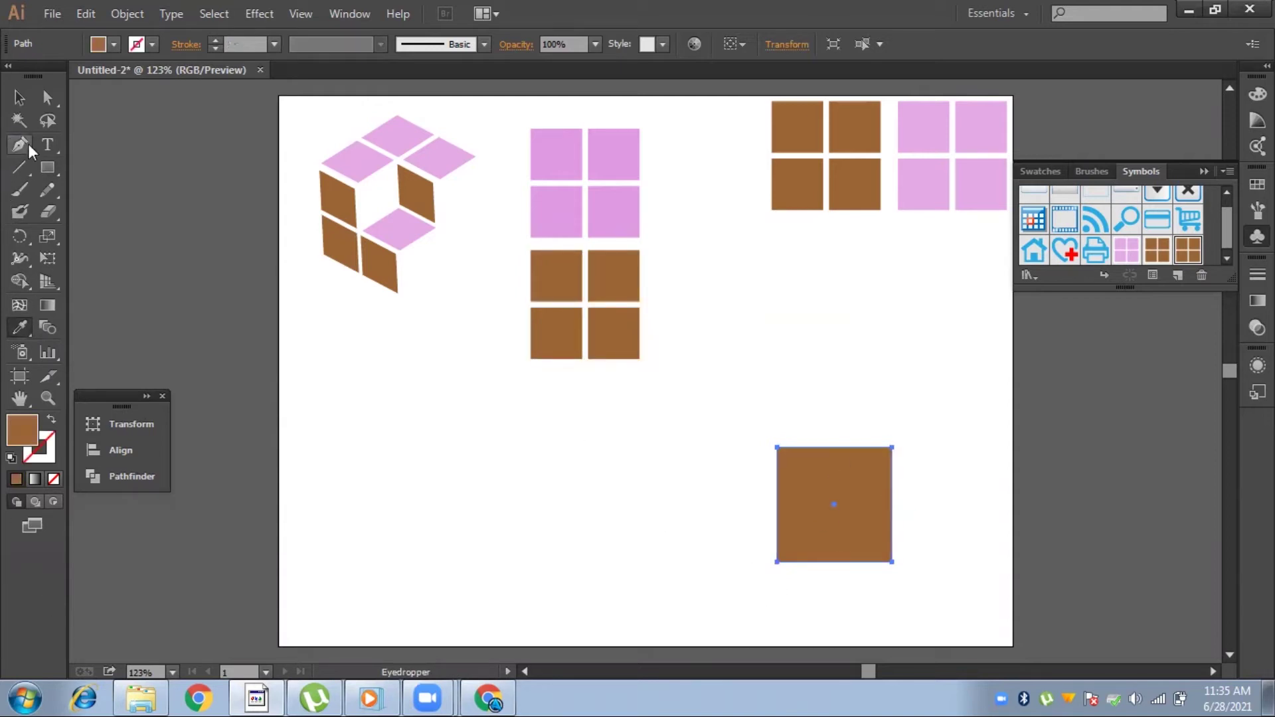
{"action": "left_click", "coordinate": [19, 98]}
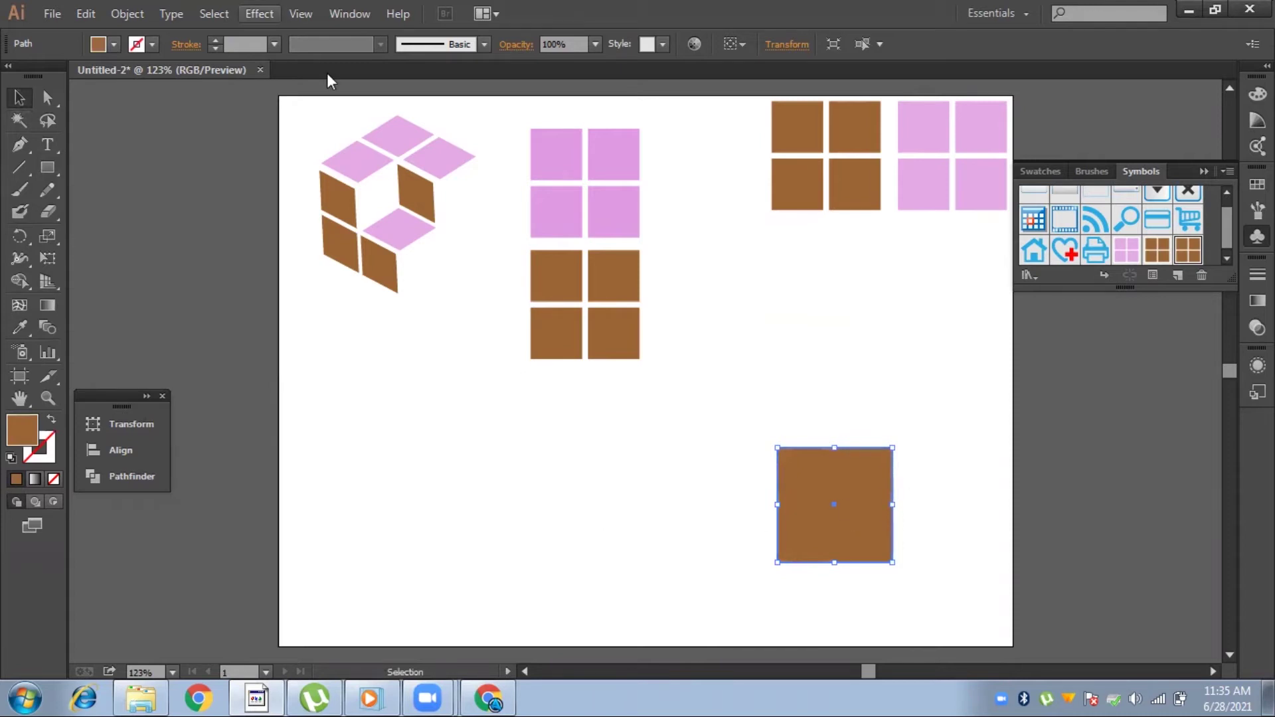
- Apply a 3D Extrude & Bevel effect to the new brown square with a 100 pt extrude depth and preview on
{"action": "left_click", "coordinate": [301, 13]}
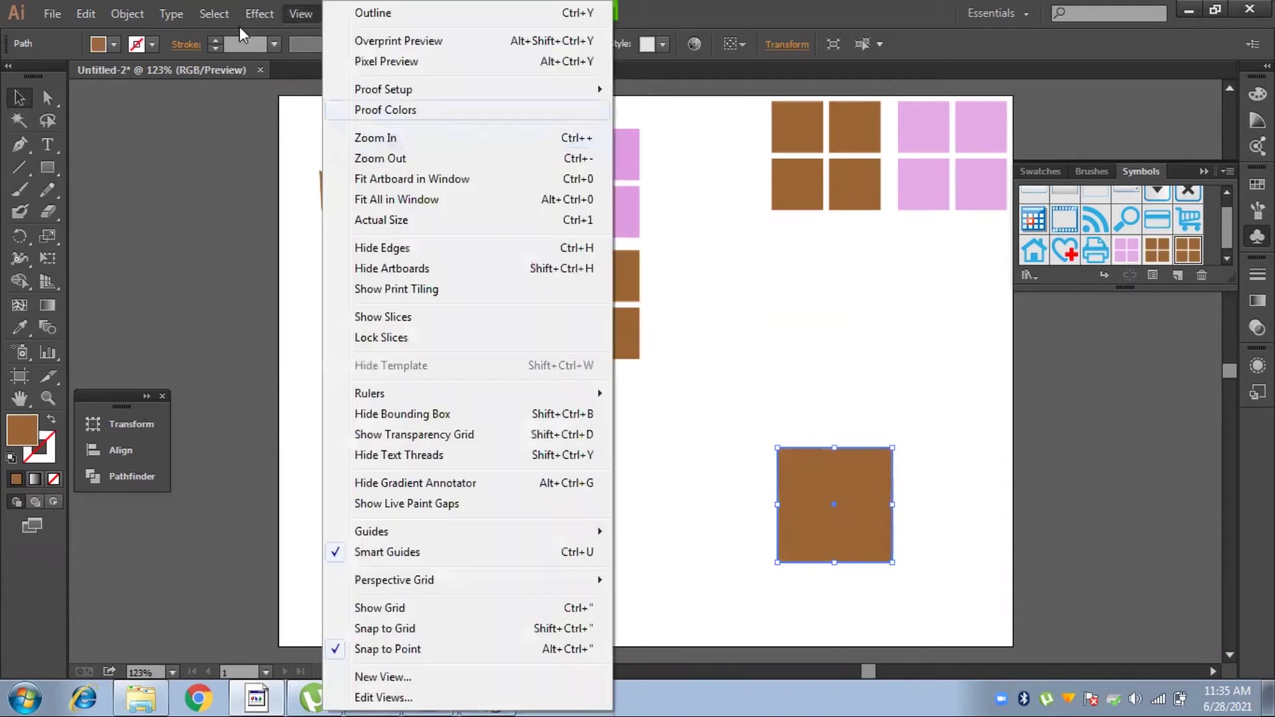
{"action": "left_click", "coordinate": [259, 13]}
{"action": "mouse_move", "coordinate": [256, 120]}
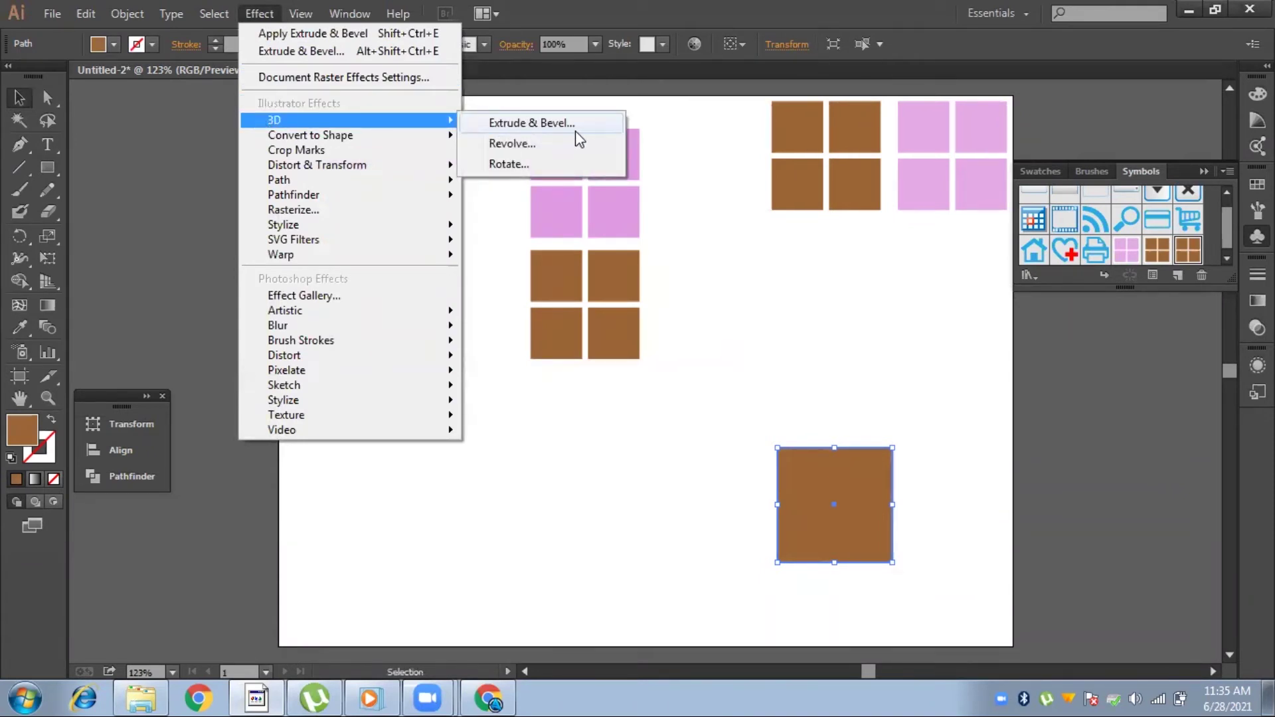
{"action": "left_click", "coordinate": [531, 123]}
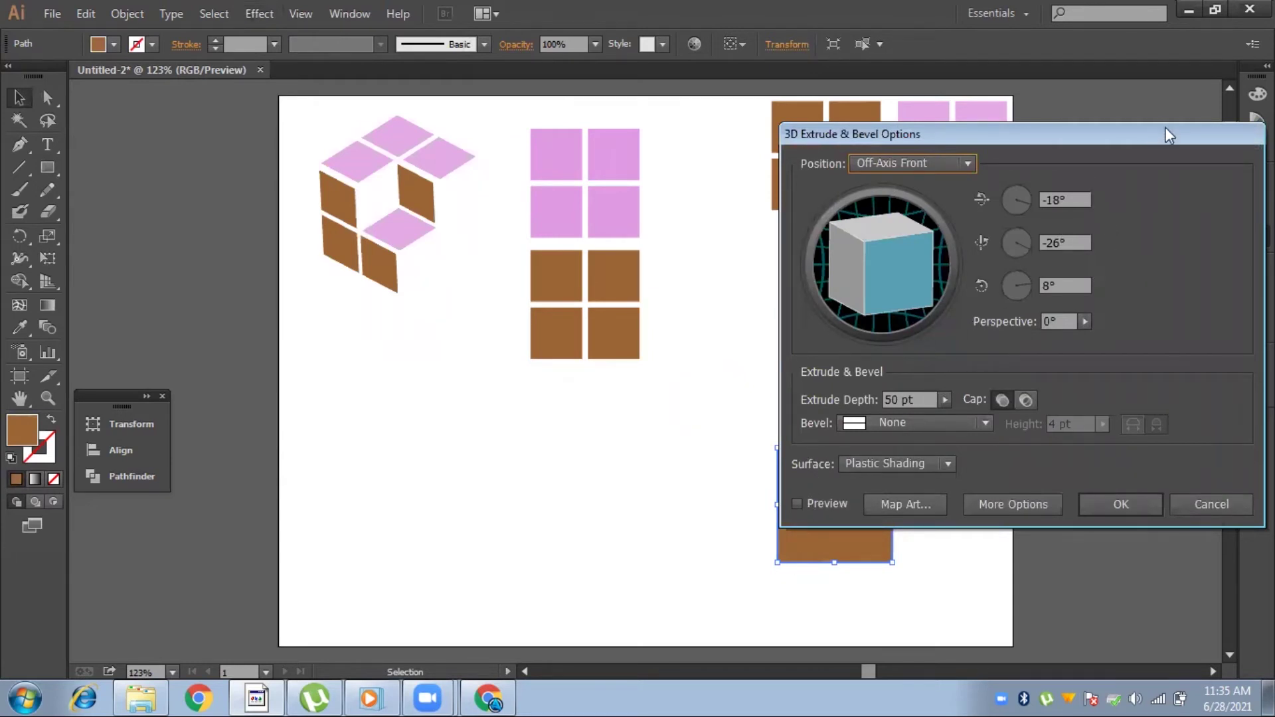
{"action": "left_click_drag", "start_coordinate": [1168, 135], "coordinate": [651, 251]}
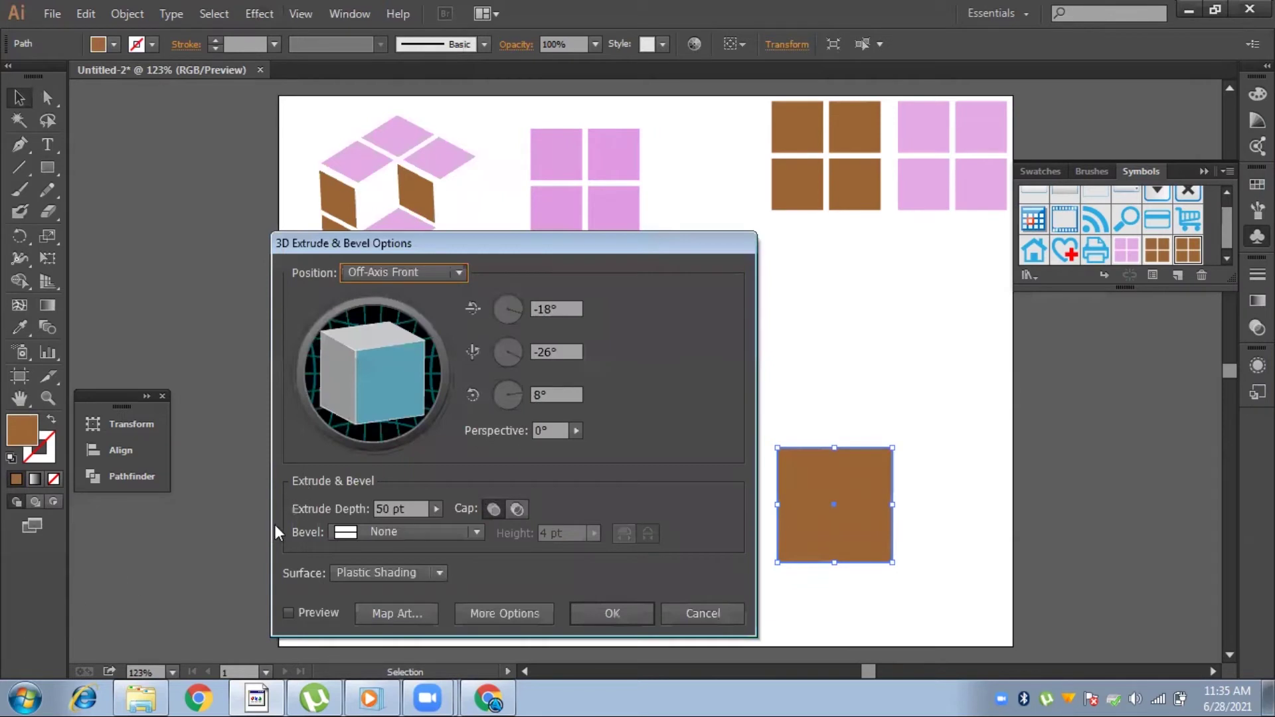
{"action": "left_click", "coordinate": [424, 508]}
{"action": "key", "text": "BackSpace"}
{"action": "key", "text": "BackSpace"}
{"action": "key", "text": "BackSpace"}
{"action": "key", "text": "BackSpace"}
{"action": "key", "text": "BackSpace"}
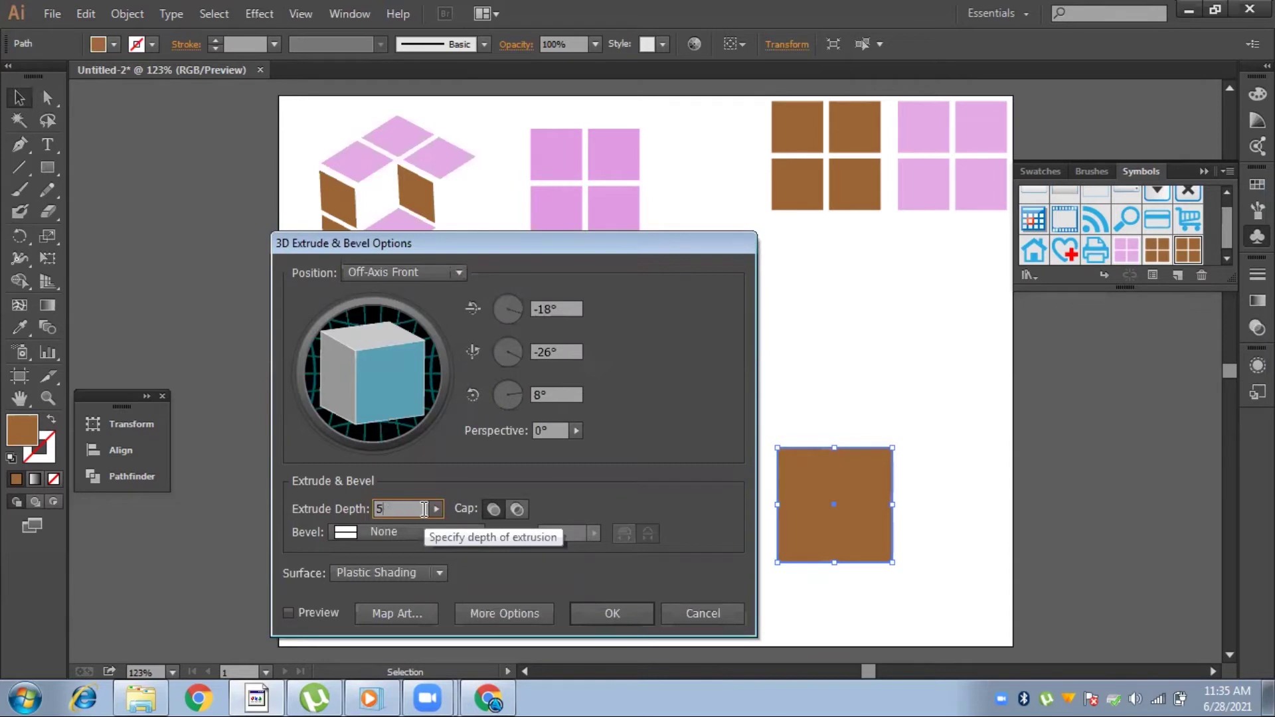
{"action": "type", "text": "100"}
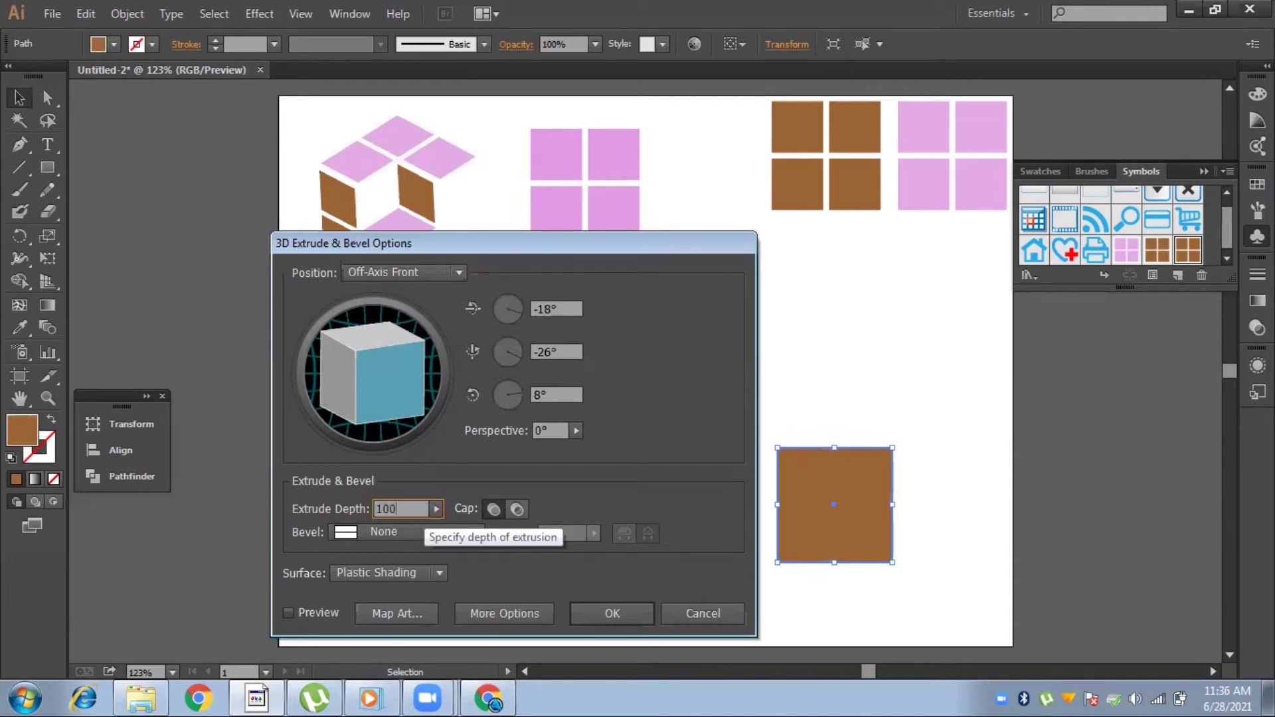
{"action": "left_click", "coordinate": [298, 614]}
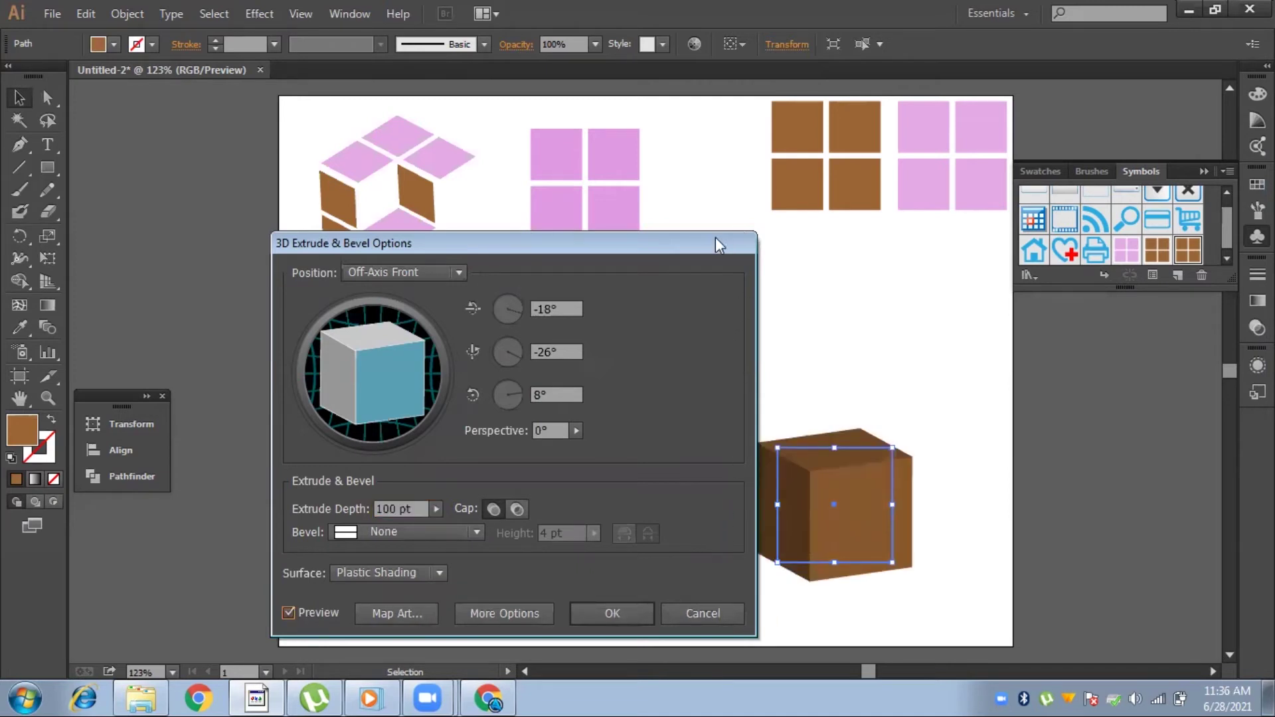
- Rotate the extruded cube to a custom position of -45°, -35° and 25° to resemble the isometric tiles
{"action": "left_click_drag", "start_coordinate": [716, 237], "coordinate": [694, 242]}
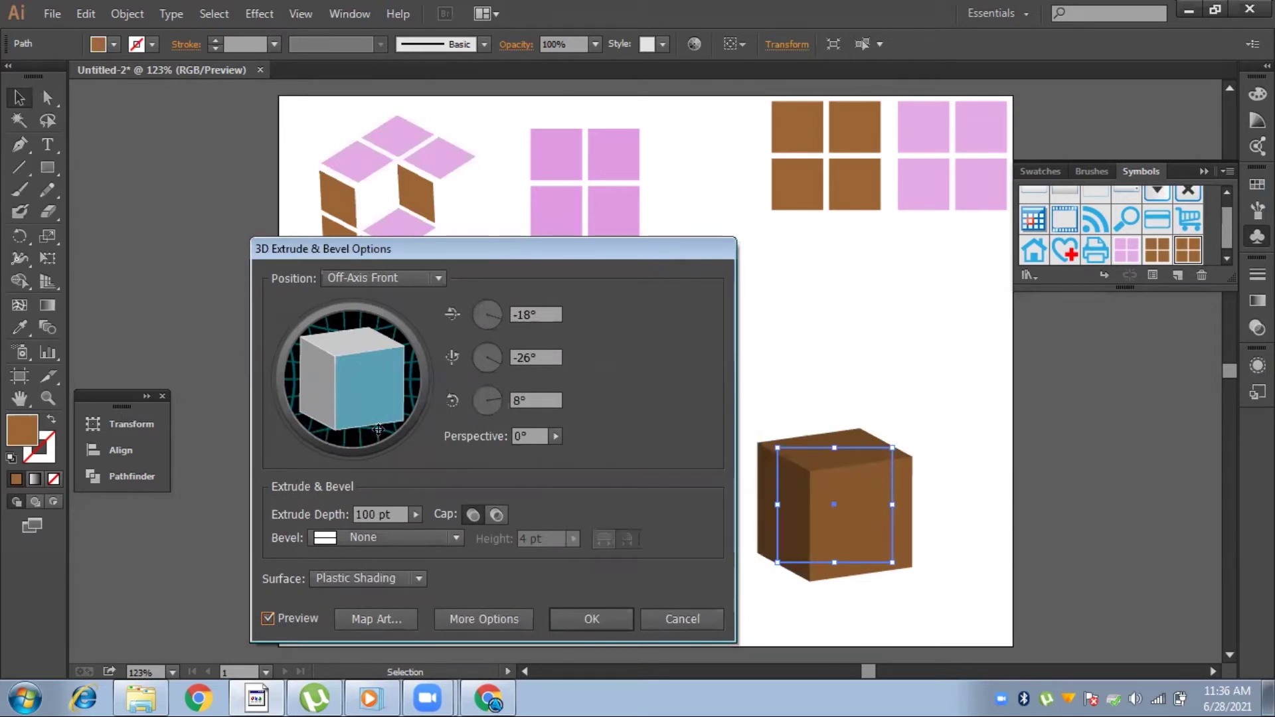
{"action": "left_click_drag", "start_coordinate": [373, 419], "coordinate": [362, 387]}
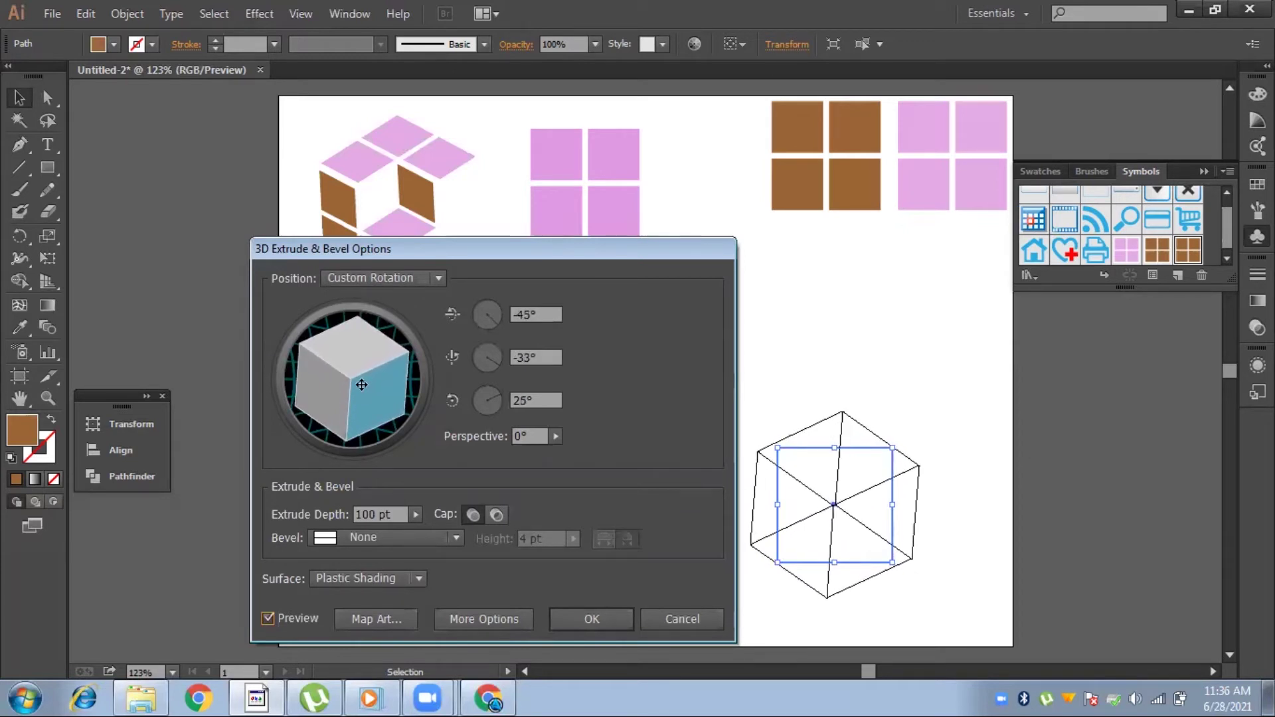
{"action": "left_click_drag", "start_coordinate": [361, 385], "coordinate": [364, 386]}
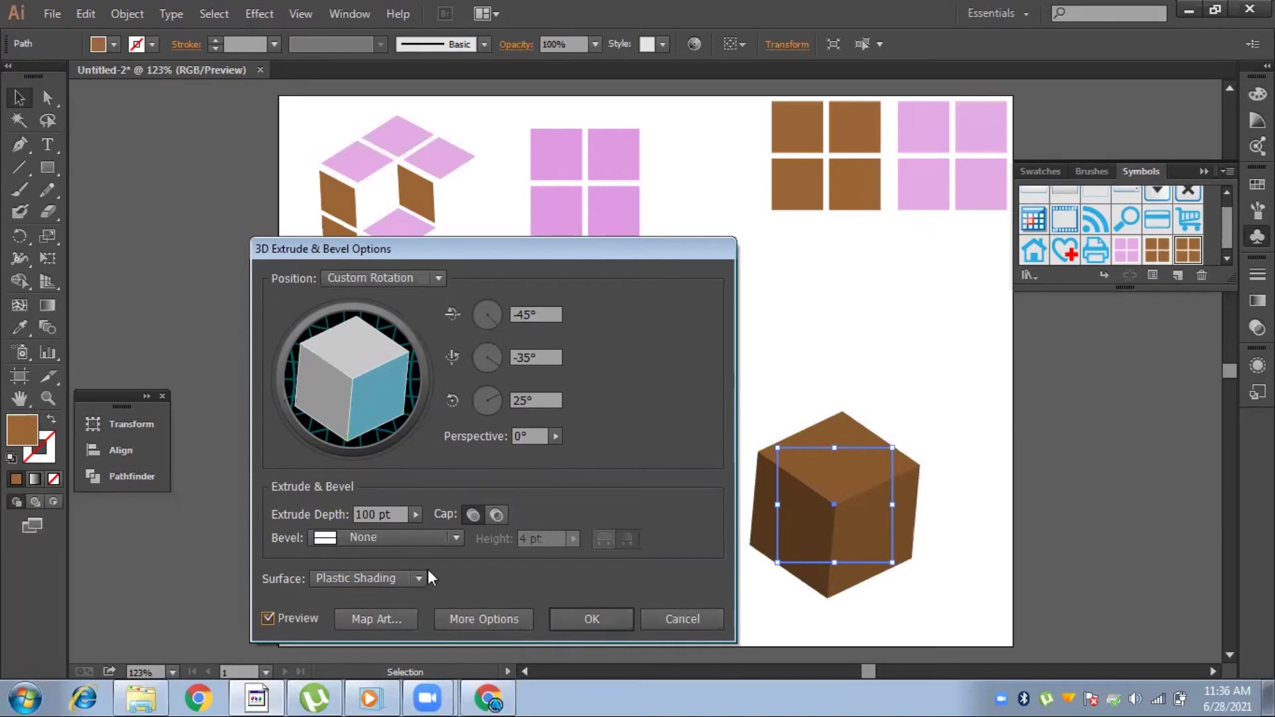
- Open Map Art for the cube and make its geometry invisible
{"action": "left_click", "coordinate": [398, 624]}
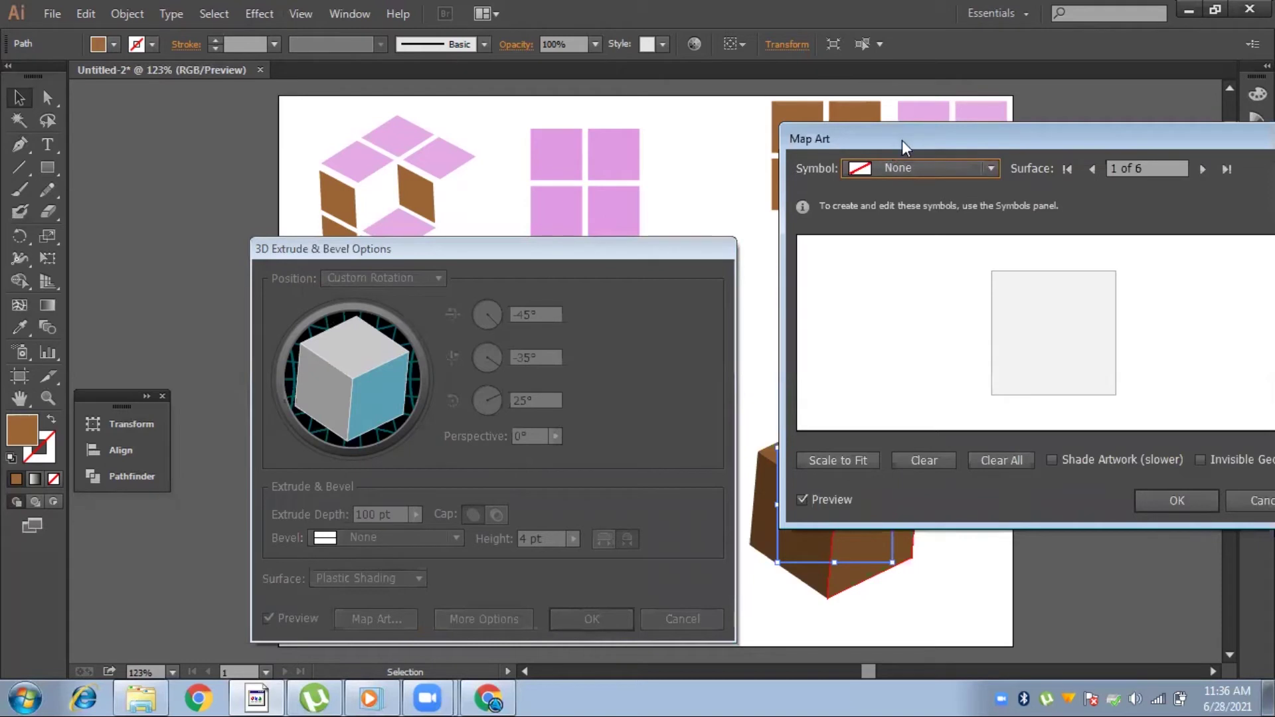
{"action": "left_click_drag", "start_coordinate": [902, 141], "coordinate": [313, 249]}
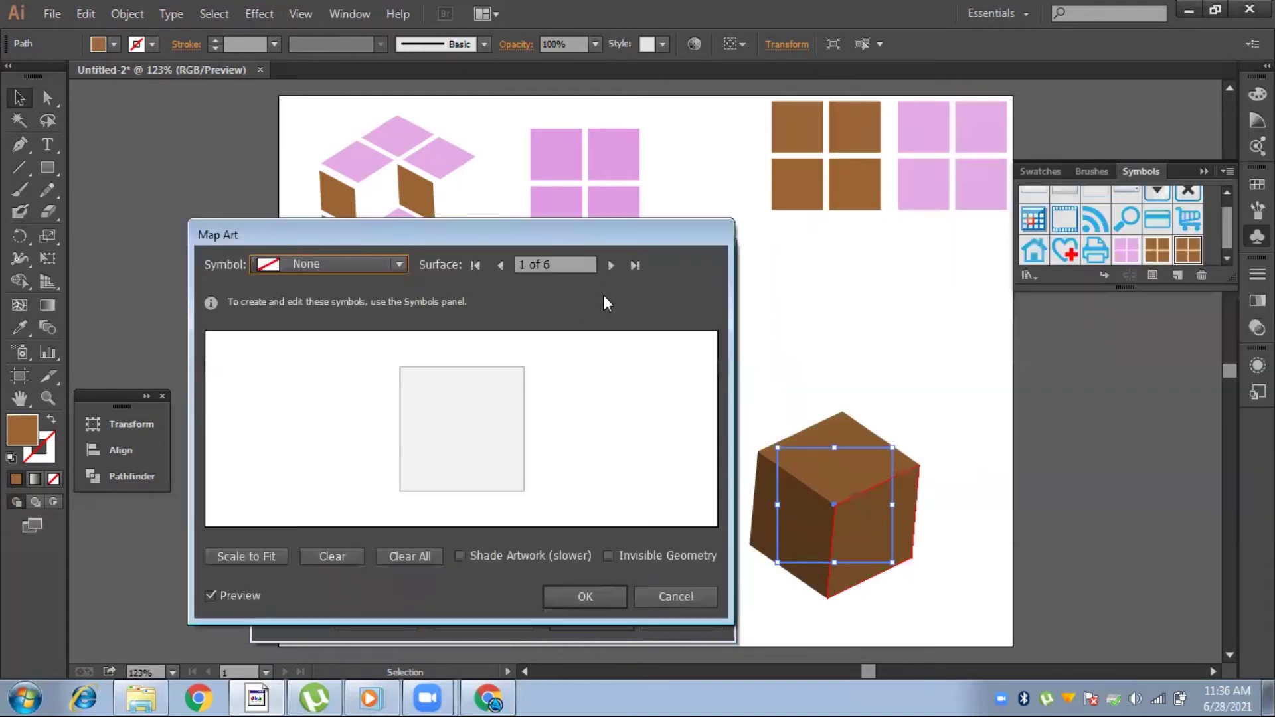
{"action": "left_click", "coordinate": [611, 263]}
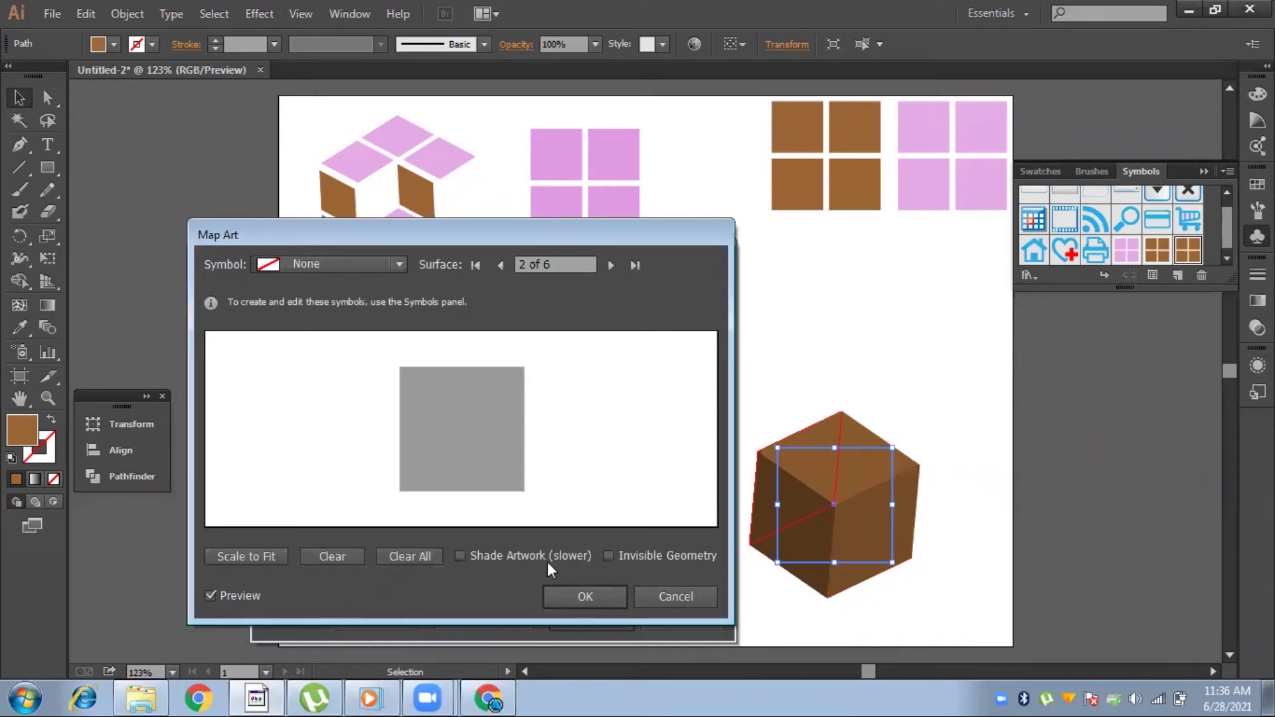
{"action": "left_click", "coordinate": [606, 557]}
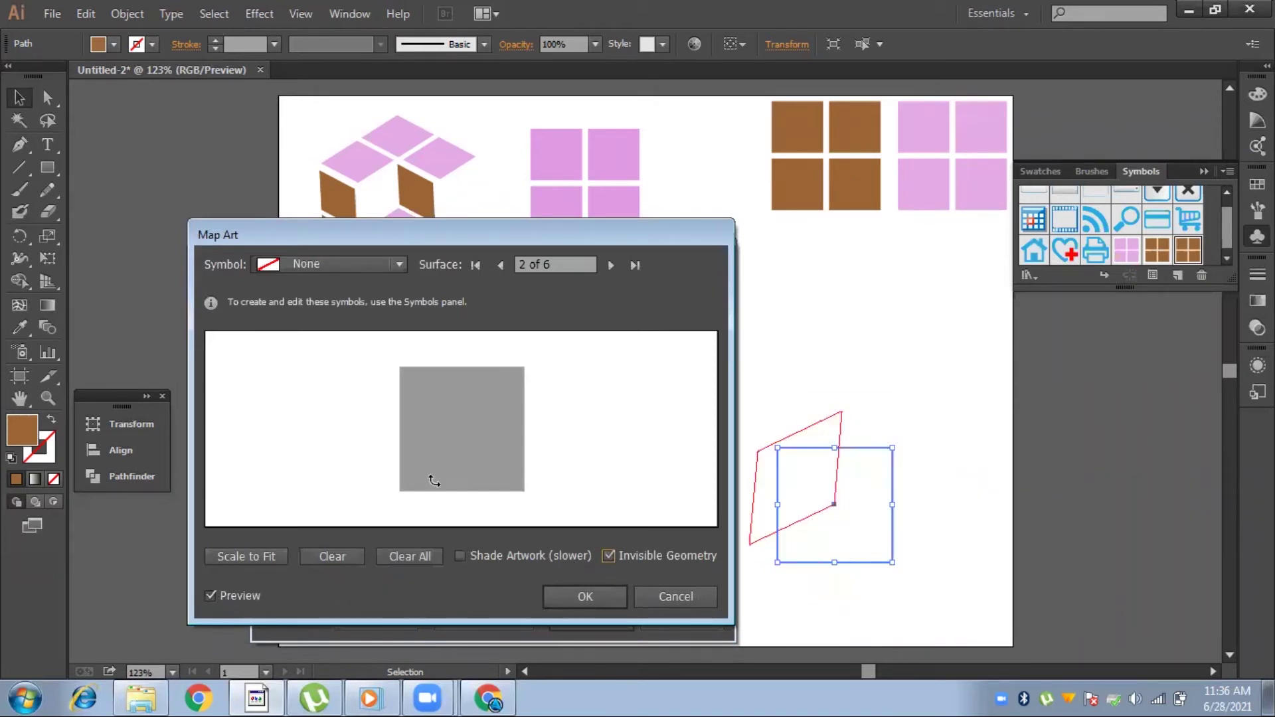
- Map the pink tile symbol 1 onto the cube's top face, surface 6 of 6
{"action": "left_click", "coordinate": [606, 276]}
{"action": "left_click", "coordinate": [605, 277]}
{"action": "left_click", "coordinate": [606, 277]}
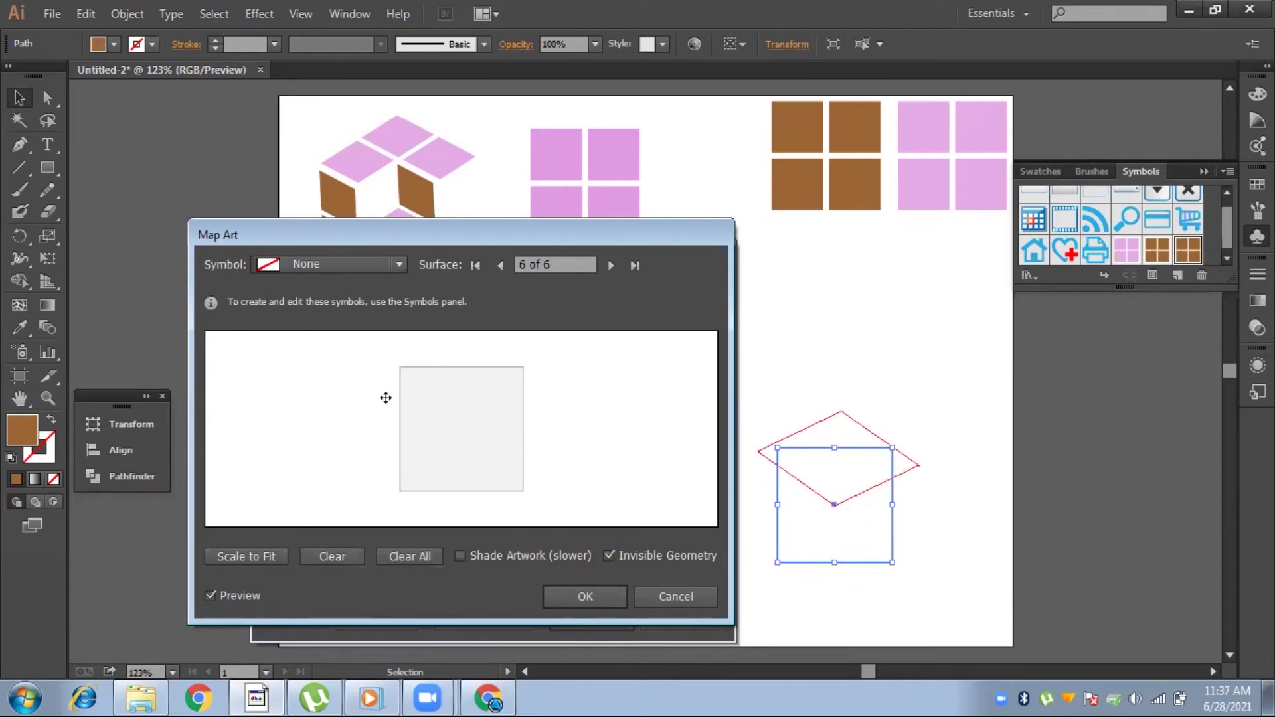
{"action": "left_click", "coordinate": [390, 267]}
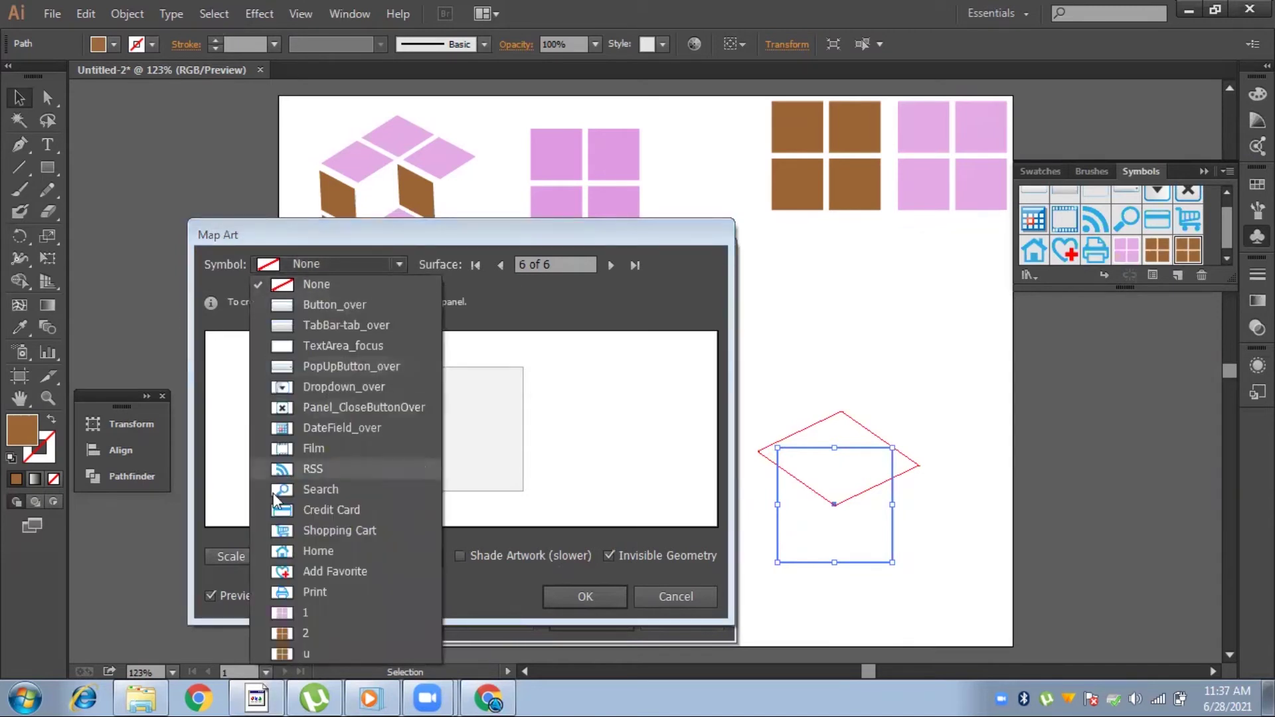
{"action": "left_click", "coordinate": [310, 613]}
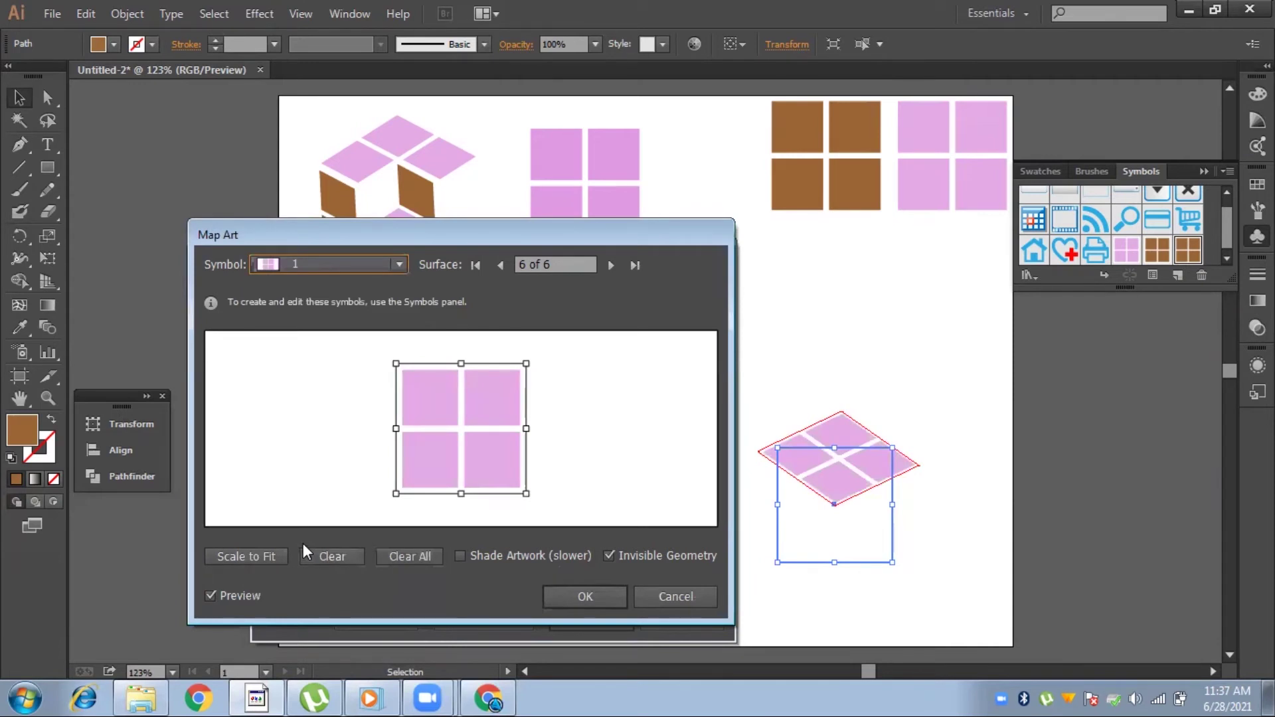
- Map the brown tile symbol 2 onto the cube's left face, surface 5 of 6, and apply the 3D effect
{"action": "left_click", "coordinate": [501, 265]}
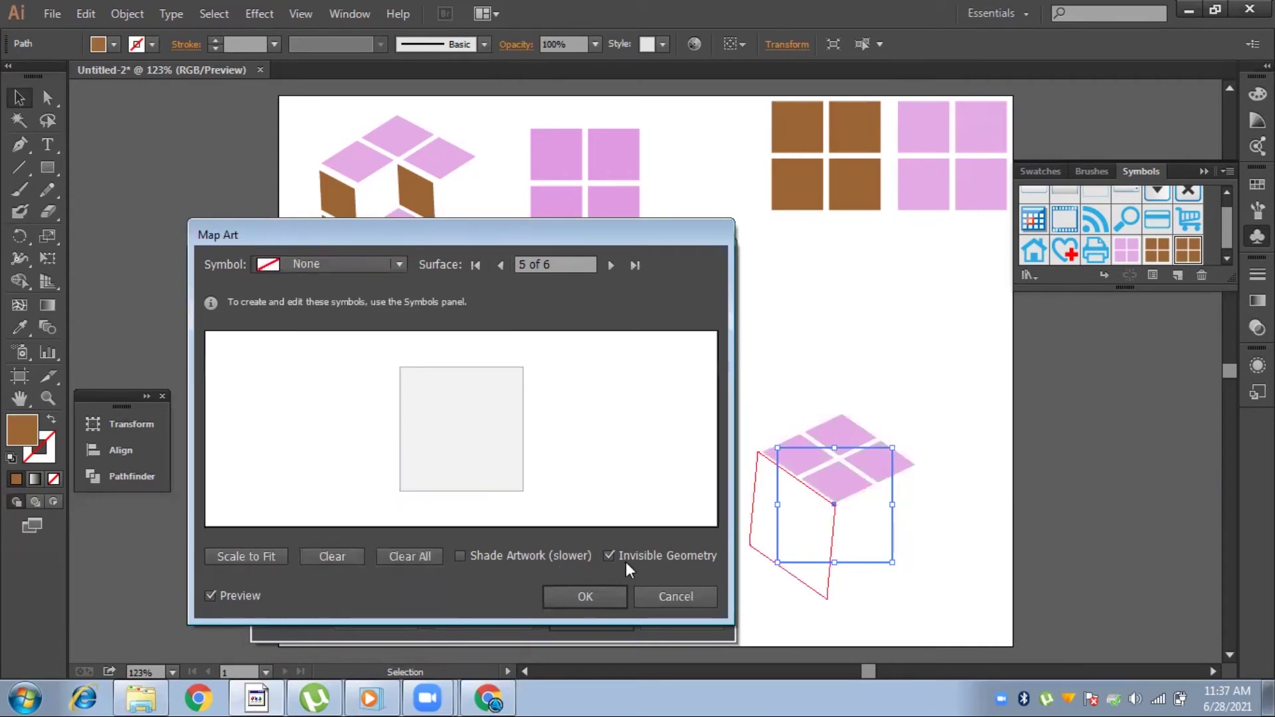
{"action": "left_click", "coordinate": [384, 265]}
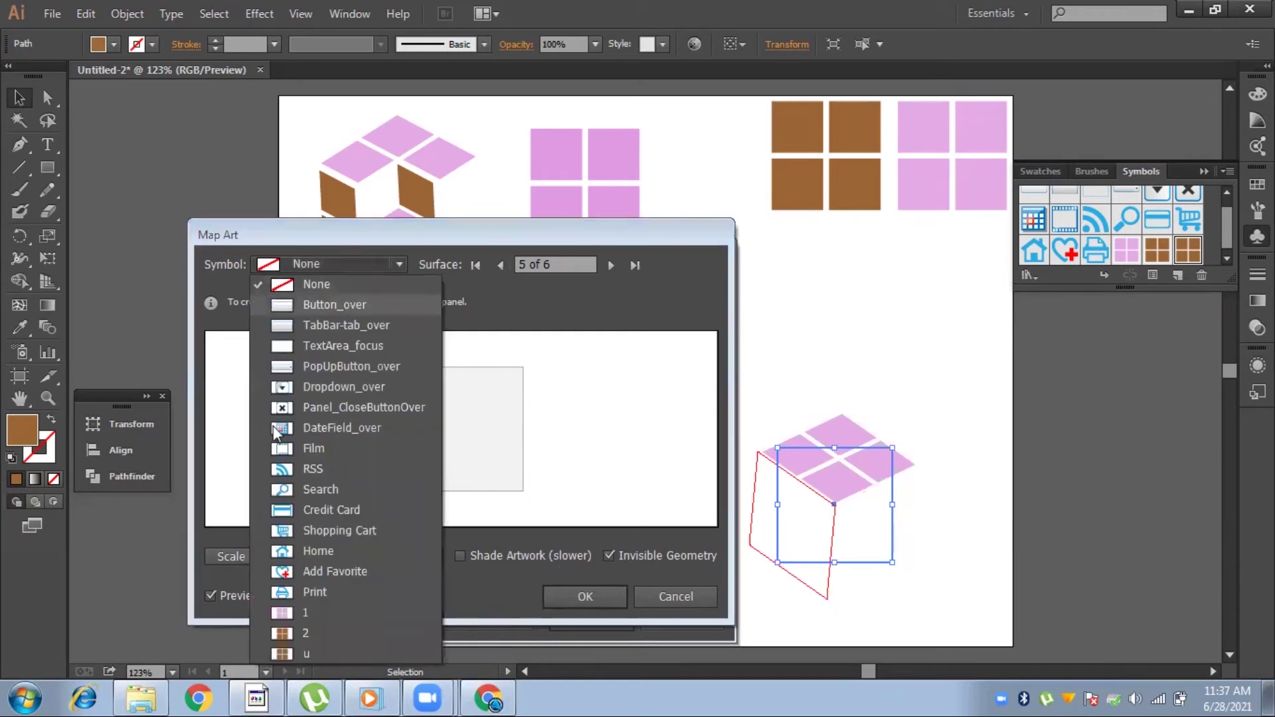
{"action": "left_click", "coordinate": [271, 630]}
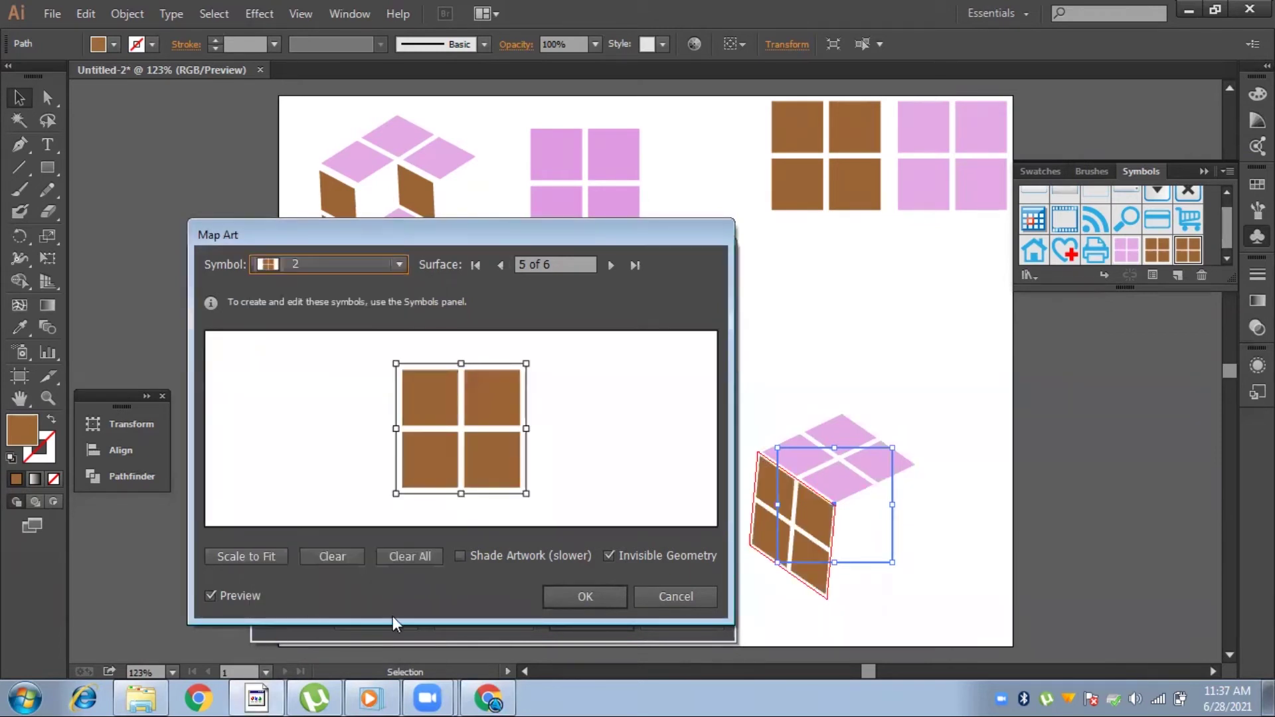
{"action": "left_click", "coordinate": [591, 598]}
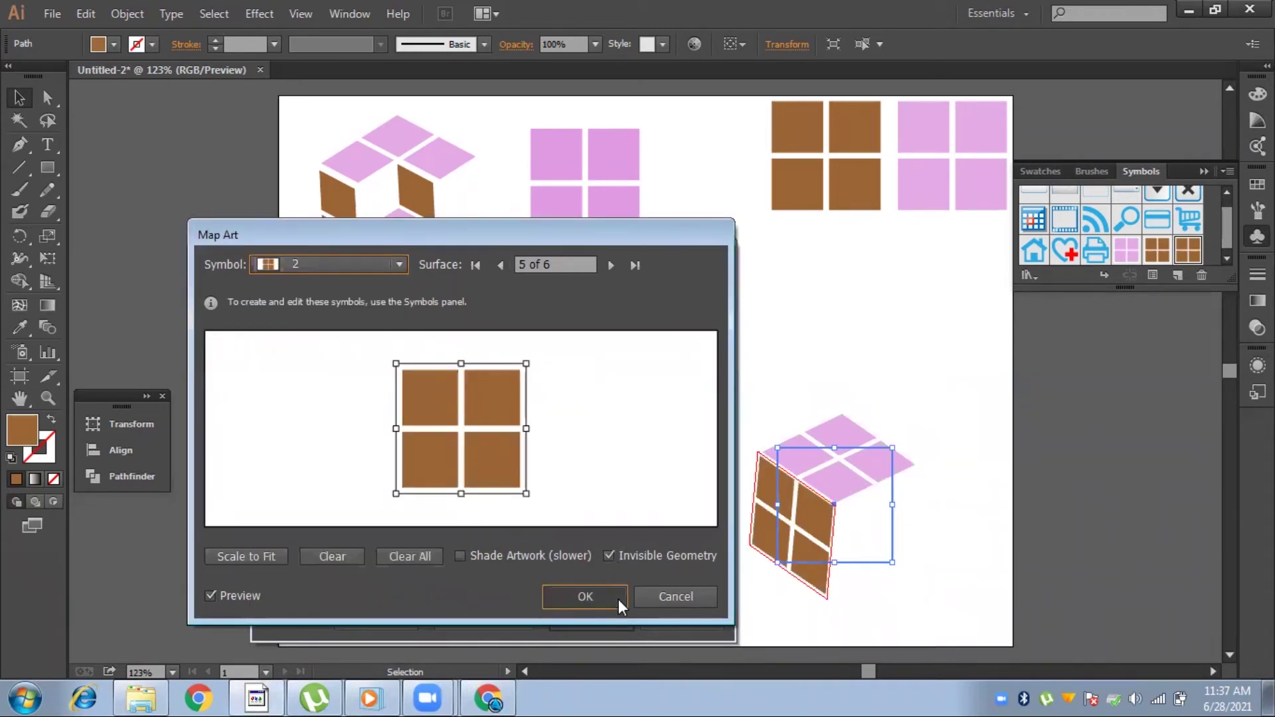
{"action": "left_click", "coordinate": [603, 616]}
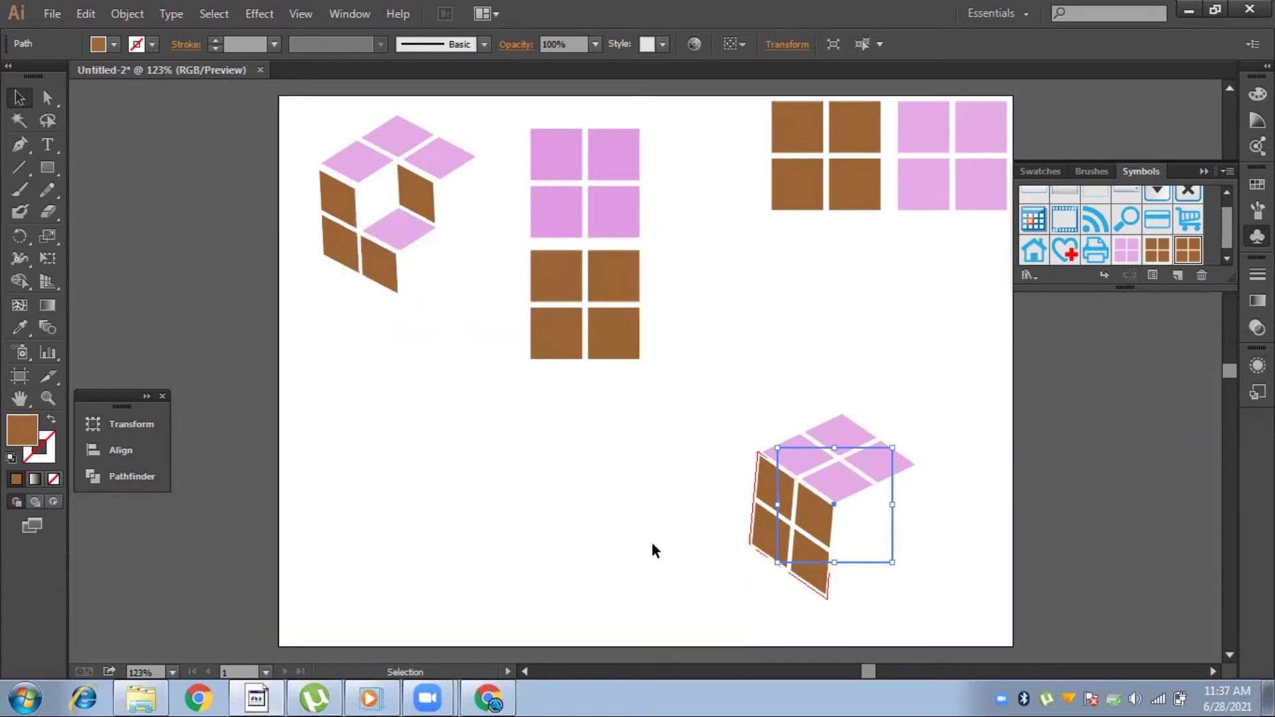
- Move the mapped cube to the empty area below the brown tile grid in the middle of the artboard
{"action": "left_click", "coordinate": [657, 539]}
{"action": "left_click_drag", "start_coordinate": [843, 546], "coordinate": [342, 392]}
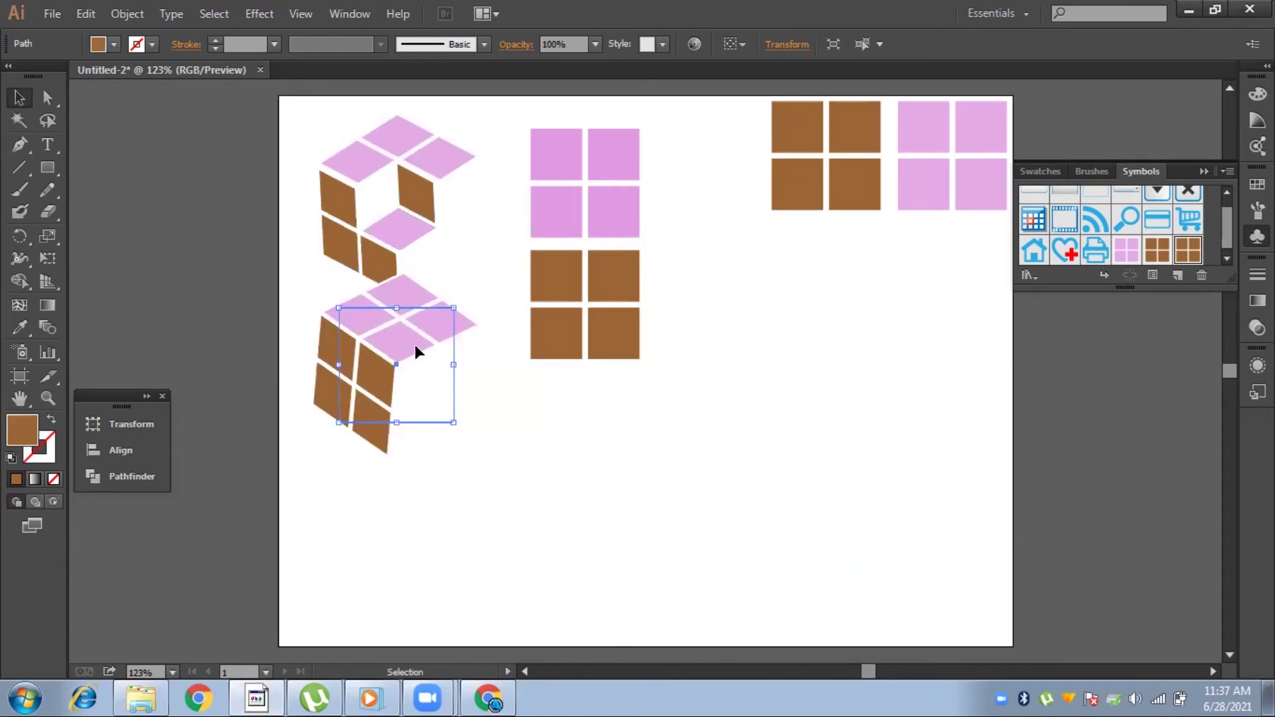
{"action": "left_click_drag", "start_coordinate": [388, 386], "coordinate": [573, 523]}
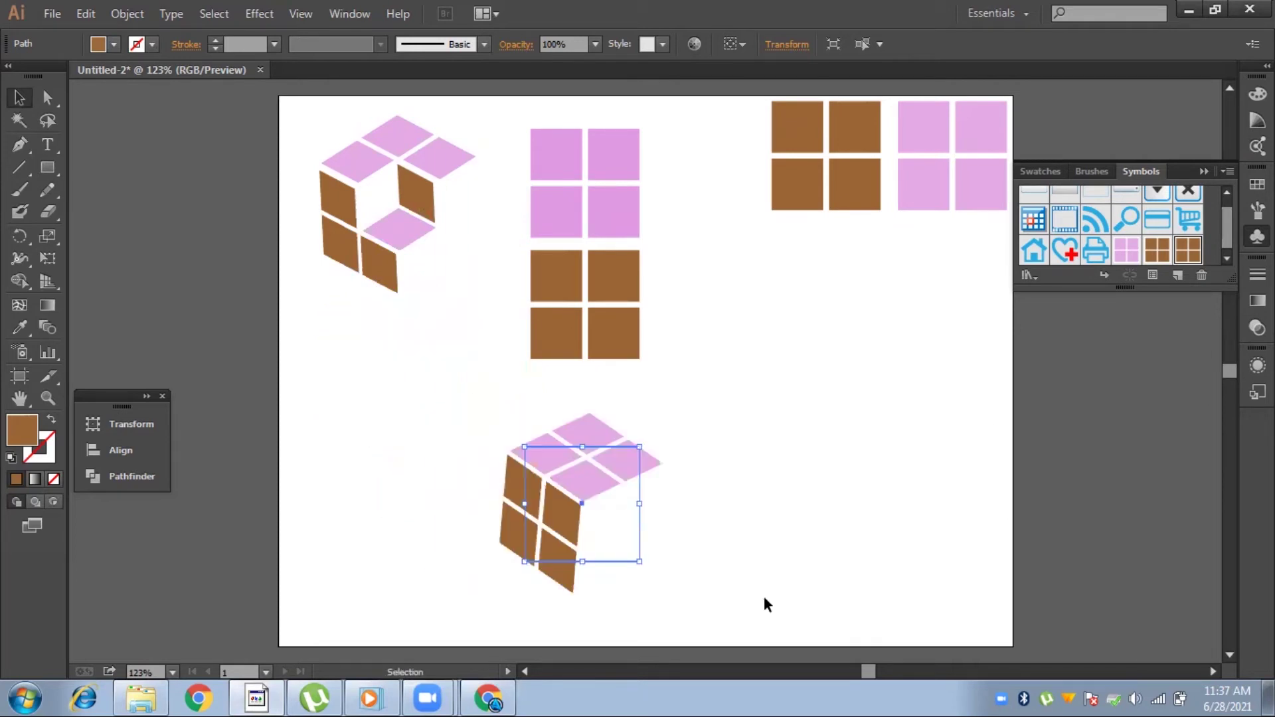
- Expand the appearance of the mapped 3D cube
{"action": "left_click", "coordinate": [649, 521]}
{"action": "left_click", "coordinate": [611, 505]}
{"action": "left_click", "coordinate": [831, 506]}
{"action": "left_click", "coordinate": [576, 537]}
{"action": "left_click", "coordinate": [145, 17]}
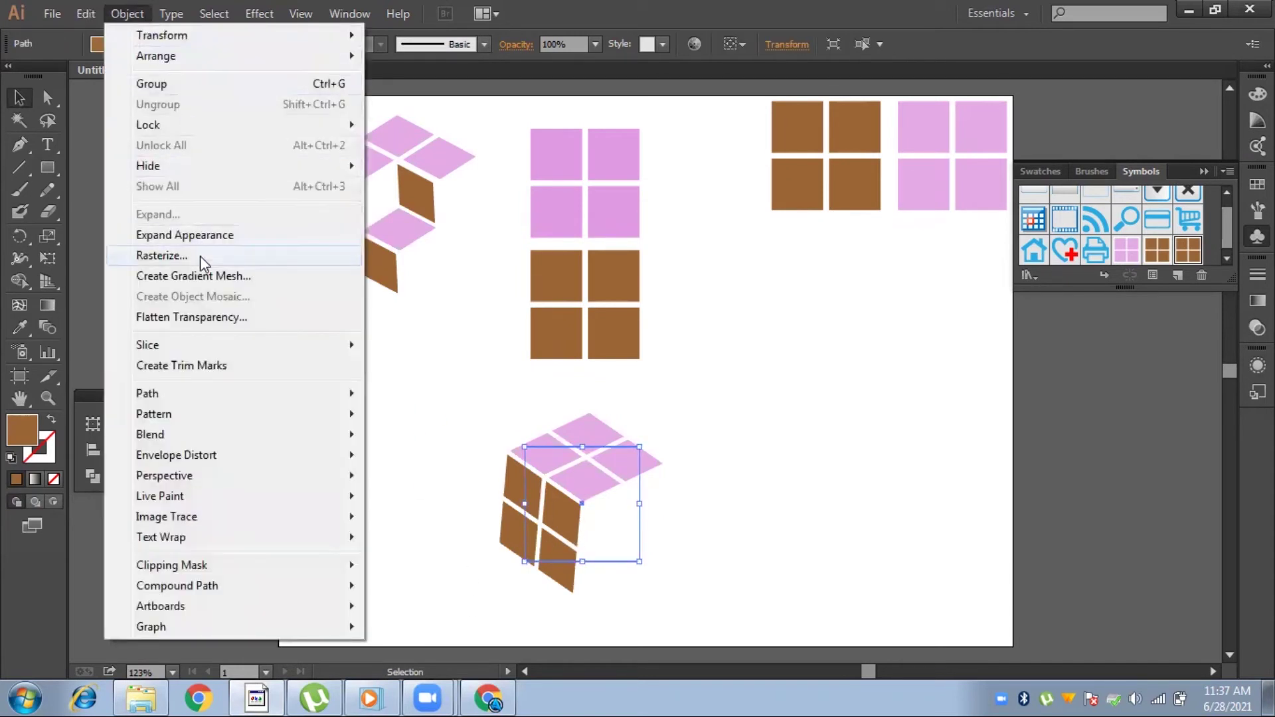
{"action": "left_click", "coordinate": [218, 238]}
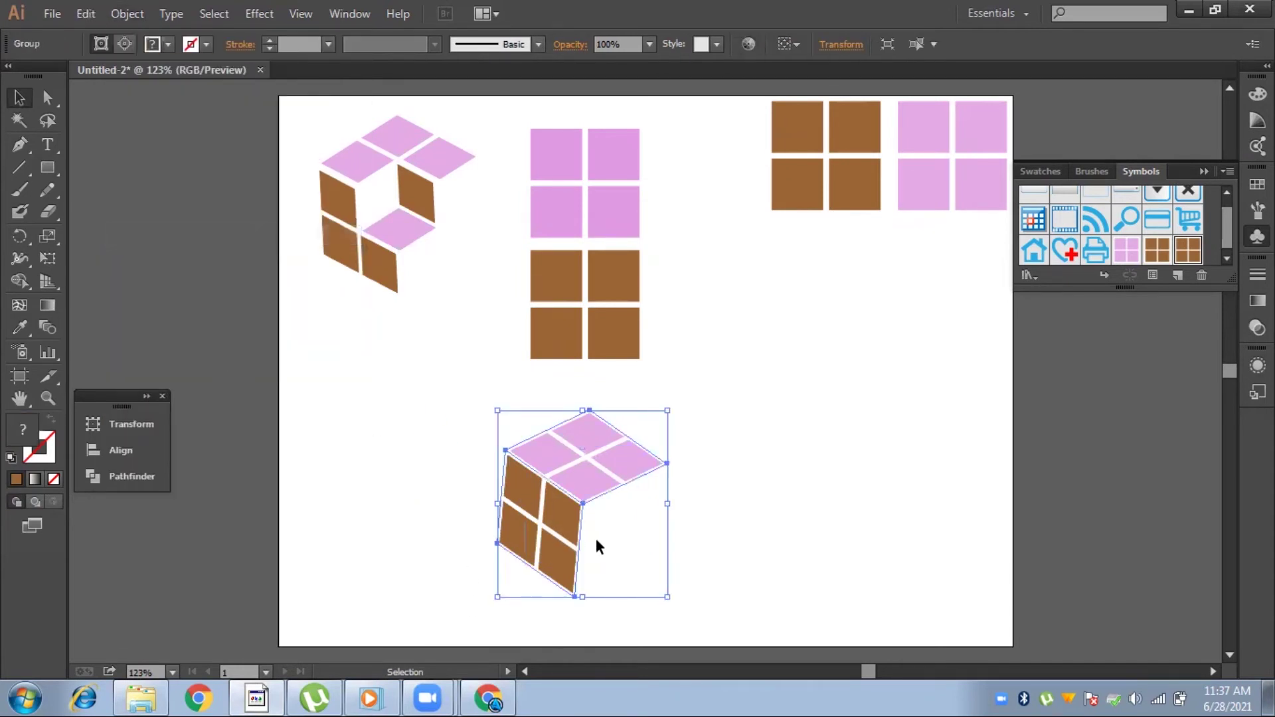
- Ungroup the expanded cube artwork repeatedly to separate its nested groups
{"action": "right_click", "coordinate": [562, 520]}
{"action": "left_click", "coordinate": [634, 440]}
{"action": "right_click", "coordinate": [564, 505]}
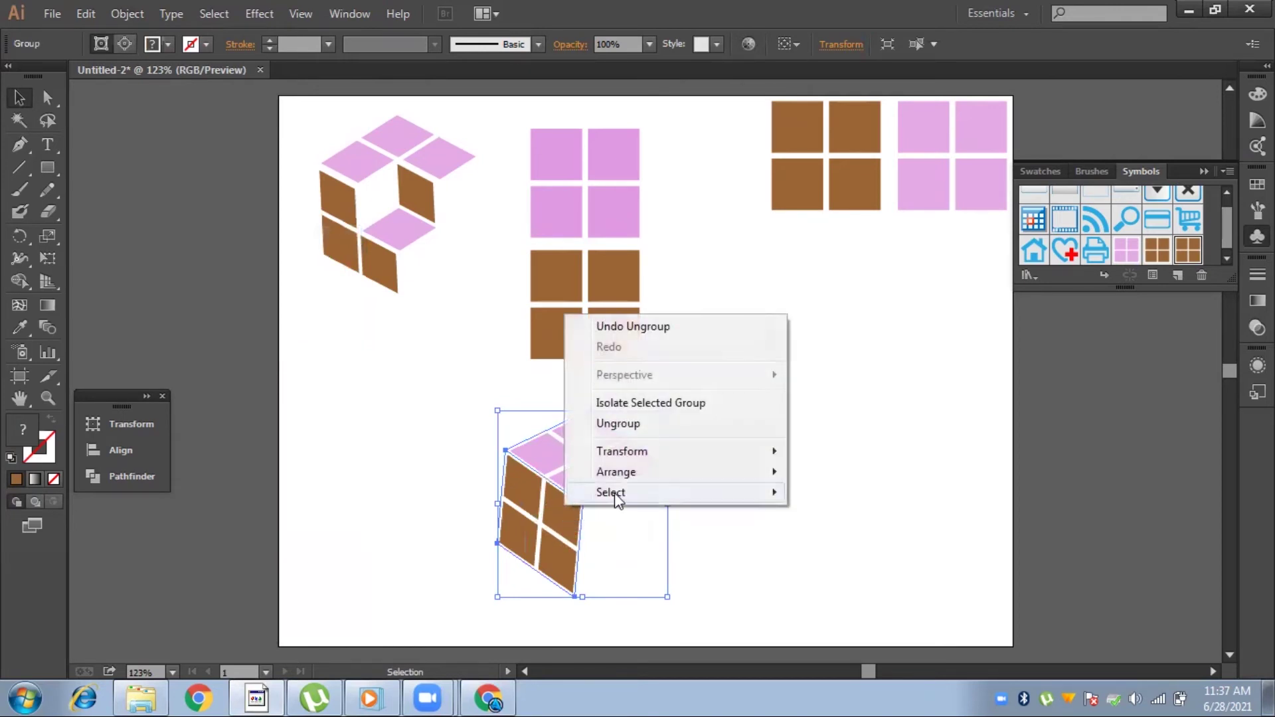
{"action": "left_click", "coordinate": [655, 424]}
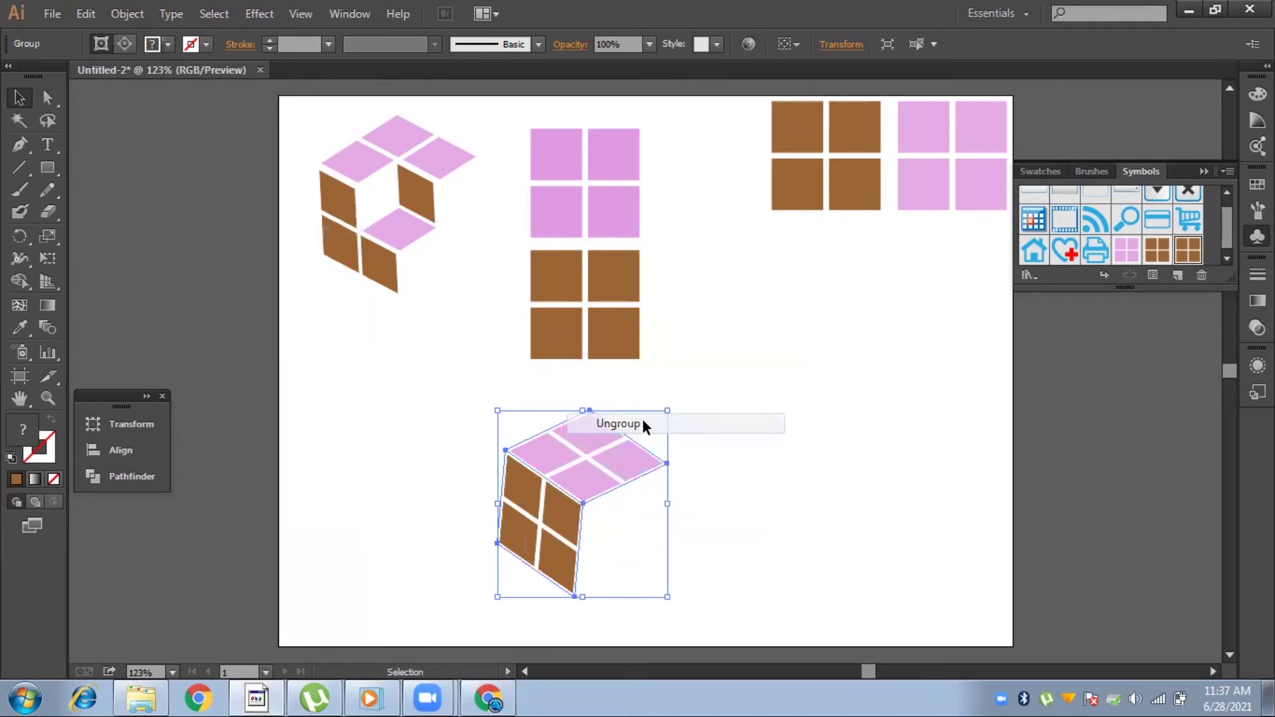
{"action": "right_click", "coordinate": [590, 483]}
{"action": "left_click", "coordinate": [660, 595]}
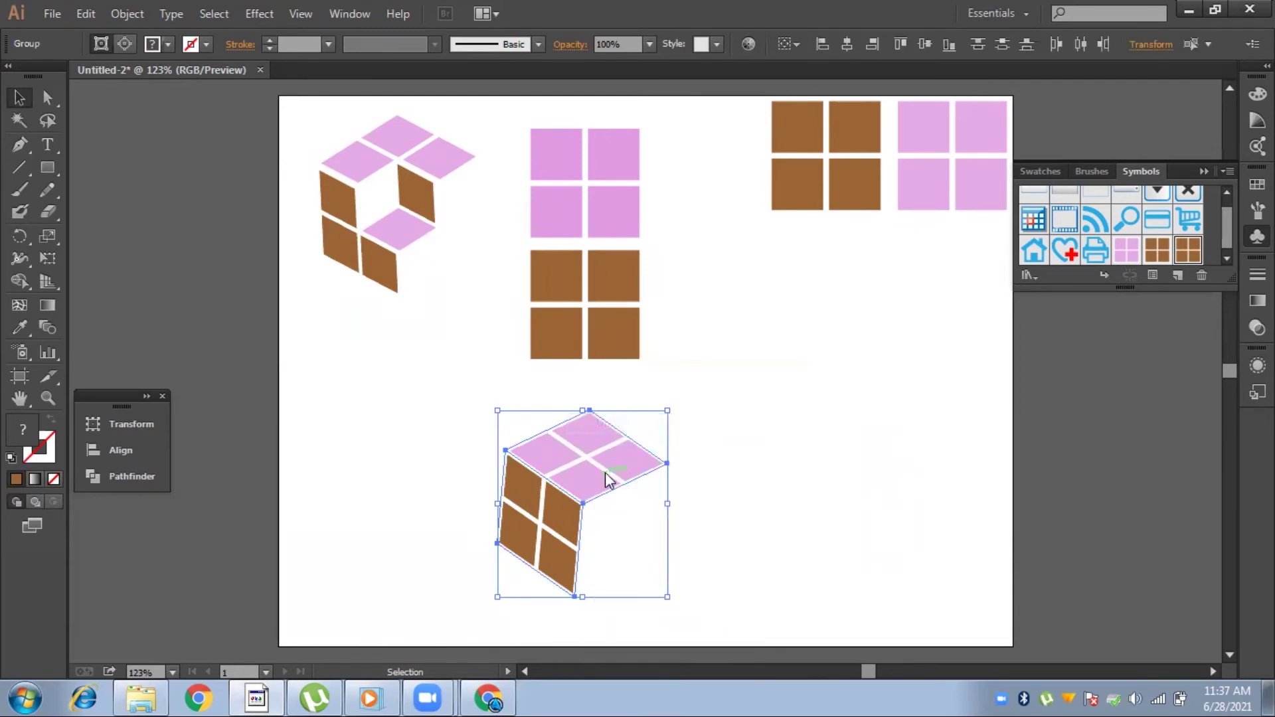
{"action": "right_click", "coordinate": [629, 474]}
{"action": "left_click", "coordinate": [687, 565]}
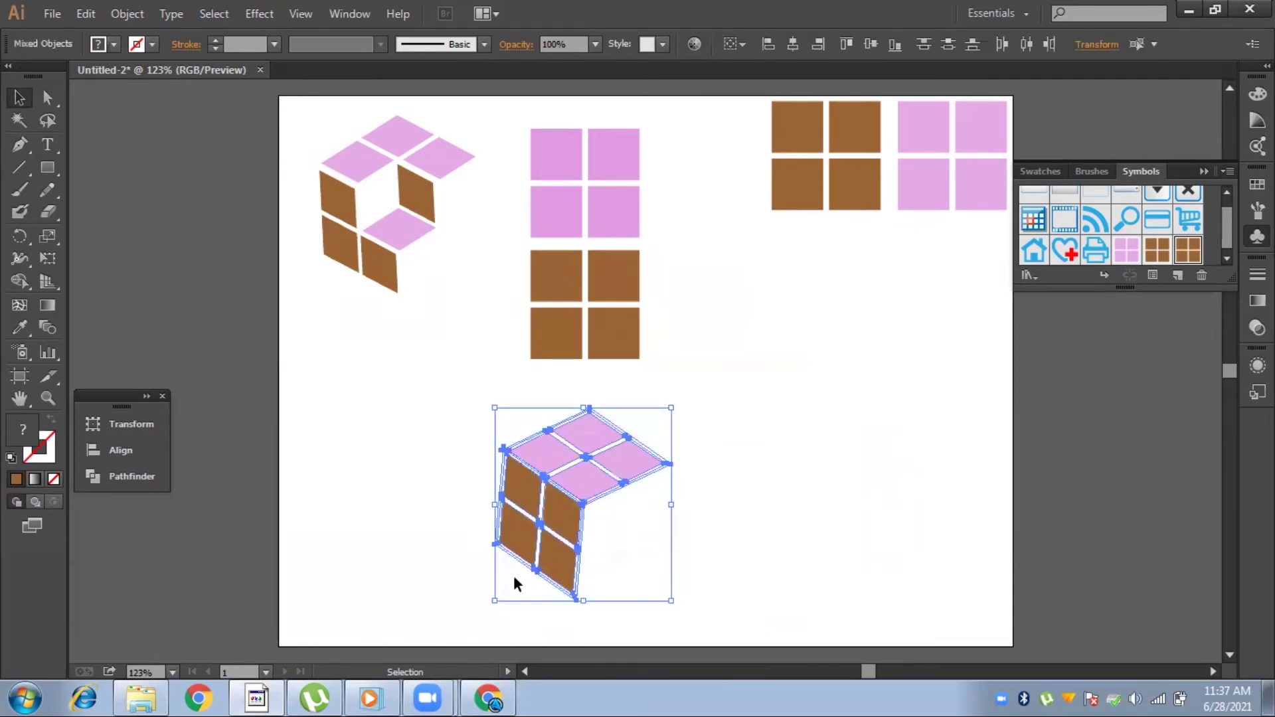
{"action": "double_click", "coordinate": [596, 481]}
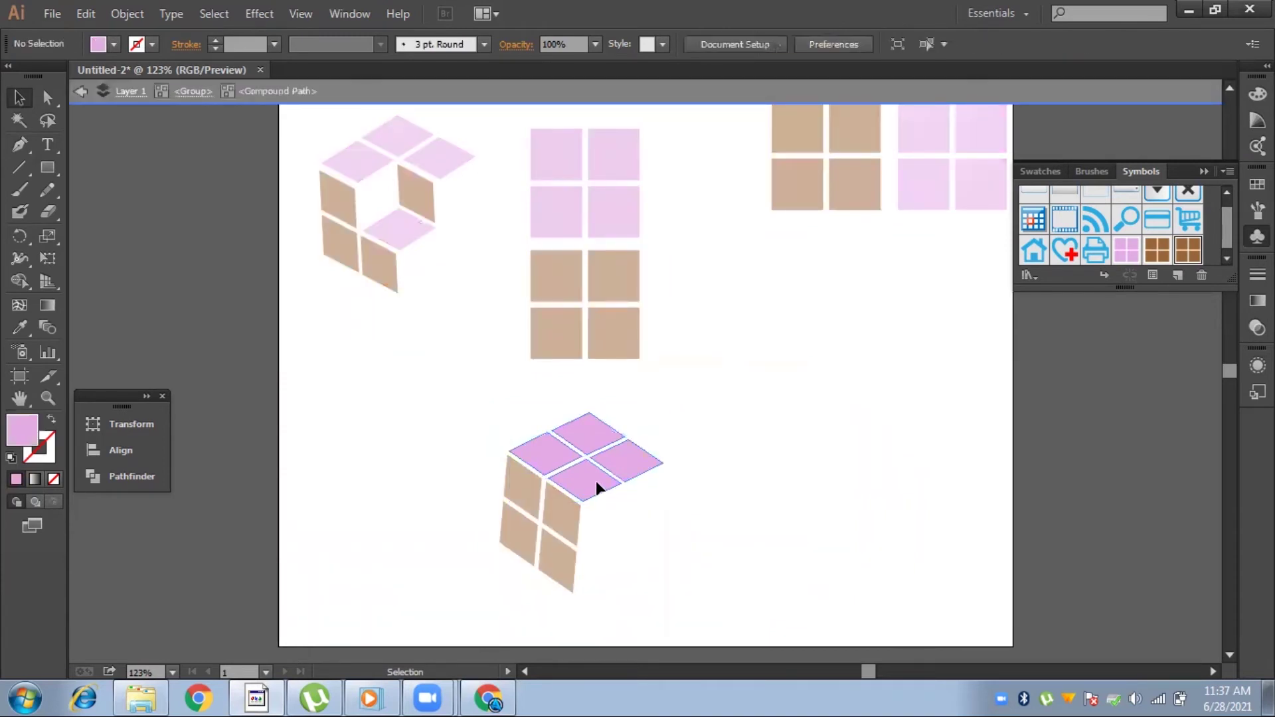
{"action": "left_click", "coordinate": [596, 480]}
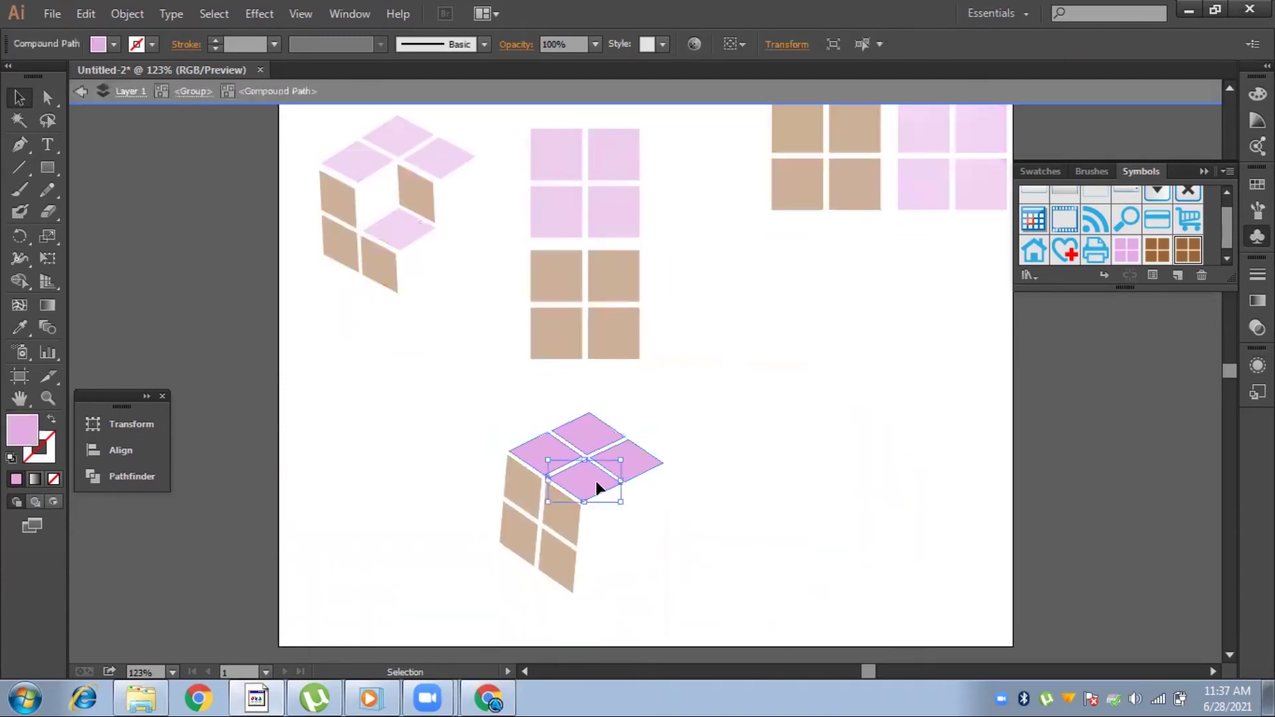
{"action": "left_click", "coordinate": [81, 91]}
{"action": "left_click", "coordinate": [82, 92]}
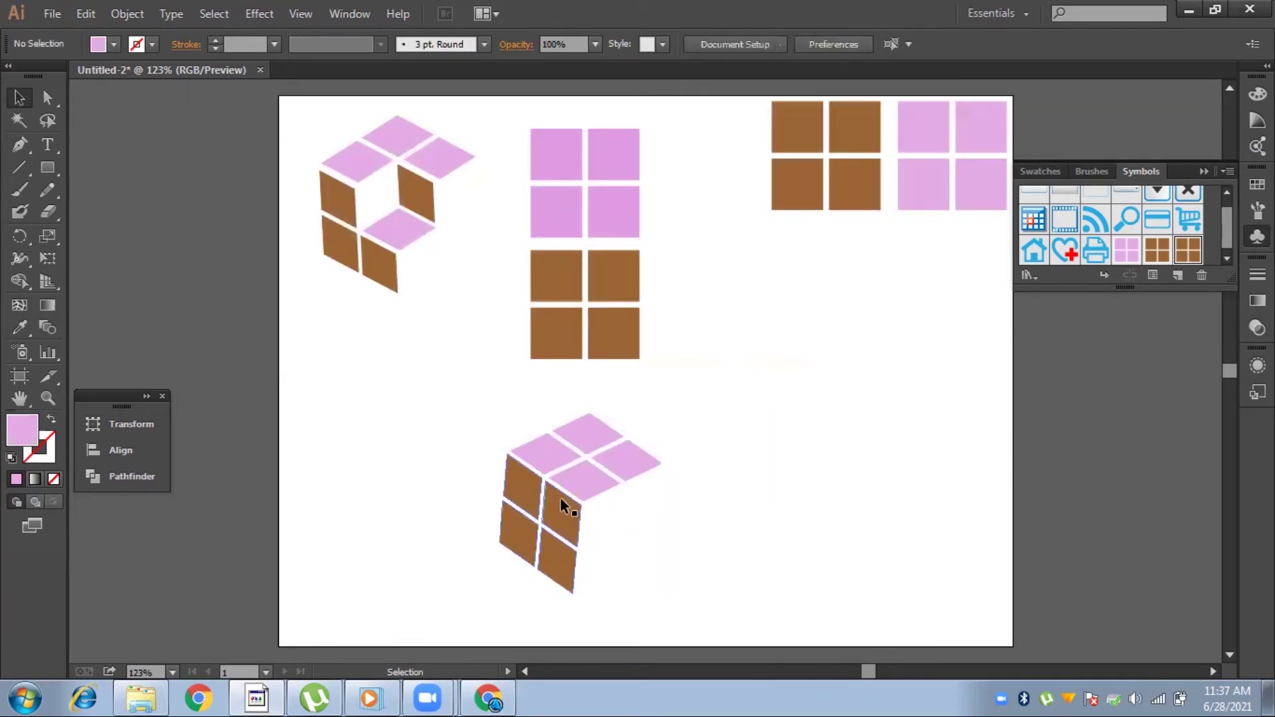
- Isolate the cube's pink top-face tiles and nudge the front tile straight down by about one tile height, over the brown face
{"action": "left_click", "coordinate": [580, 493]}
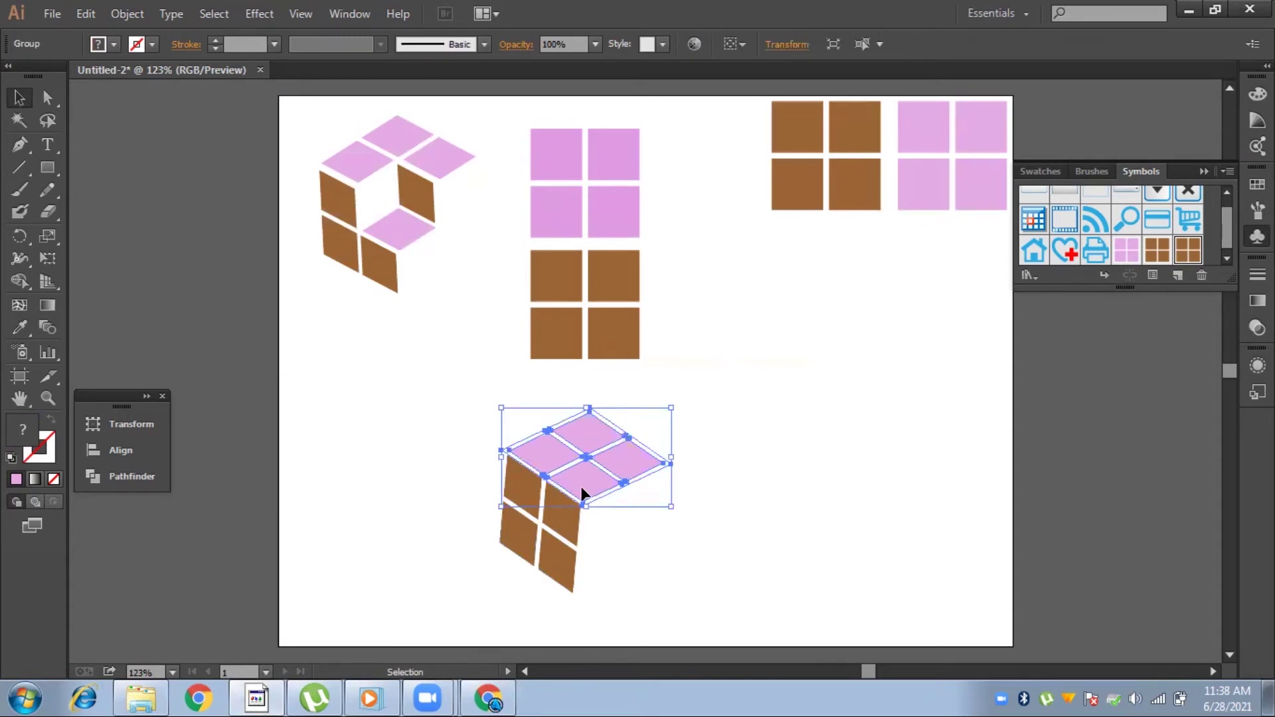
{"action": "double_click", "coordinate": [580, 484]}
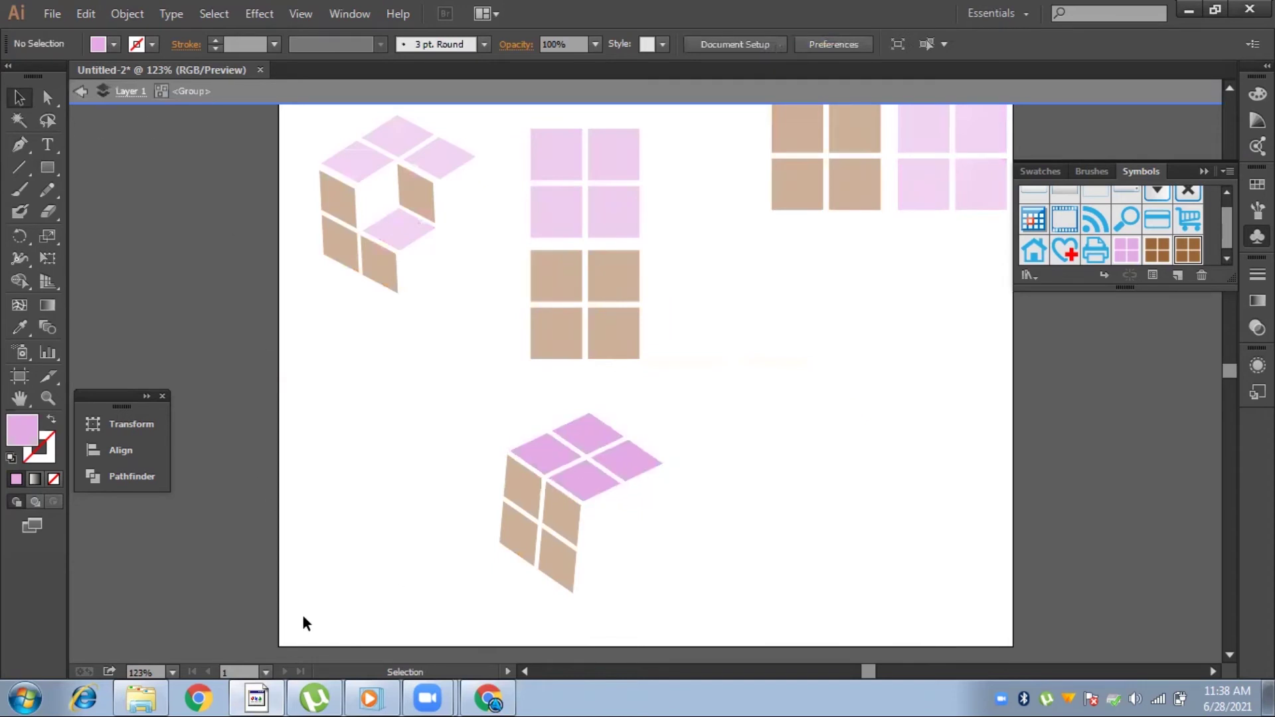
{"action": "double_click", "coordinate": [583, 474]}
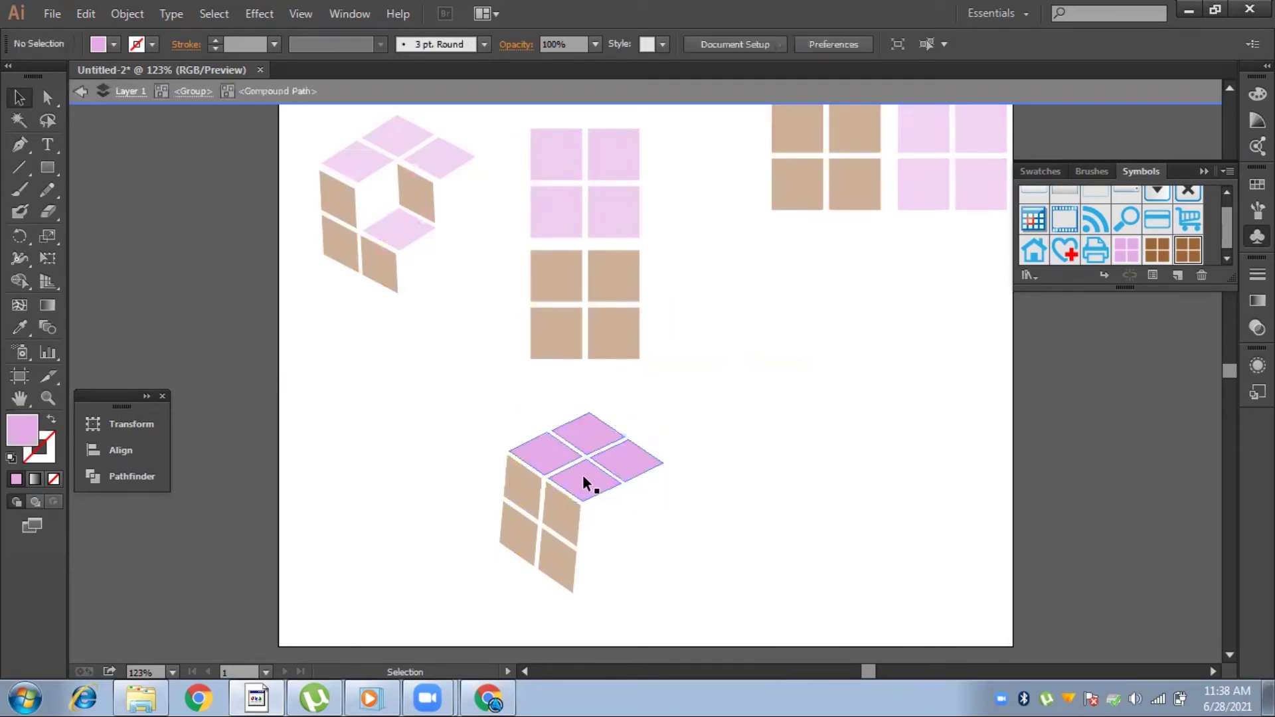
{"action": "left_click", "coordinate": [582, 475]}
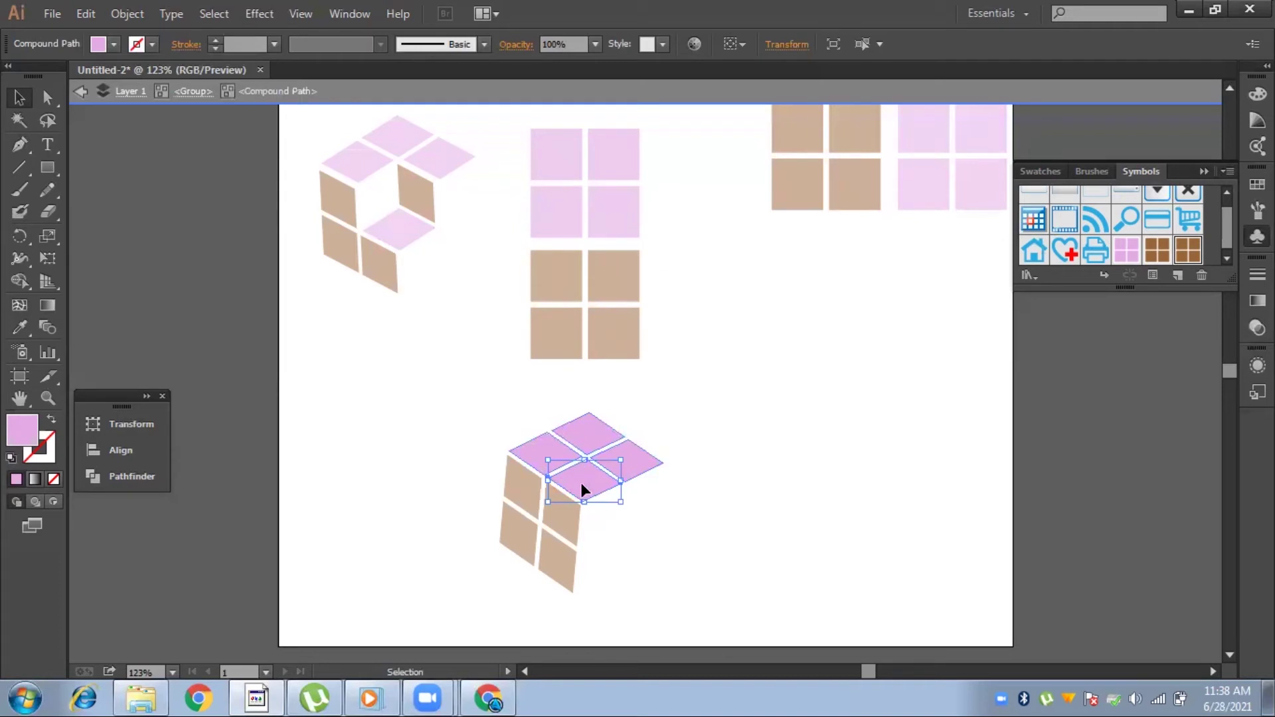
{"action": "key", "text": "Down"}
{"action": "key", "text": "Down"}
{"action": "key", "text": "Down"}
{"action": "key", "text": "Down"}
{"action": "key", "text": "Down"}
{"action": "key", "text": "Down"}
{"action": "key", "text": "Down"}
{"action": "key", "text": "Down"}
{"action": "key", "text": "Down"}
{"action": "key", "text": "Down"}
{"action": "key", "text": "Down"}
{"action": "key", "text": "Down"}
{"action": "key", "text": "Down"}
{"action": "key", "text": "Down"}
{"action": "key", "text": "Down"}
{"action": "key", "text": "Down"}
{"action": "key", "text": "Down"}
{"action": "key", "text": "Down"}
{"action": "key", "text": "Down"}
{"action": "key", "text": "Down"}
{"action": "key", "text": "Down"}
{"action": "key", "text": "Down"}
{"action": "key", "text": "Down"}
{"action": "key", "text": "Down"}
{"action": "key", "text": "Down"}
{"action": "key", "text": "Down"}
{"action": "key", "text": "Down"}
{"action": "key", "text": "Down"}
{"action": "key", "text": "Down"}
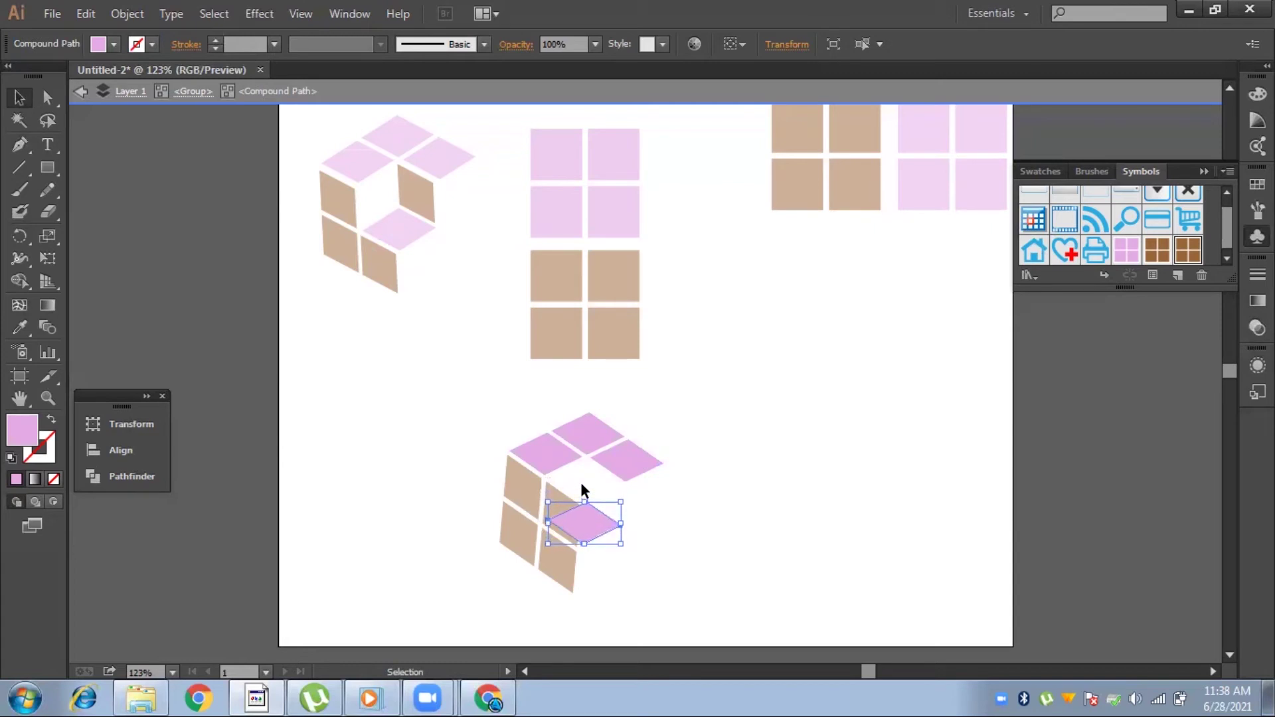
- Fine-tune the lowered pink tile slightly left to meet the gap between the brown tiles, and exit isolation mode
{"action": "key", "text": "Left"}
{"action": "key", "text": "Left"}
{"action": "key", "text": "Left"}
{"action": "key", "text": "Up"}
{"action": "key", "text": "Up"}
{"action": "key", "text": "Up"}
{"action": "key", "text": "Left"}
{"action": "key", "text": "Up"}
{"action": "key", "text": "Left"}
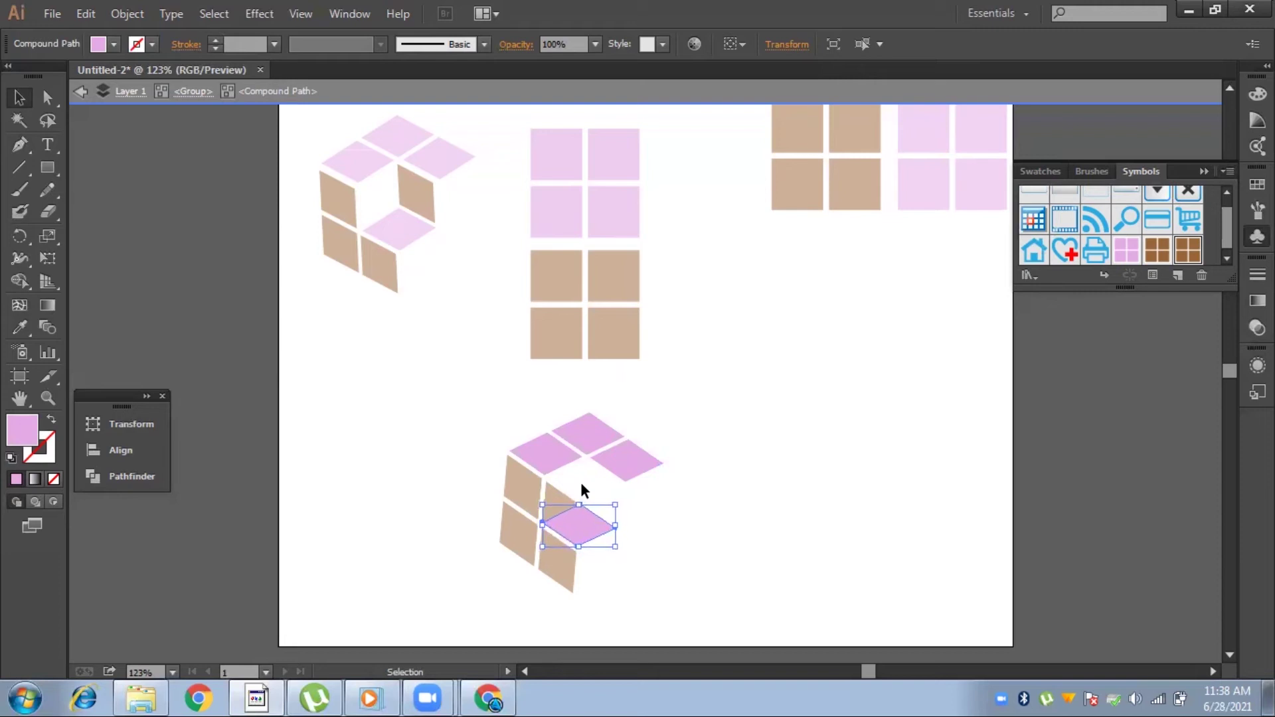
{"action": "key", "text": "Up"}
{"action": "key", "text": "Up"}
{"action": "key", "text": "Left"}
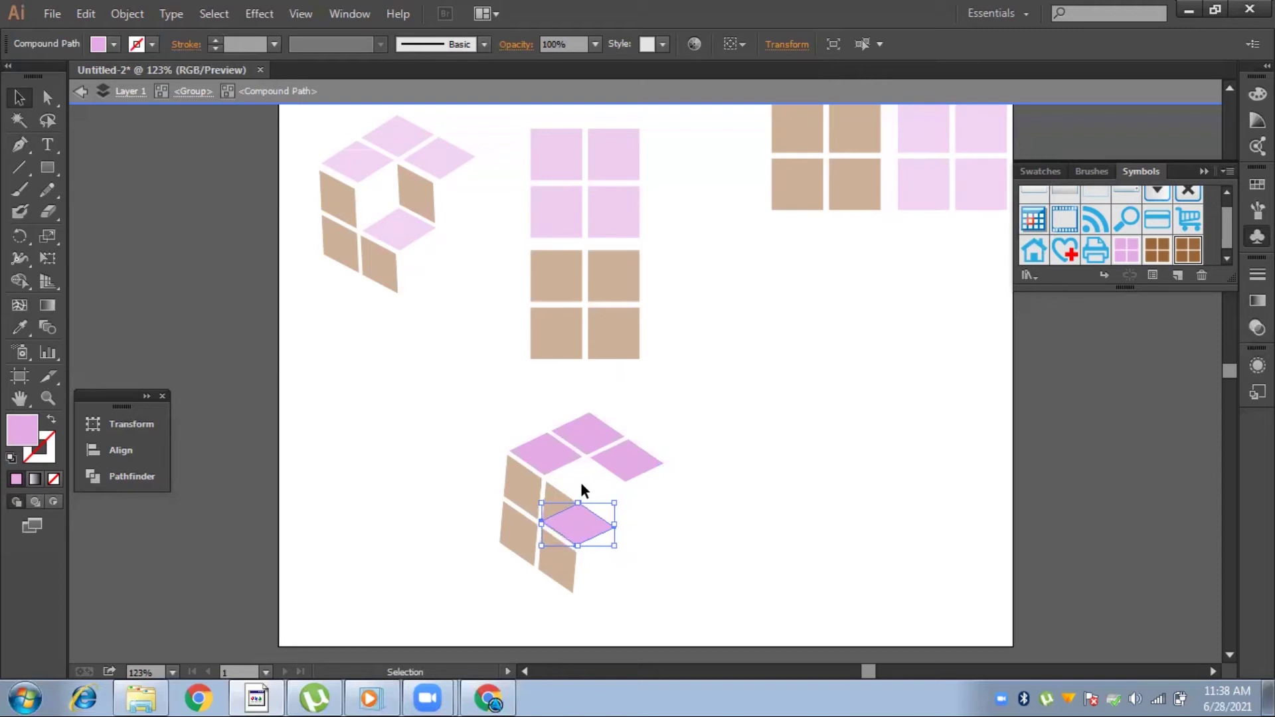
{"action": "left_click", "coordinate": [111, 113]}
{"action": "left_click", "coordinate": [81, 90]}
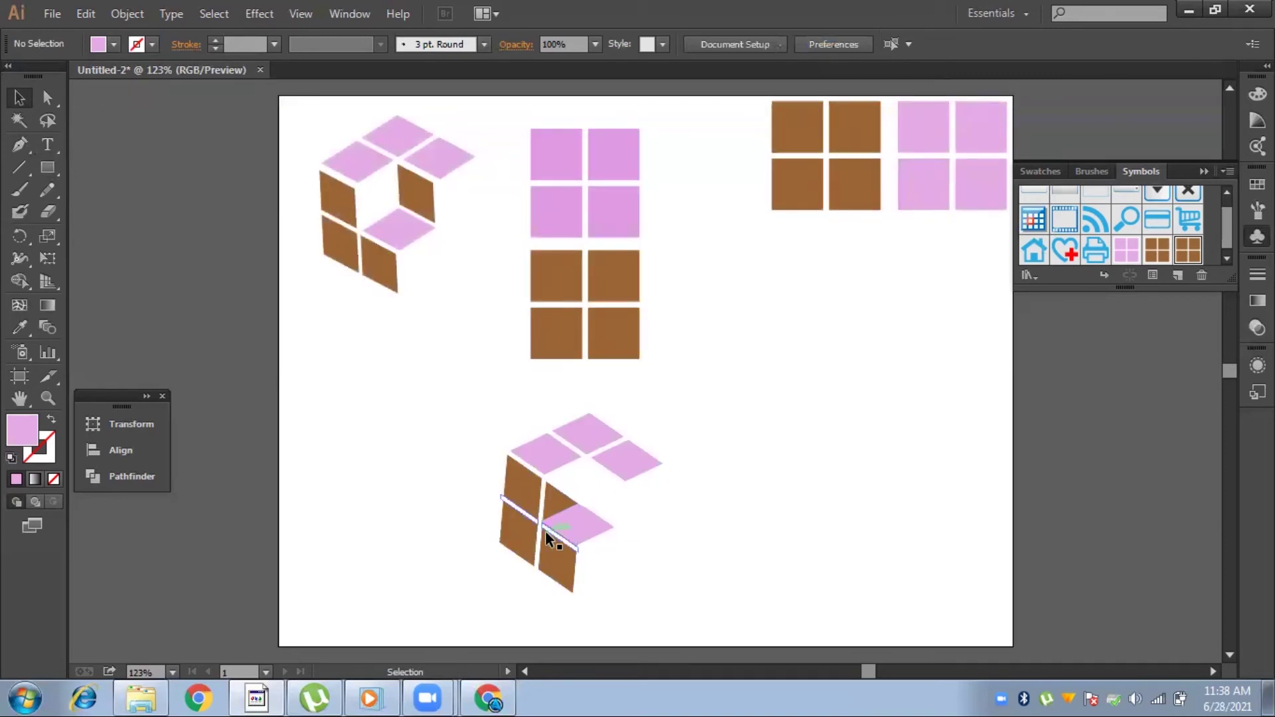
- Isolate the brown left-face tiles and move the upper inner tile right and up to form the cube's inner wall beneath the pink tiles
{"action": "double_click", "coordinate": [561, 496]}
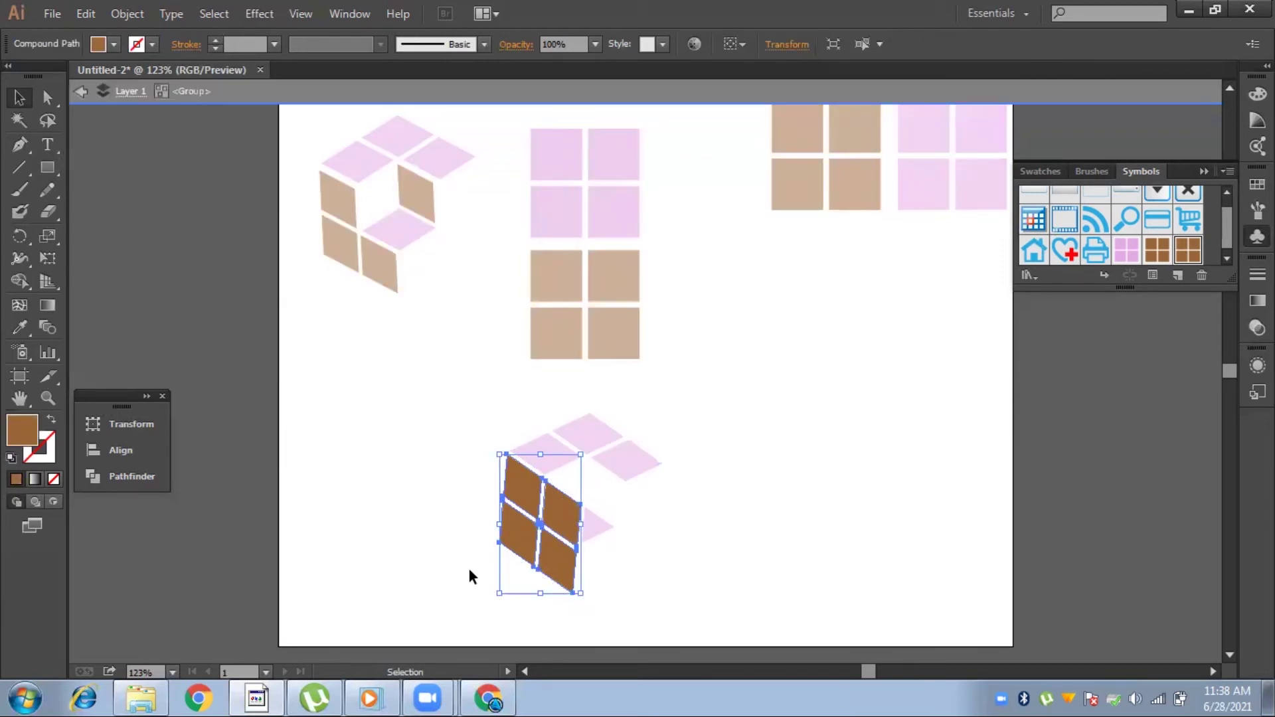
{"action": "left_click", "coordinate": [656, 504]}
{"action": "left_click", "coordinate": [565, 513]}
{"action": "double_click", "coordinate": [568, 513]}
{"action": "left_click", "coordinate": [568, 512]}
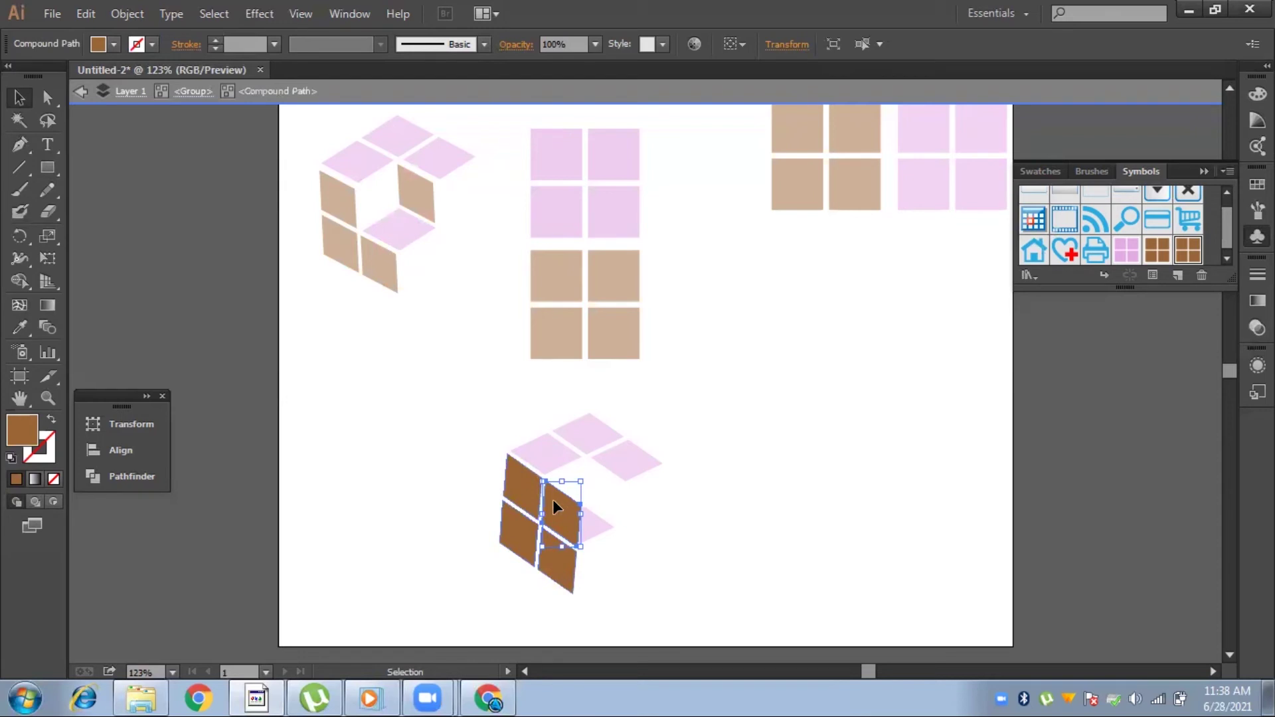
{"action": "key", "text": "shift+Right"}
{"action": "key", "text": "shift+Right"}
{"action": "key", "text": "shift+Right"}
{"action": "key", "text": "shift+Right"}
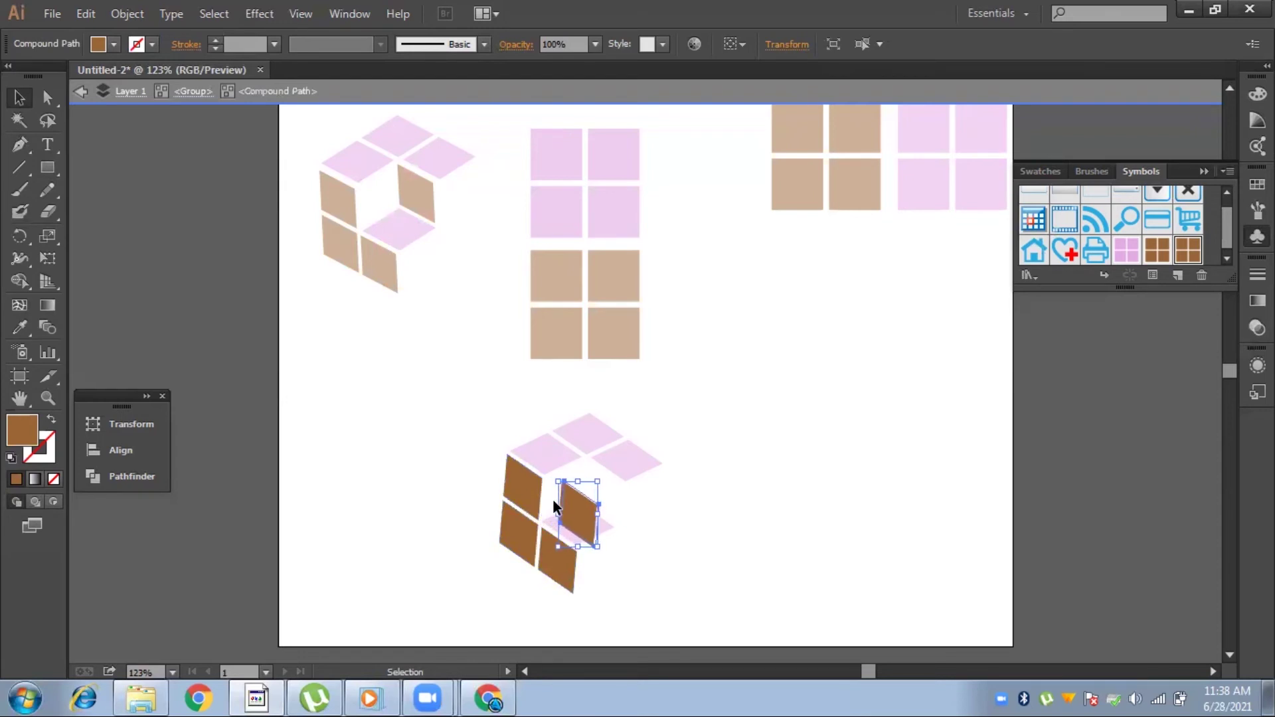
{"action": "key", "text": "Up"}
{"action": "key", "text": "Up"}
{"action": "key", "text": "Up"}
{"action": "key", "text": "Up"}
{"action": "key", "text": "Up"}
{"action": "key", "text": "Up"}
{"action": "key", "text": "Up"}
{"action": "key", "text": "Up"}
{"action": "key", "text": "Up"}
{"action": "key", "text": "Up"}
{"action": "key", "text": "Up"}
{"action": "key", "text": "Up"}
{"action": "key", "text": "Up"}
{"action": "key", "text": "Up"}
{"action": "key", "text": "Up"}
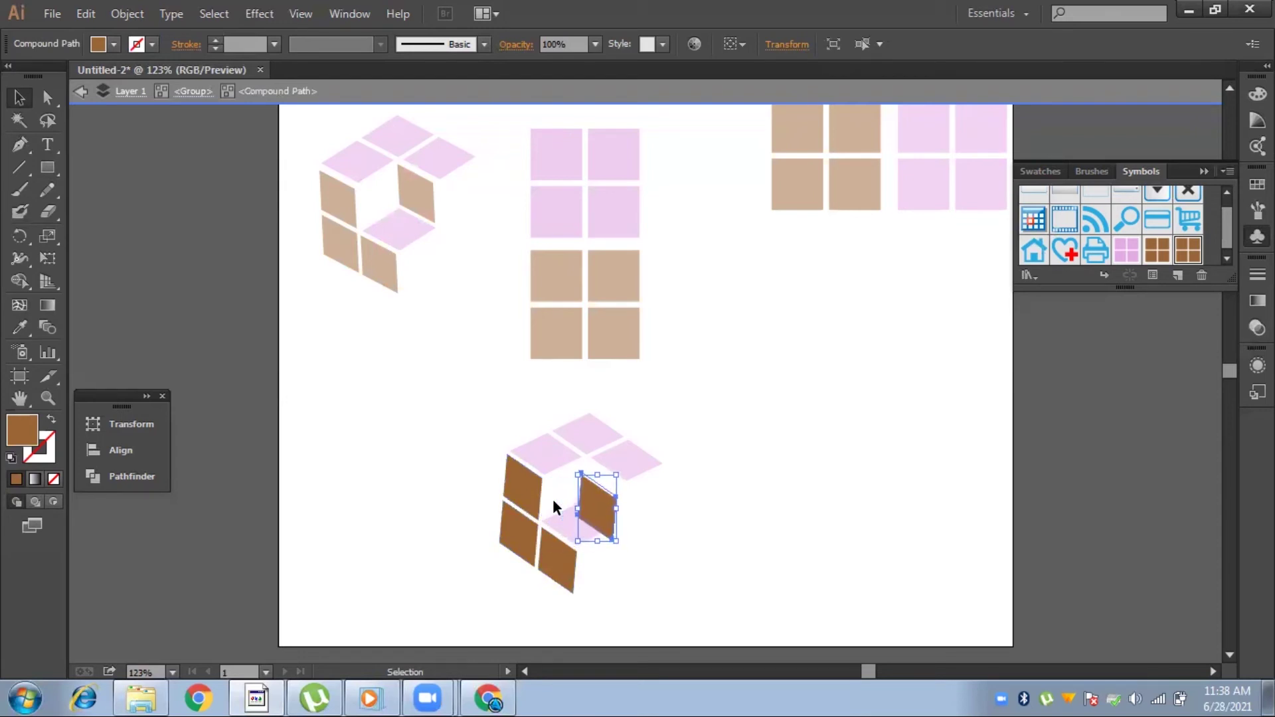
{"action": "key", "text": "Up"}
{"action": "key", "text": "Up"}
{"action": "key", "text": "Up"}
{"action": "key", "text": "Up"}
{"action": "key", "text": "Up"}
{"action": "key", "text": "Up"}
{"action": "key", "text": "Up"}
{"action": "key", "text": "Up"}
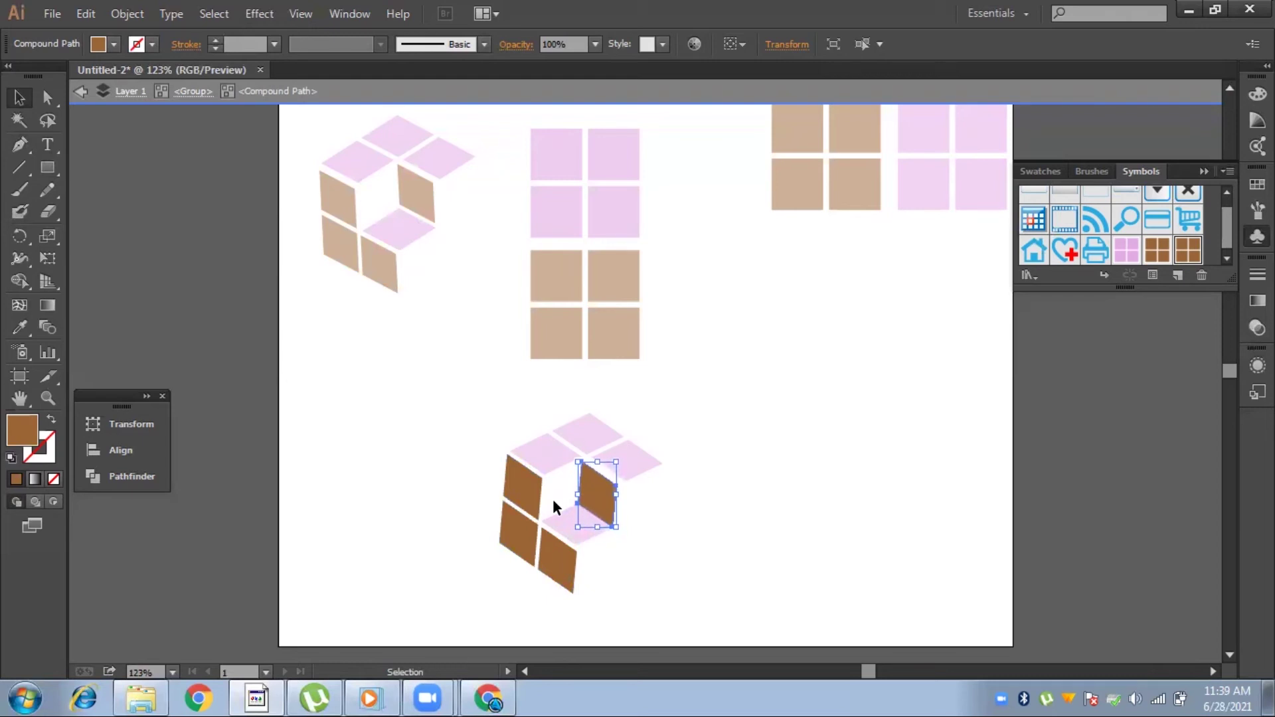
- Fine-tune the inner brown tile slightly right and up beneath the rightmost pink tile, and exit isolation mode
{"action": "key", "text": "Right"}
{"action": "key", "text": "Right"}
{"action": "key", "text": "Right"}
{"action": "key", "text": "Up"}
{"action": "key", "text": "Up"}
{"action": "key", "text": "Right"}
{"action": "key", "text": "Right"}
{"action": "key", "text": "Right"}
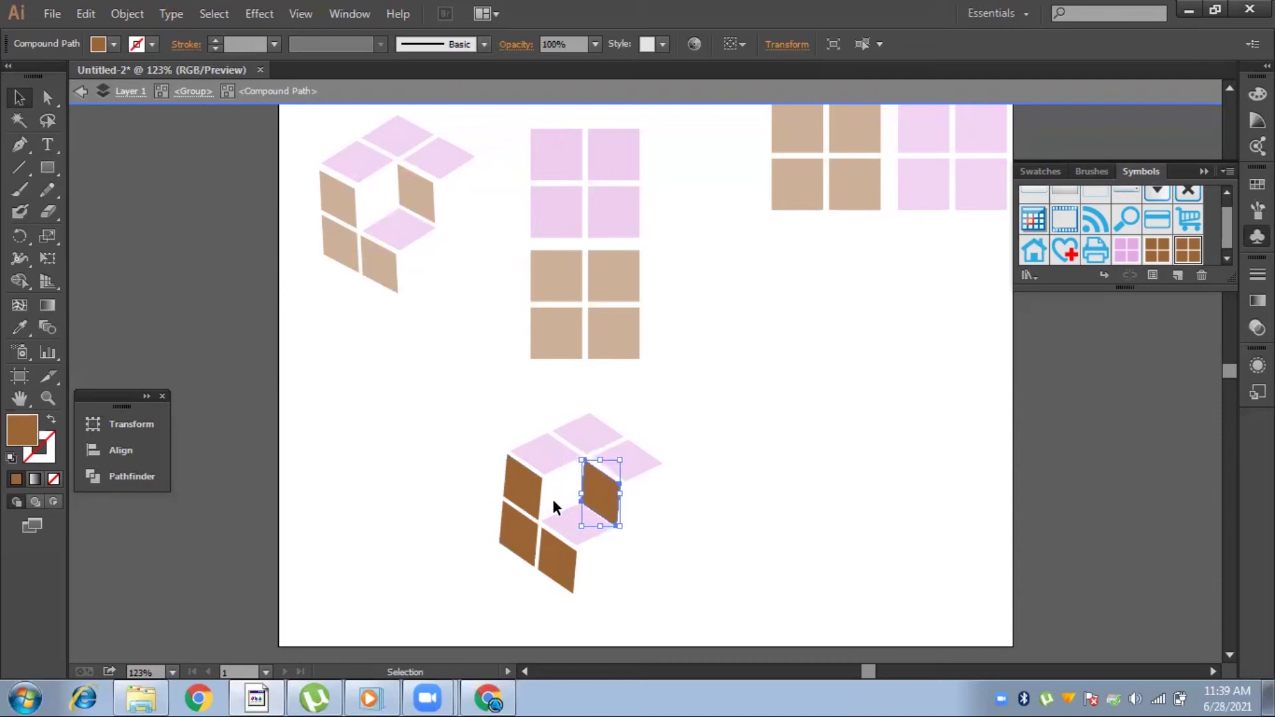
{"action": "key", "text": "Up"}
{"action": "key", "text": "Up"}
{"action": "key", "text": "Up"}
{"action": "key", "text": "Up"}
{"action": "key", "text": "Up"}
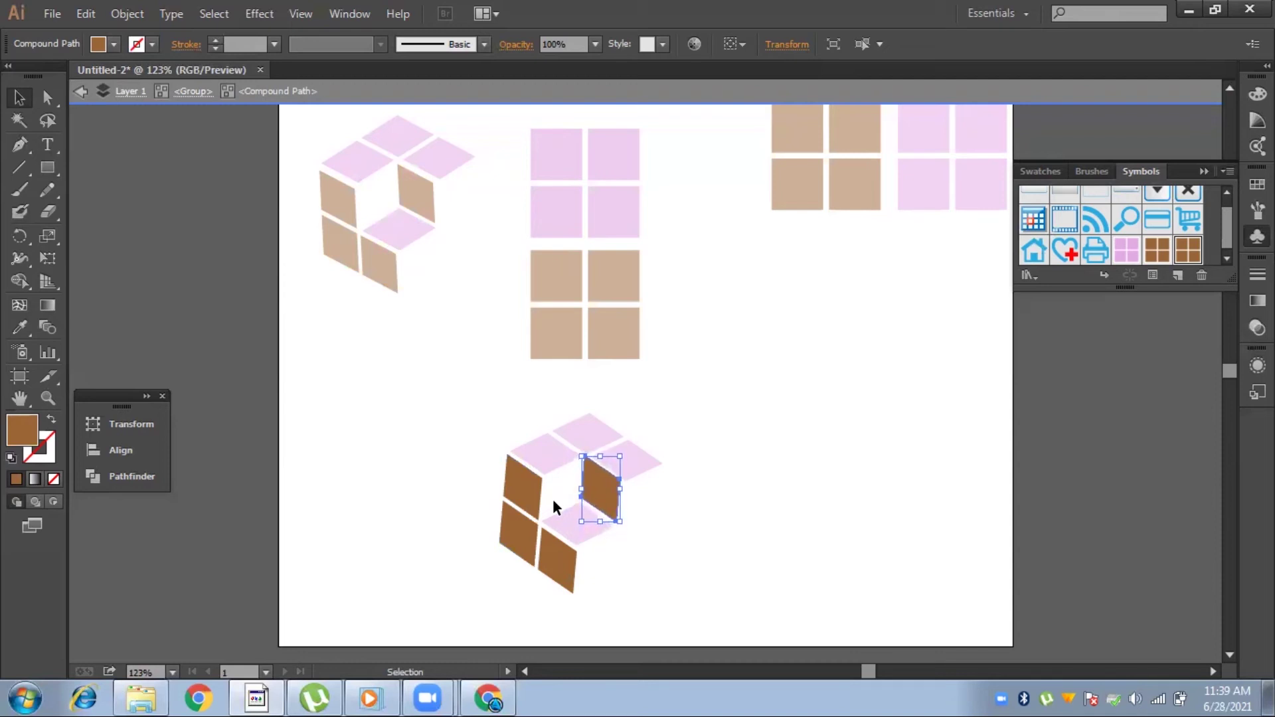
{"action": "key", "text": "Down"}
{"action": "key", "text": "Down"}
{"action": "key", "text": "Down"}
{"action": "key", "text": "Down"}
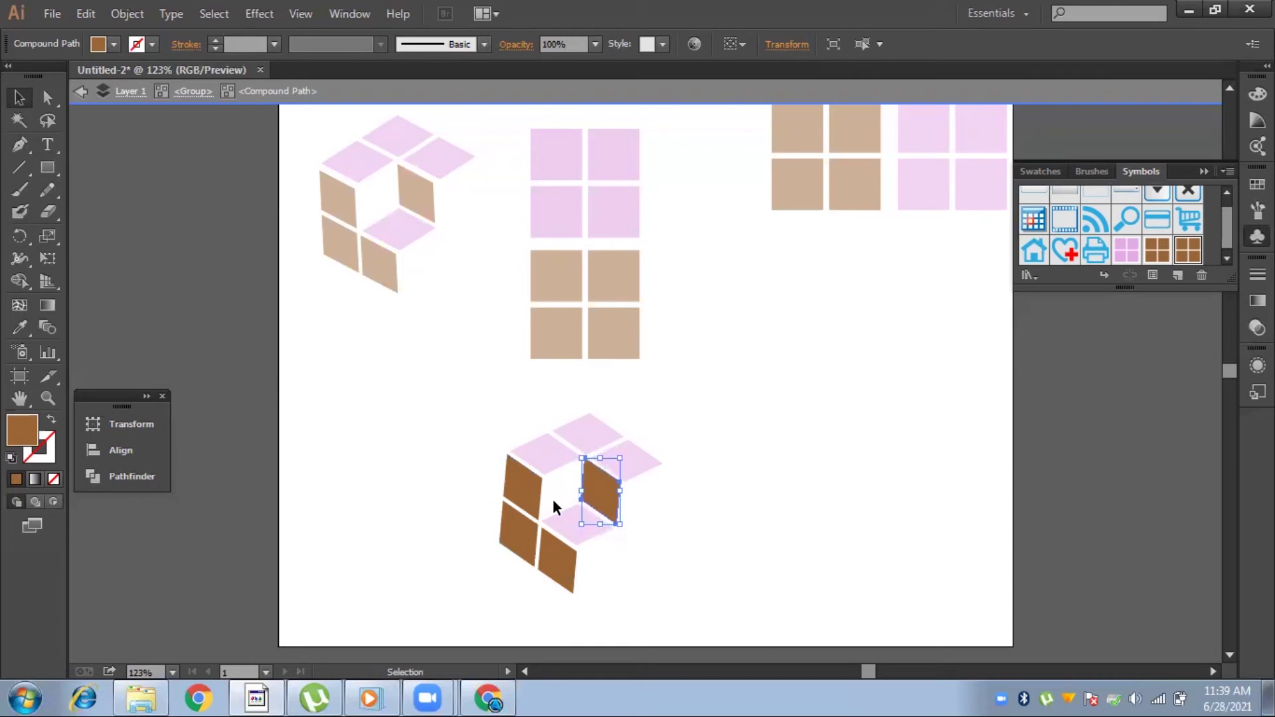
{"action": "left_click", "coordinate": [80, 92]}
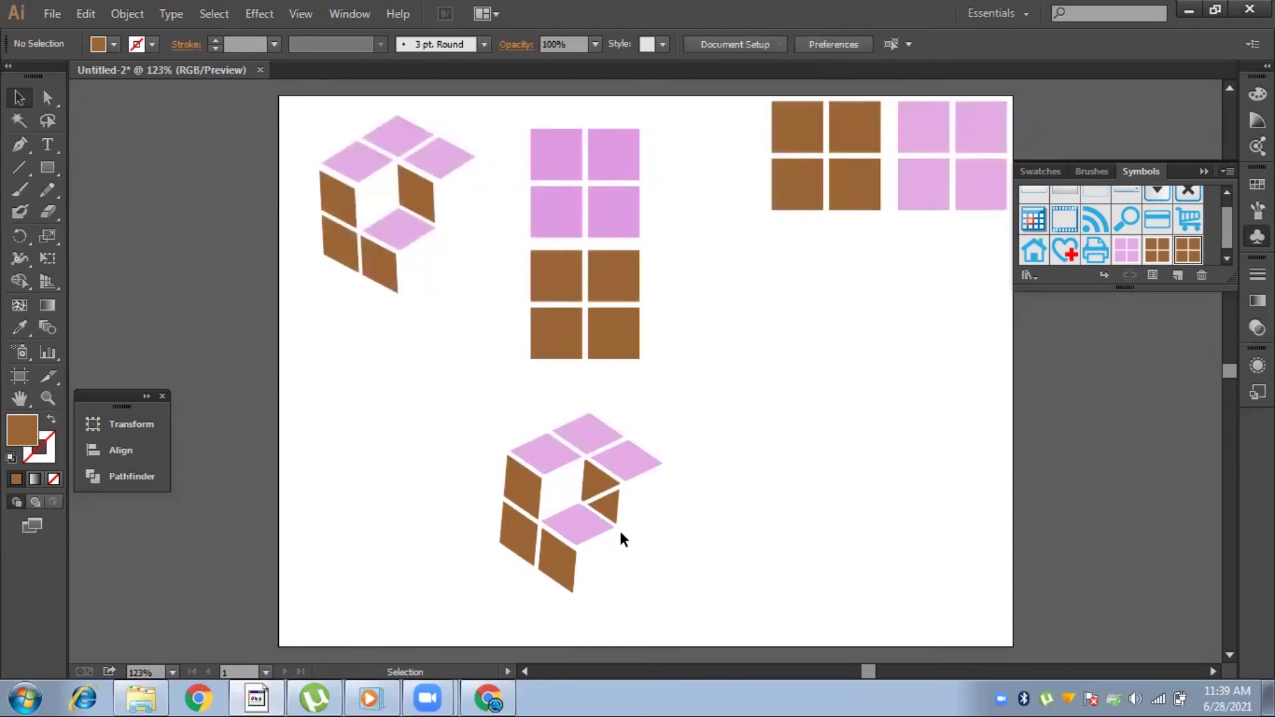
- Move the whole new cube directly below the original cube design, beside the brown tile grid
{"action": "left_click_drag", "start_coordinate": [770, 447], "coordinate": [484, 545]}
{"action": "left_click_drag", "start_coordinate": [596, 512], "coordinate": [442, 413]}
{"action": "left_click", "coordinate": [472, 482]}
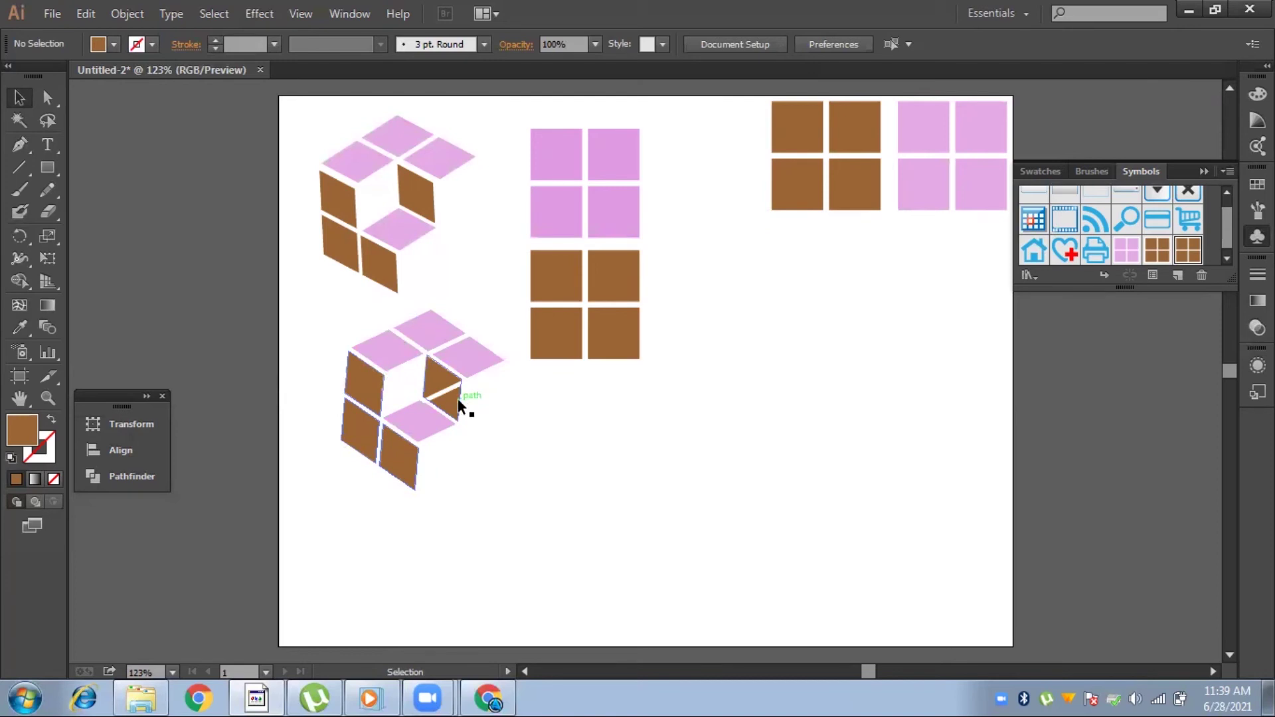
- Bring the new cube's pink tile group to the front
{"action": "left_click", "coordinate": [400, 388]}
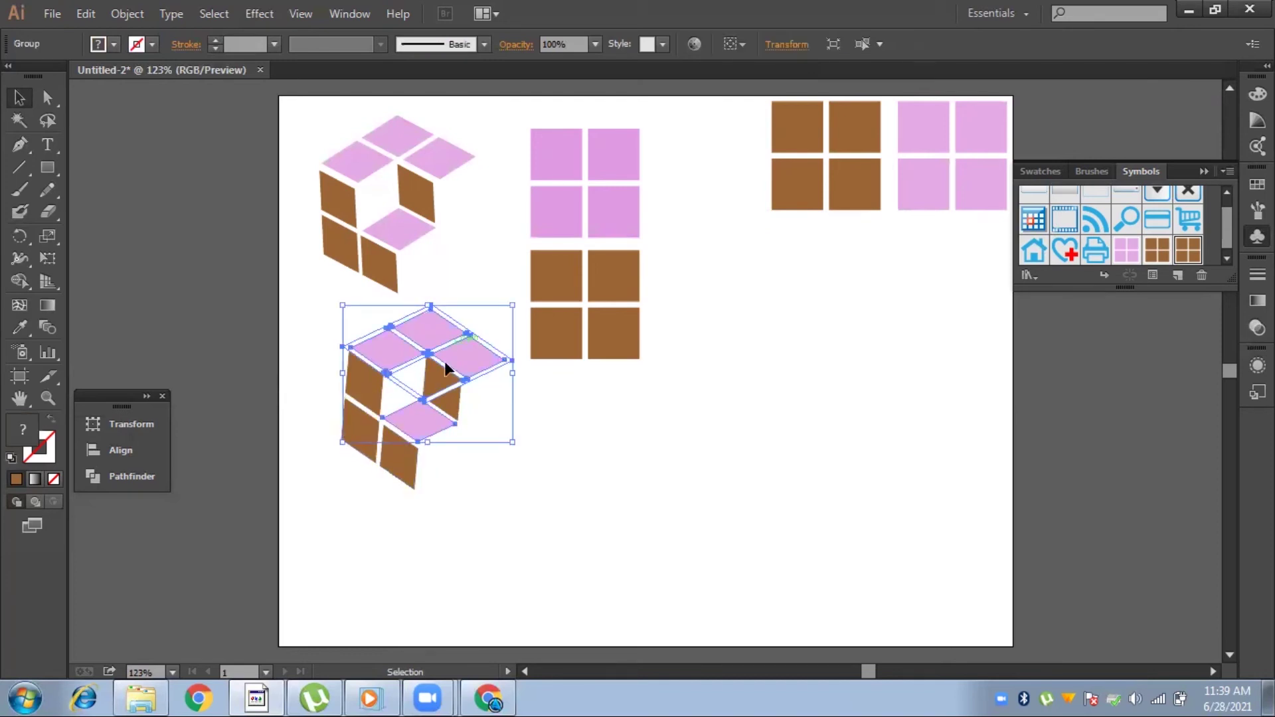
{"action": "left_click", "coordinate": [584, 485]}
{"action": "left_click", "coordinate": [447, 353]}
{"action": "right_click", "coordinate": [468, 393]}
{"action": "mouse_move", "coordinate": [591, 550]}
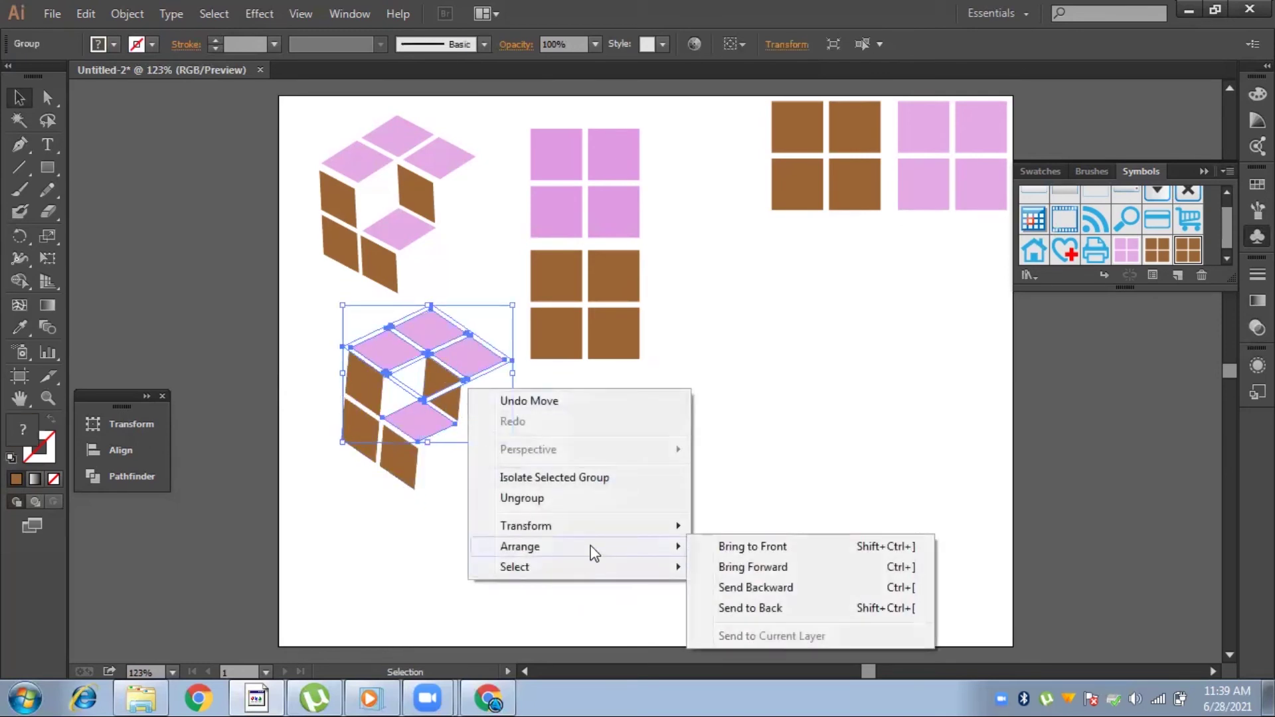
{"action": "left_click", "coordinate": [790, 547]}
{"action": "left_click", "coordinate": [950, 348]}
- Try sending the pink tile group to the back, and undo the change
{"action": "left_click", "coordinate": [481, 361]}
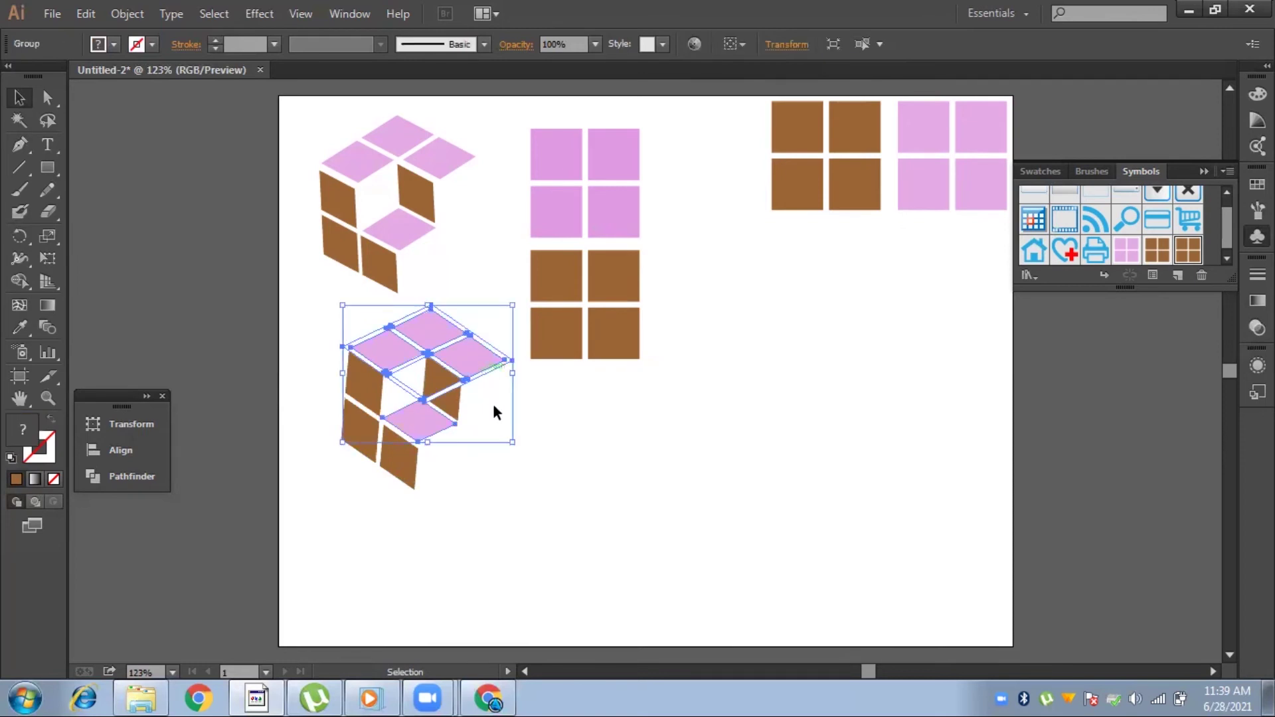
{"action": "right_click", "coordinate": [473, 438]}
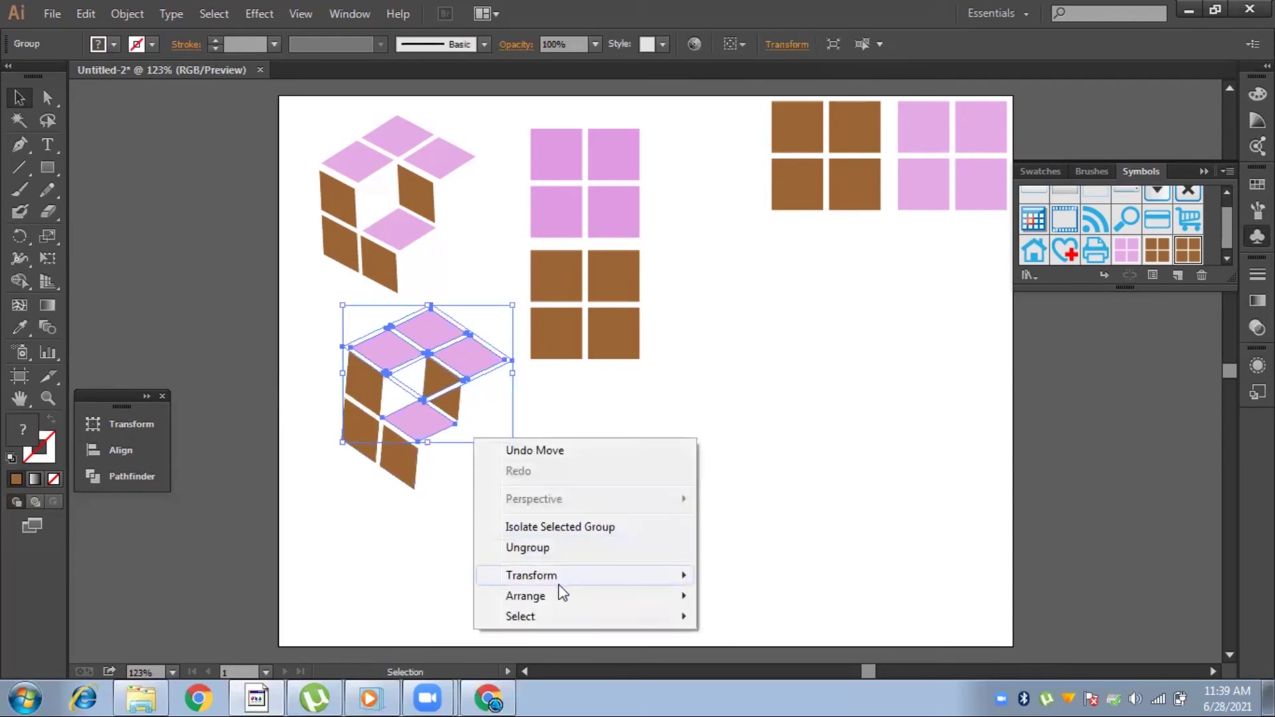
{"action": "mouse_move", "coordinate": [557, 596]}
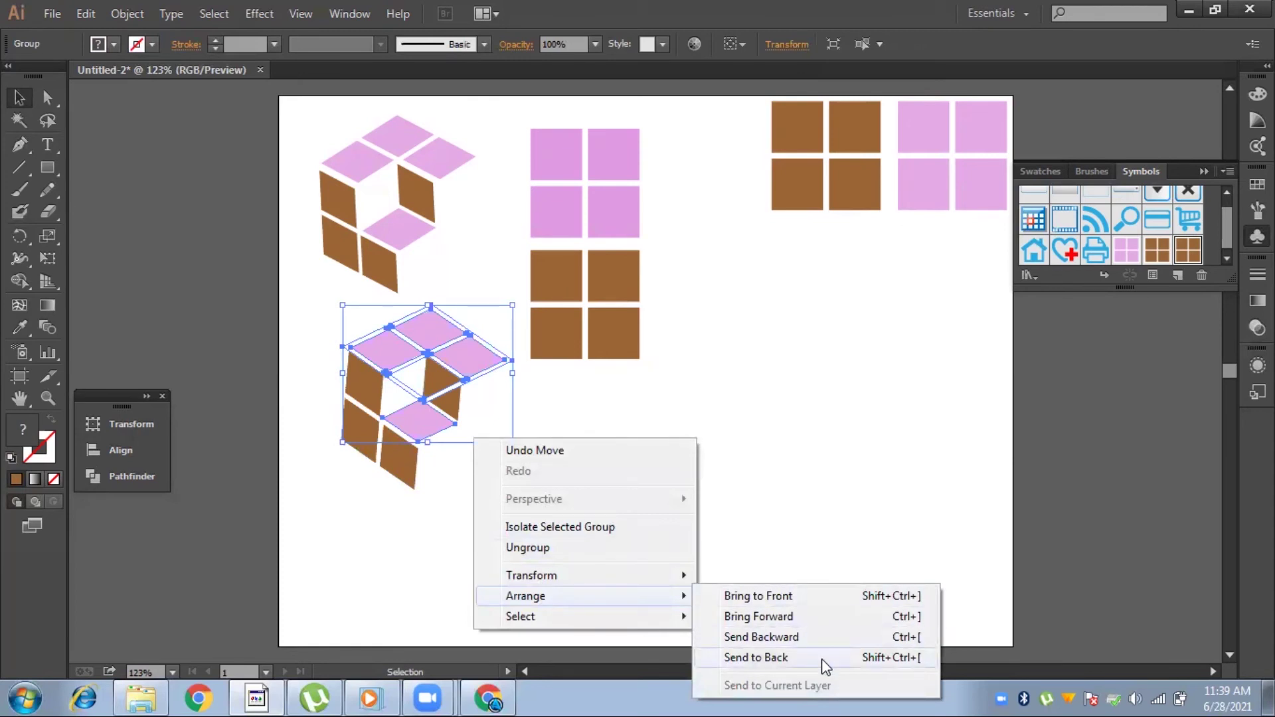
{"action": "left_click", "coordinate": [823, 657]}
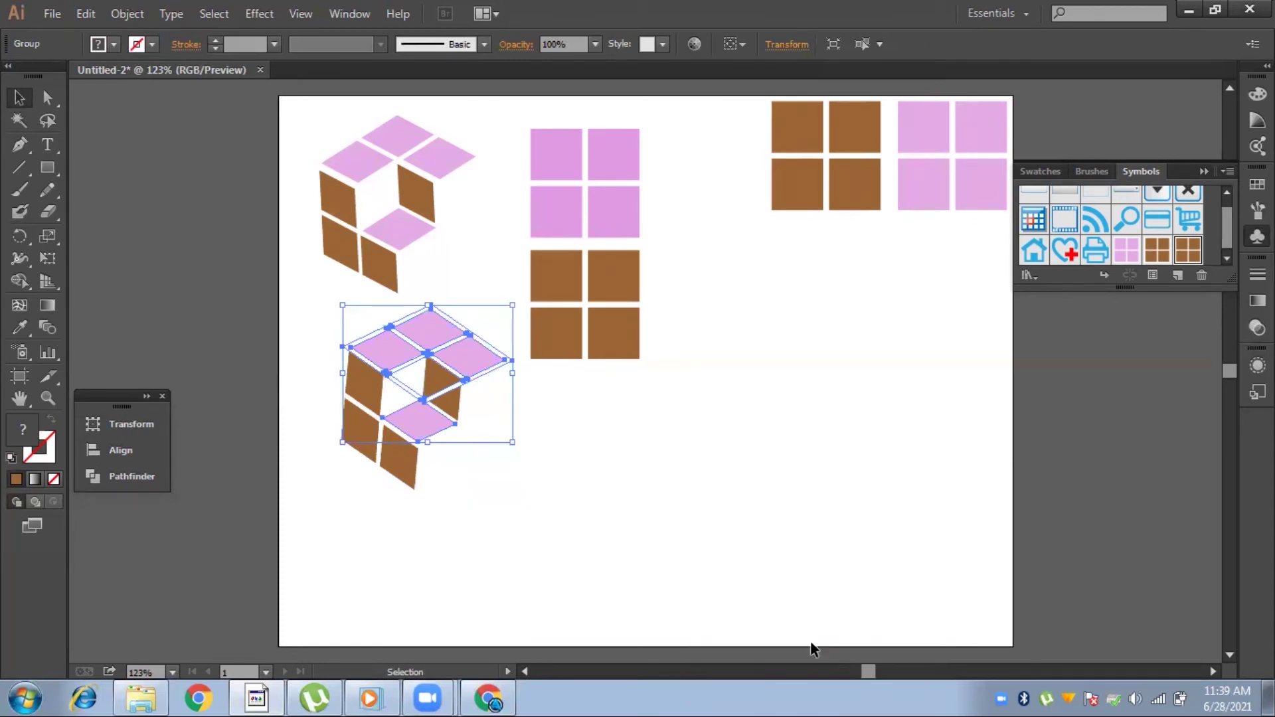
{"action": "left_click", "coordinate": [711, 528]}
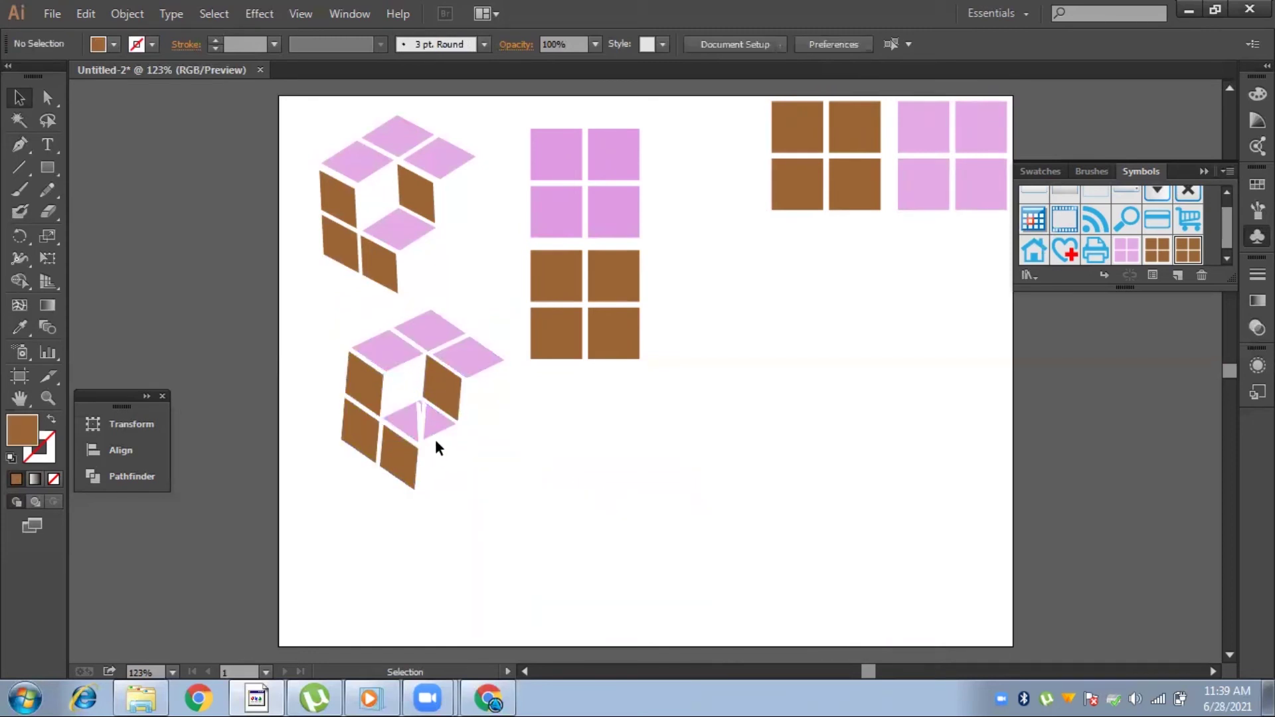
{"action": "key", "text": "ctrl+z"}
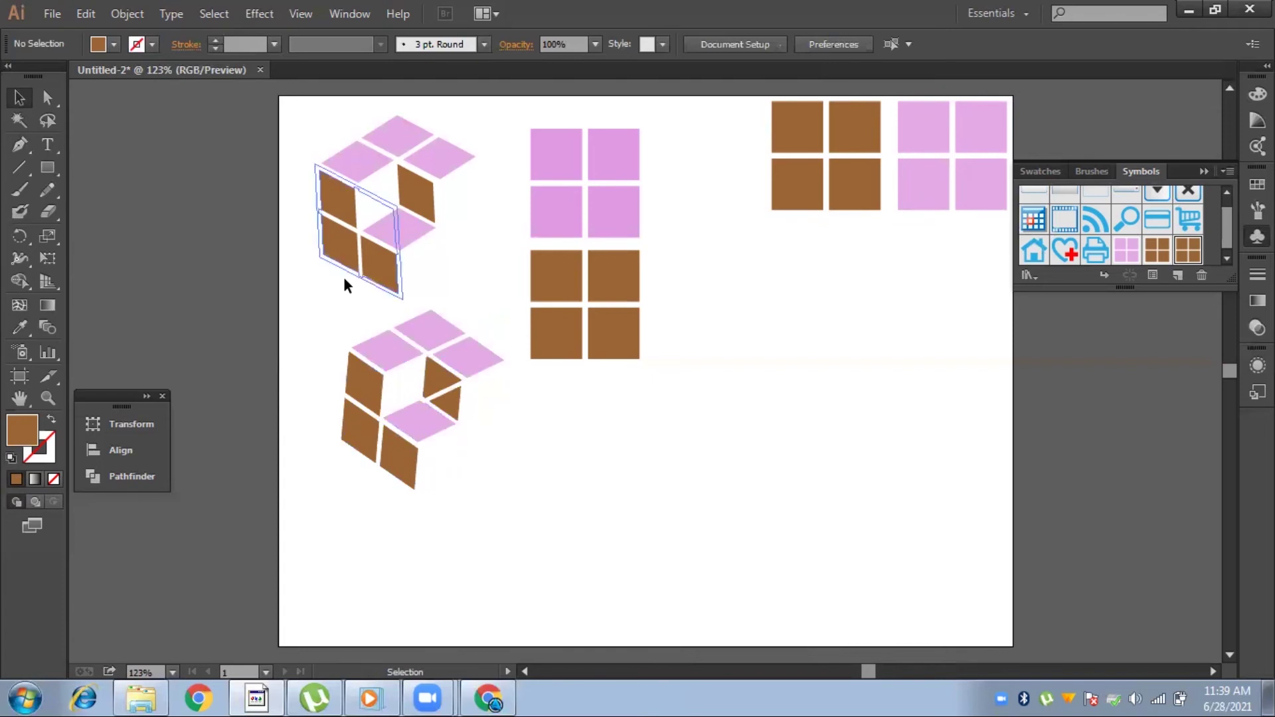
- Send the new cube's pink tile group to the back again and deselect it
{"action": "right_click", "coordinate": [408, 335]}
{"action": "left_click", "coordinate": [933, 554]}
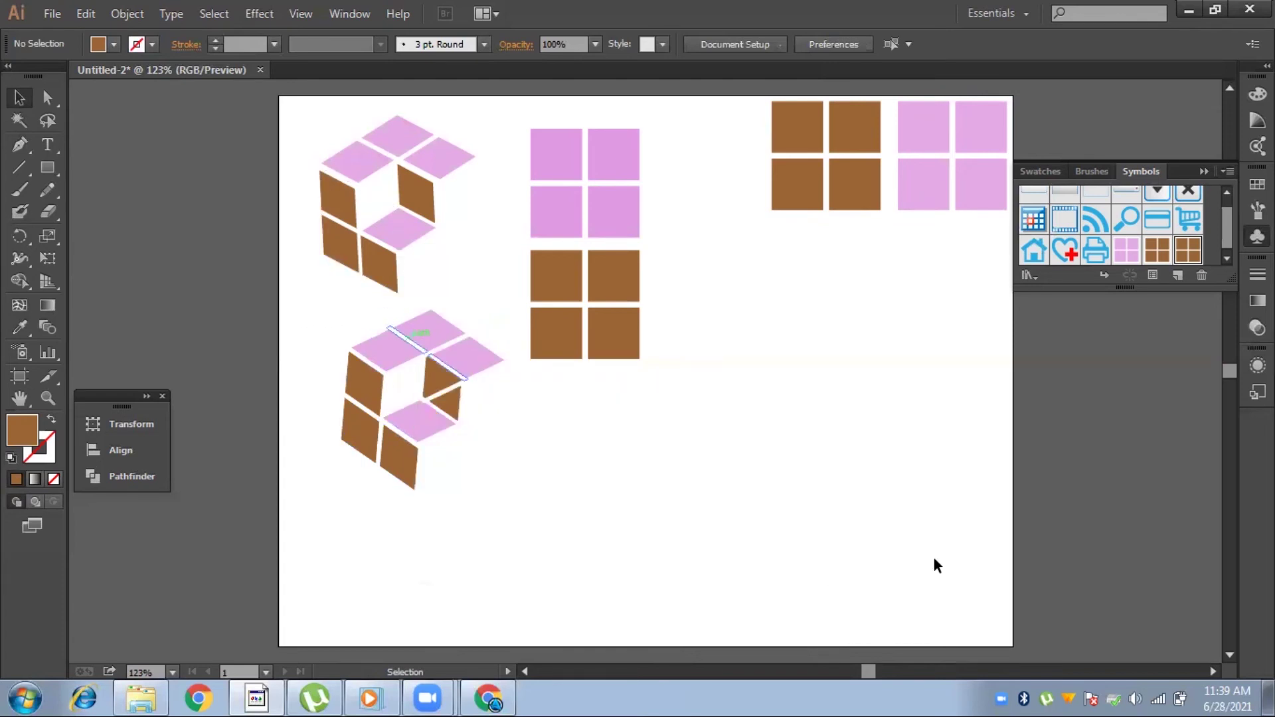
{"action": "left_click", "coordinate": [439, 393]}
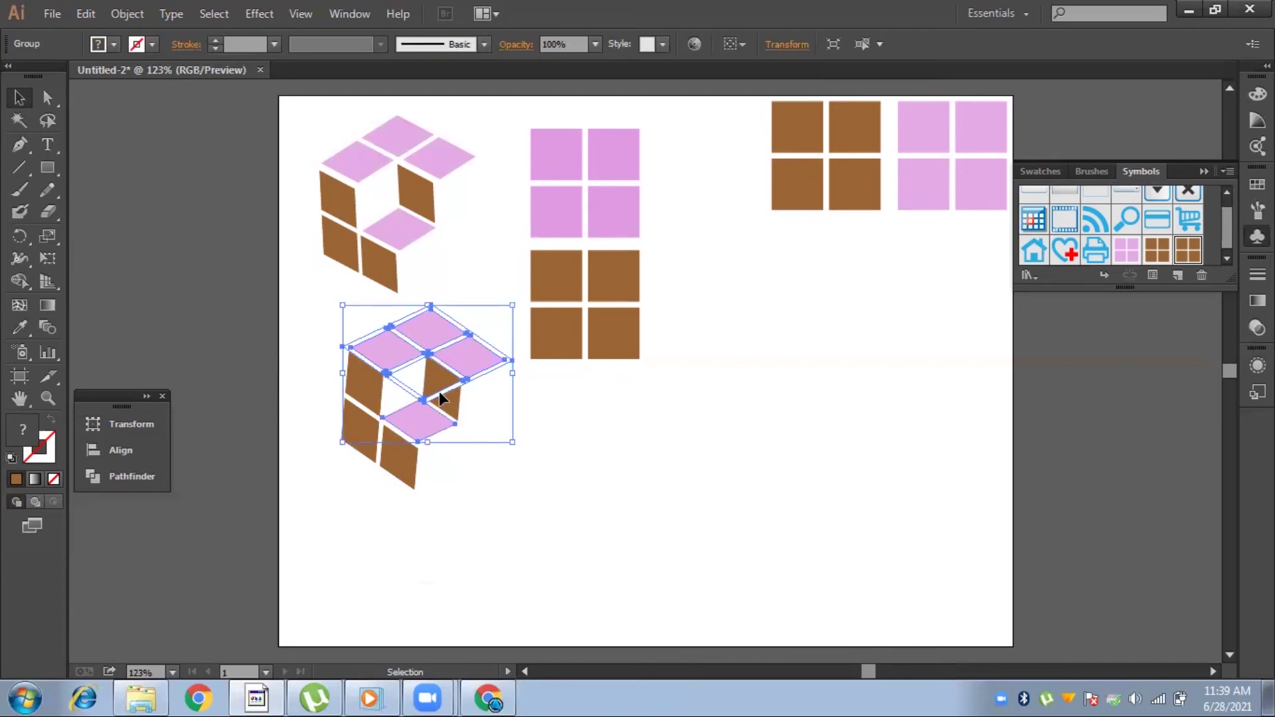
{"action": "right_click", "coordinate": [439, 392]}
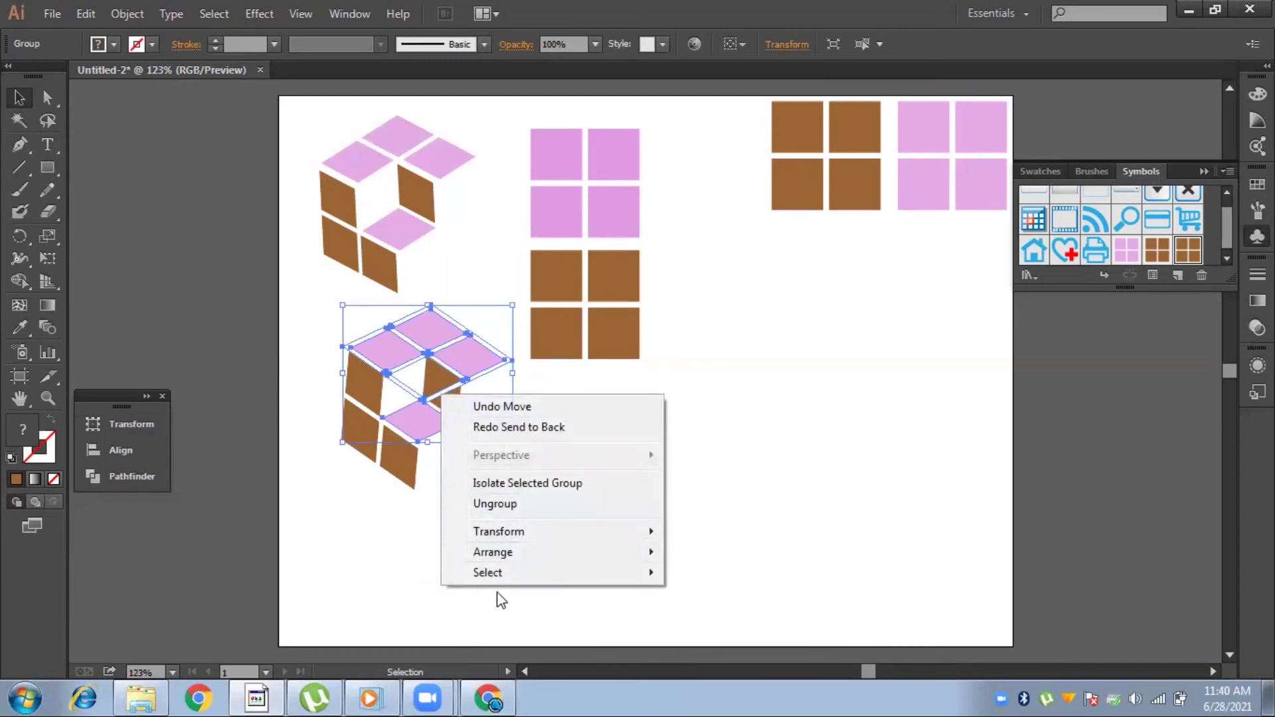
{"action": "mouse_move", "coordinate": [536, 555]}
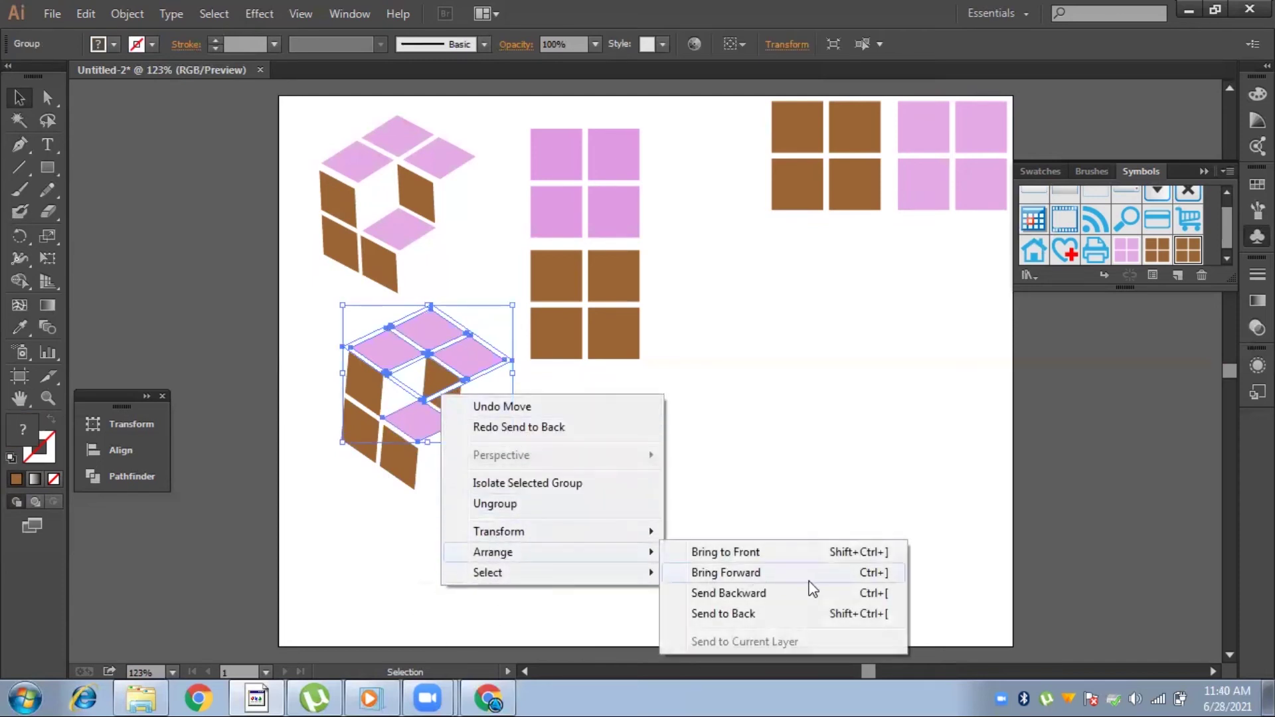
{"action": "left_click", "coordinate": [775, 619]}
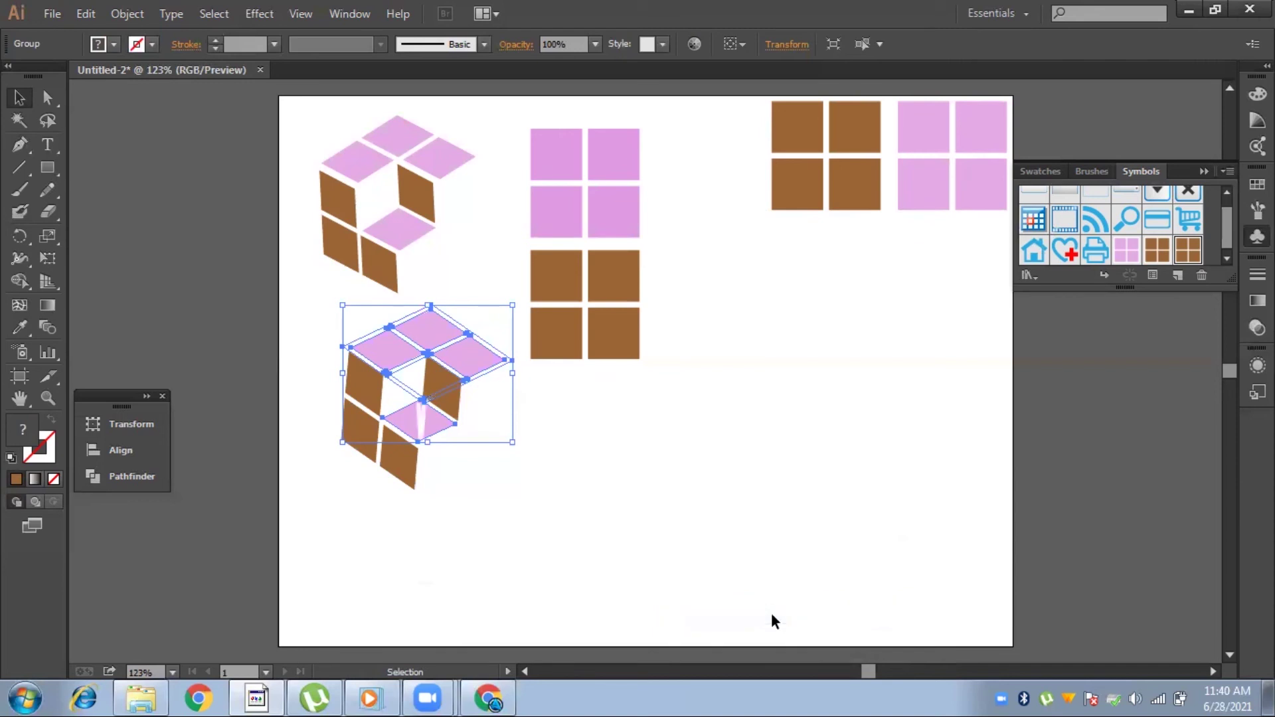
{"action": "right_click", "coordinate": [421, 421]}
{"action": "mouse_move", "coordinate": [591, 576]}
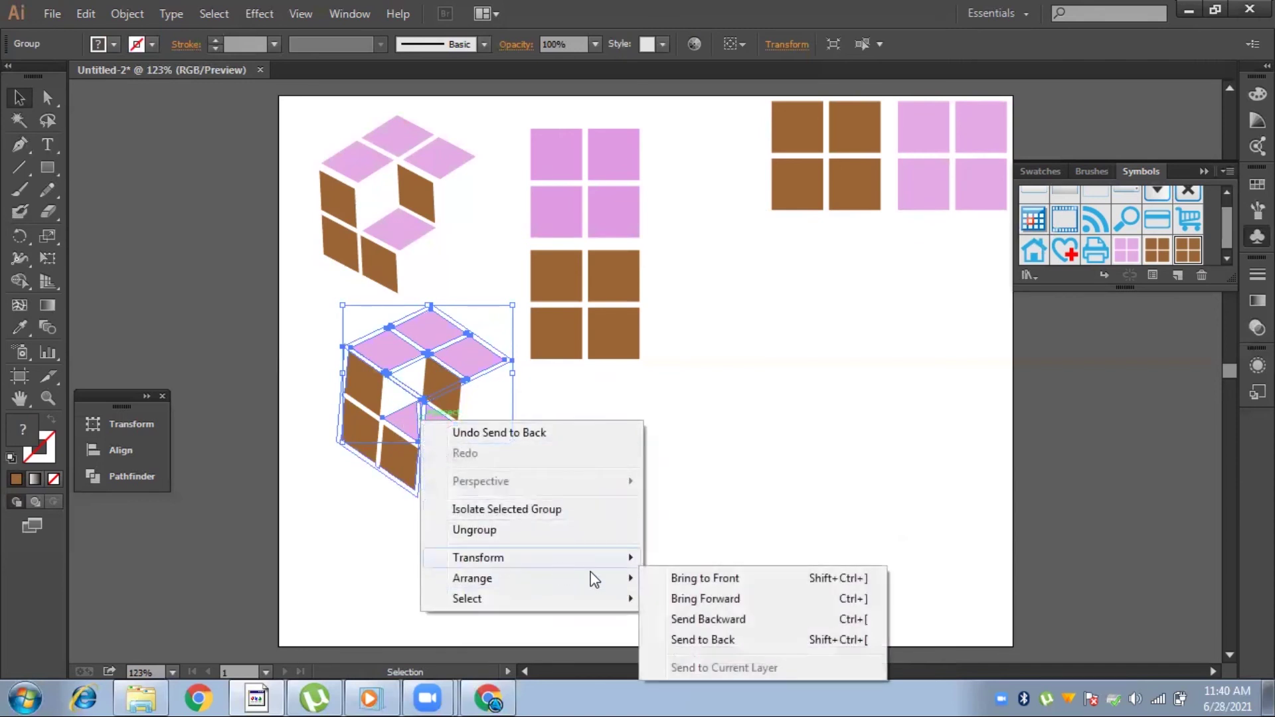
{"action": "left_click", "coordinate": [719, 641]}
{"action": "left_click", "coordinate": [443, 459]}
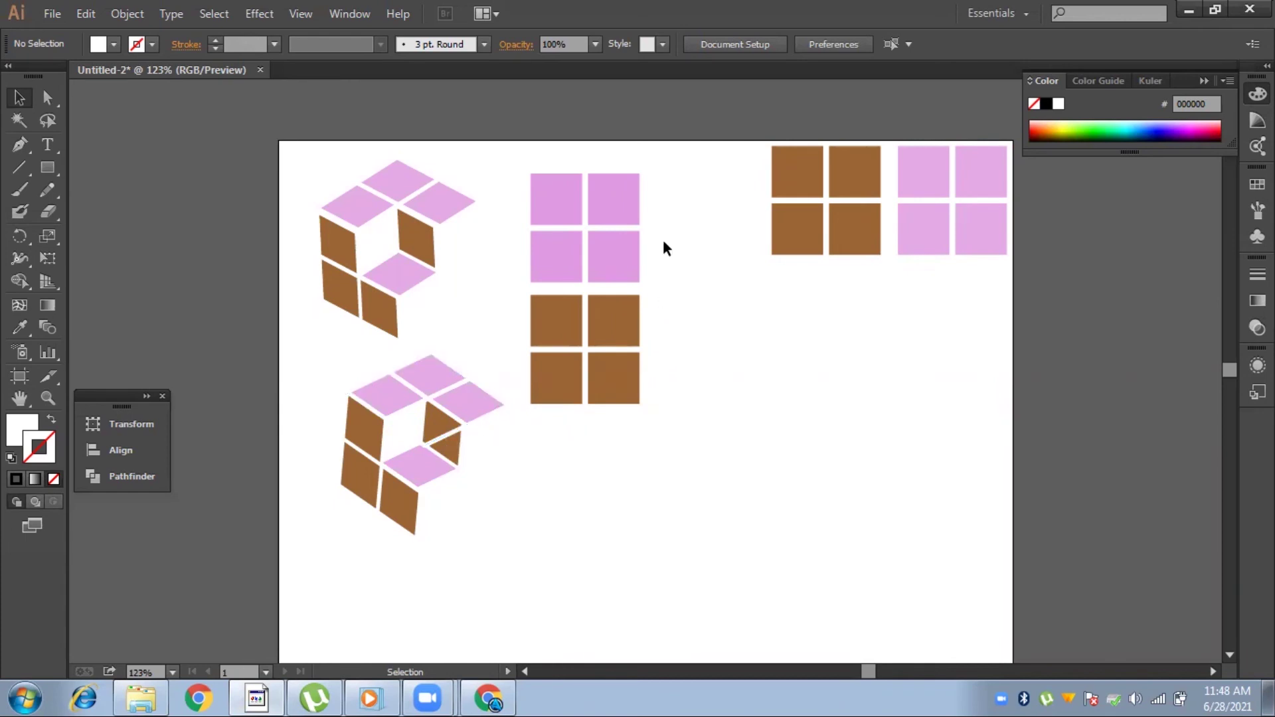
- Bring the new cube's brown tile group in front of the pink tiles and deselect it
{"action": "left_click", "coordinate": [448, 444]}
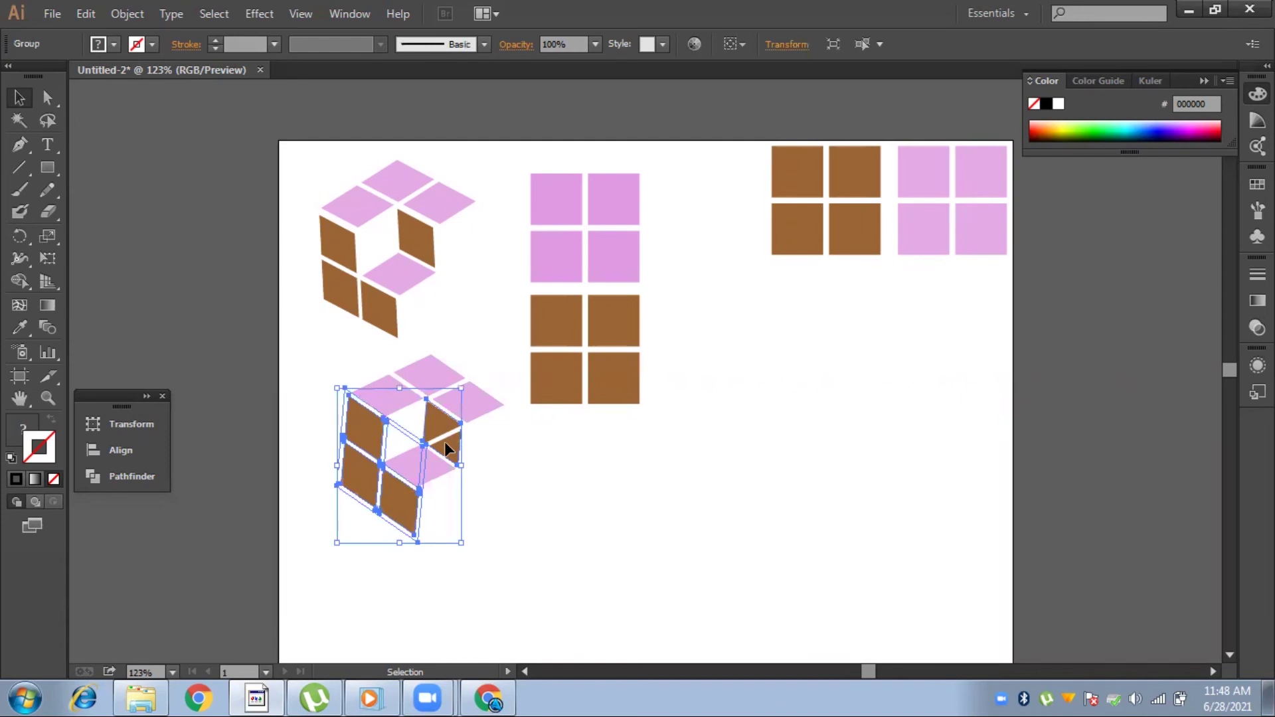
{"action": "right_click", "coordinate": [437, 494]}
{"action": "mouse_move", "coordinate": [538, 460]}
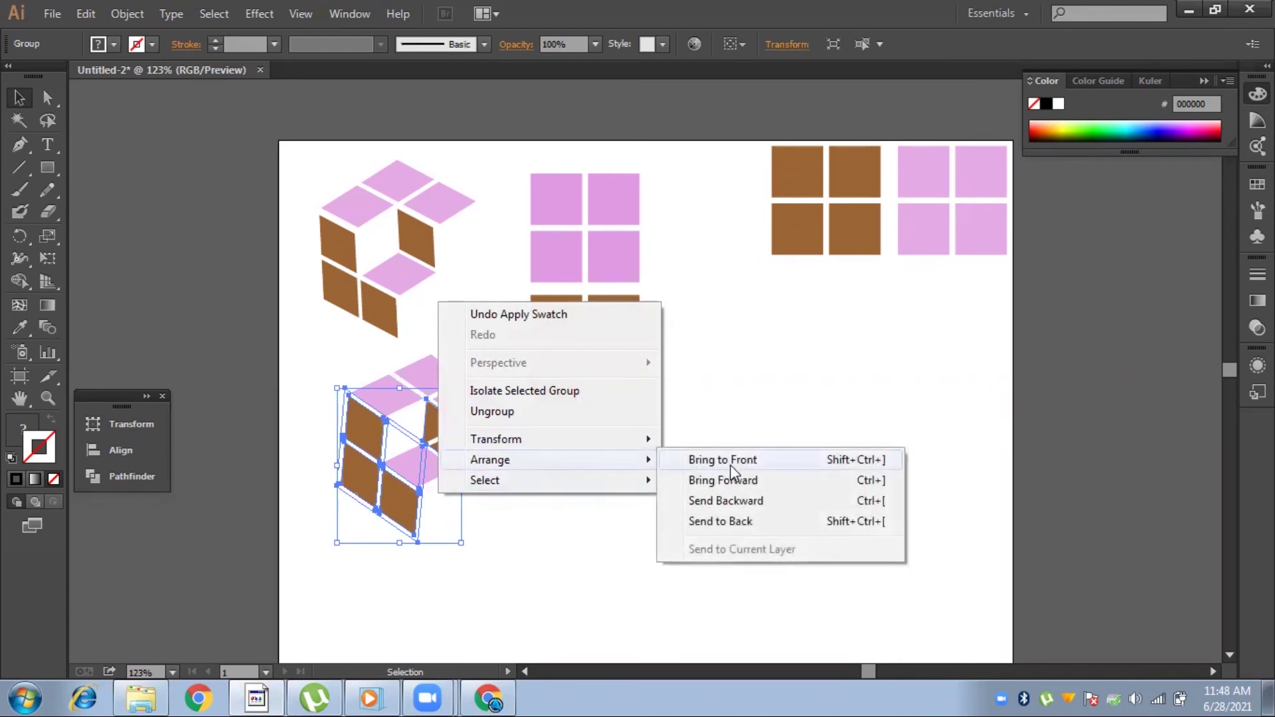
{"action": "left_click", "coordinate": [733, 465]}
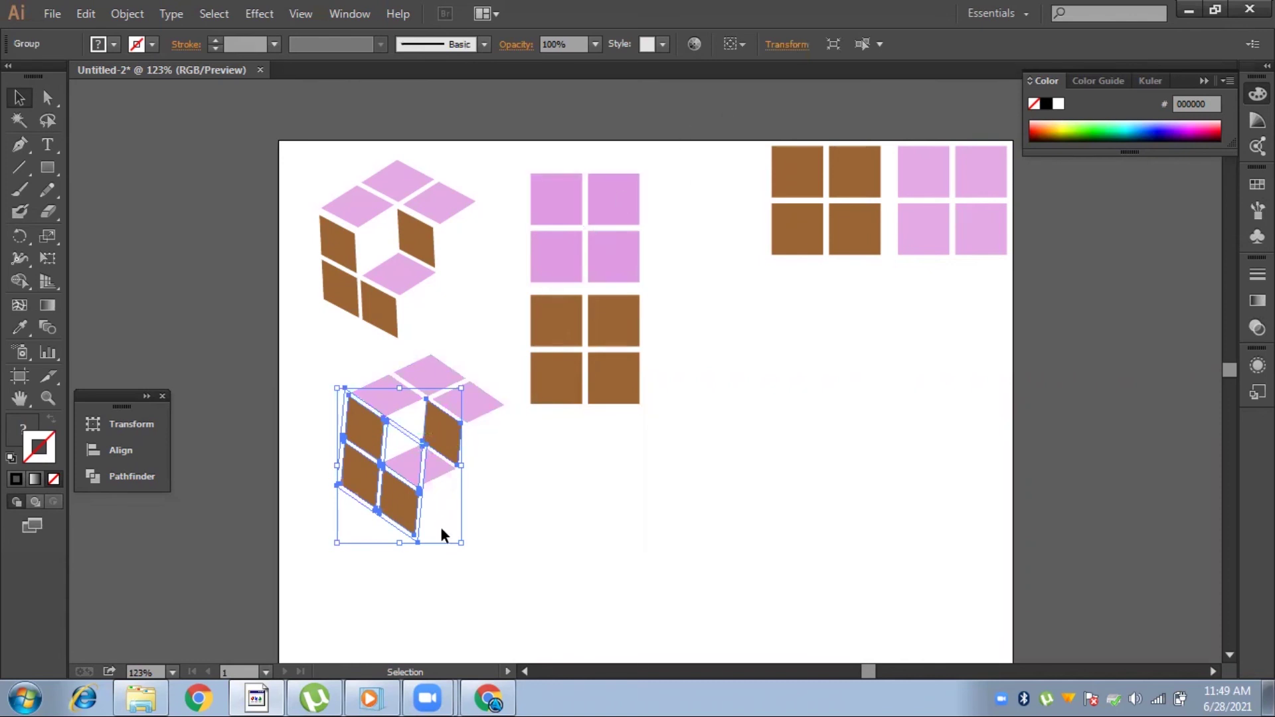
{"action": "left_click", "coordinate": [572, 439]}
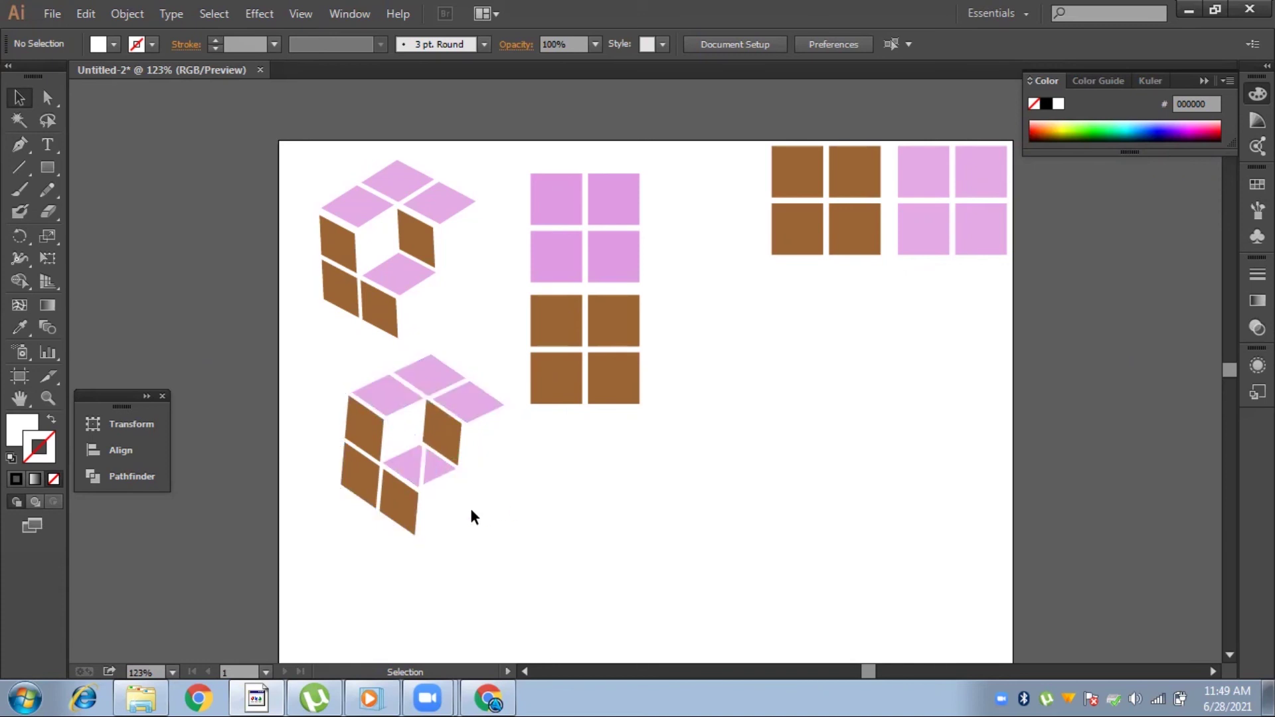
- Try to remove the white fill inside the new cube's isolated brown tile group, and leave isolation mode
{"action": "left_click", "coordinate": [422, 456]}
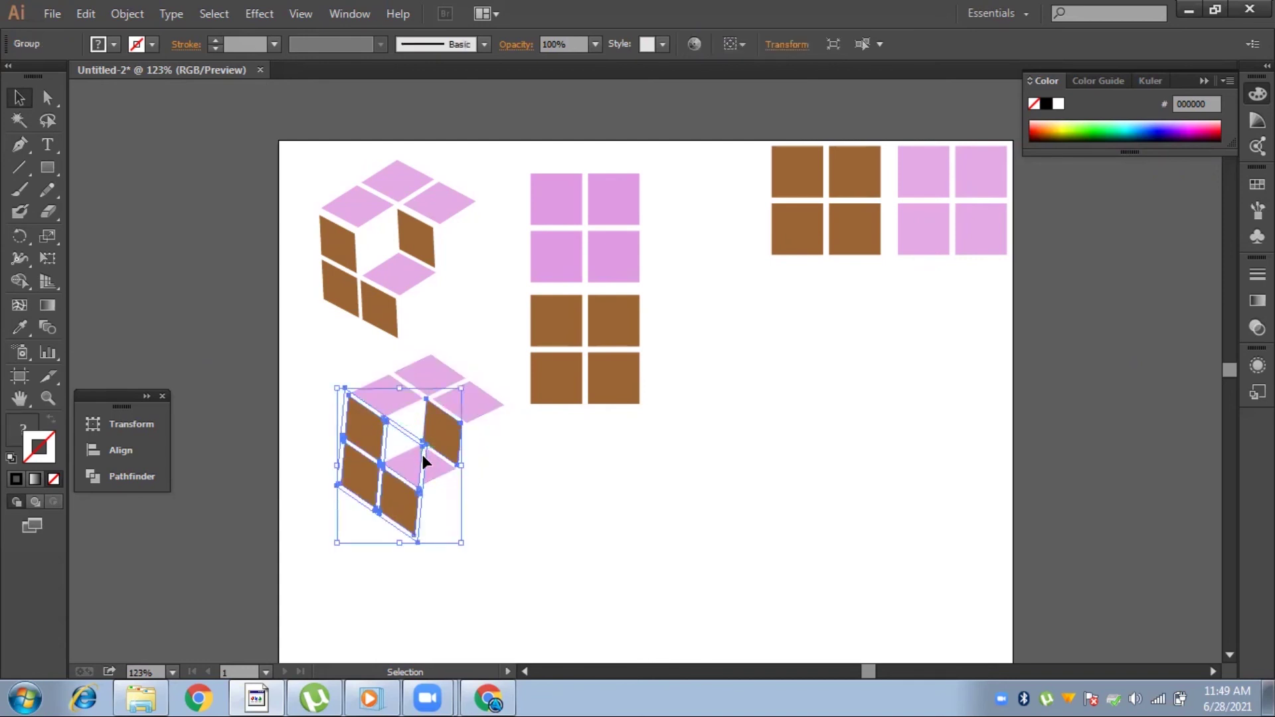
{"action": "double_click", "coordinate": [423, 458]}
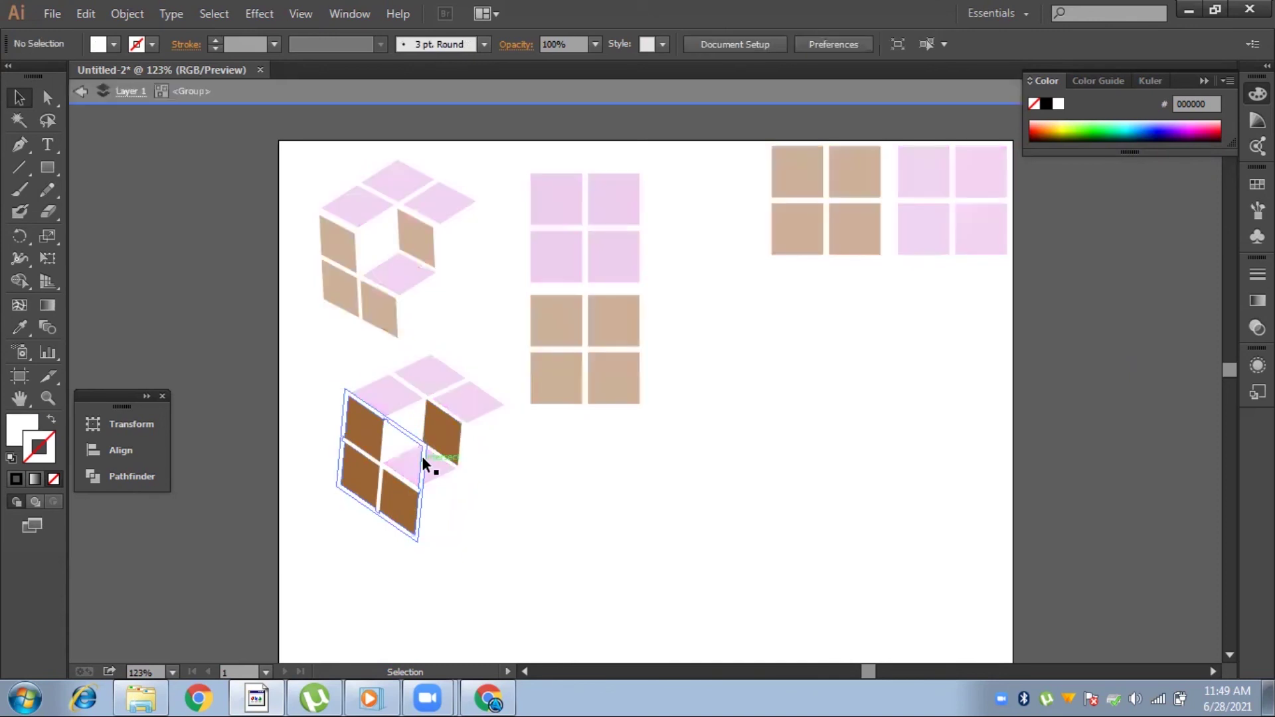
{"action": "left_click", "coordinate": [80, 98]}
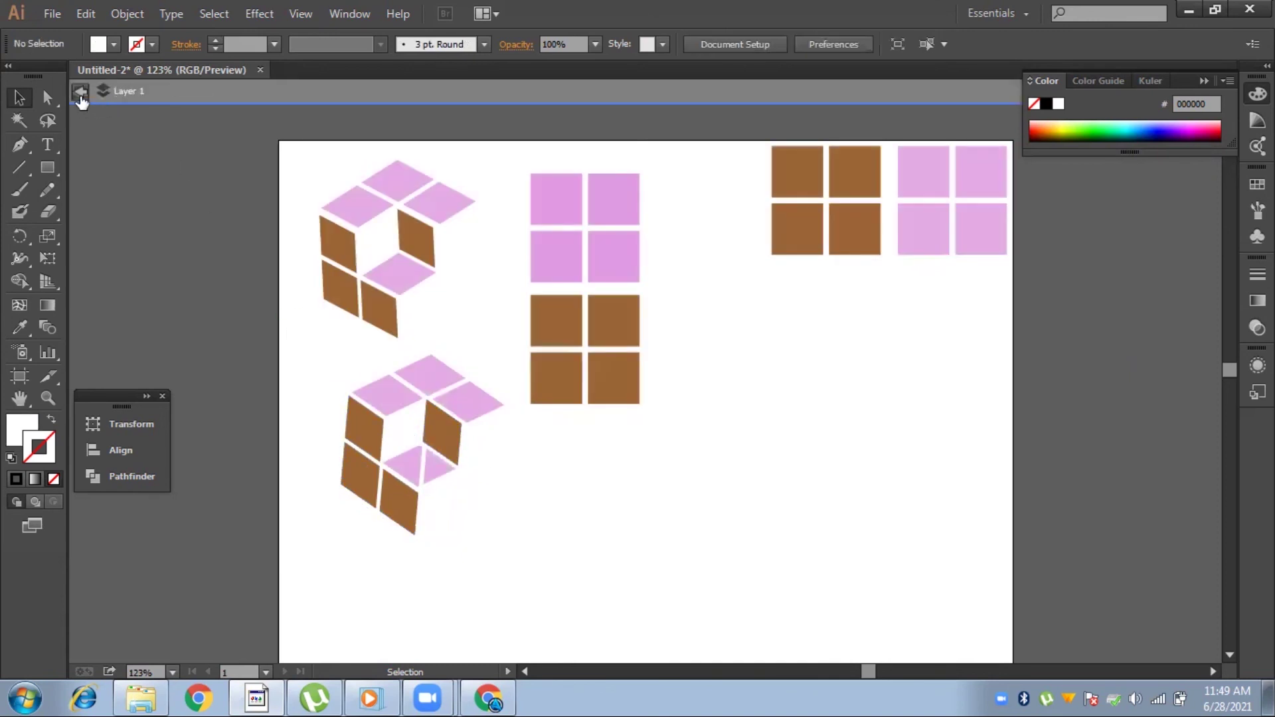
{"action": "double_click", "coordinate": [422, 452]}
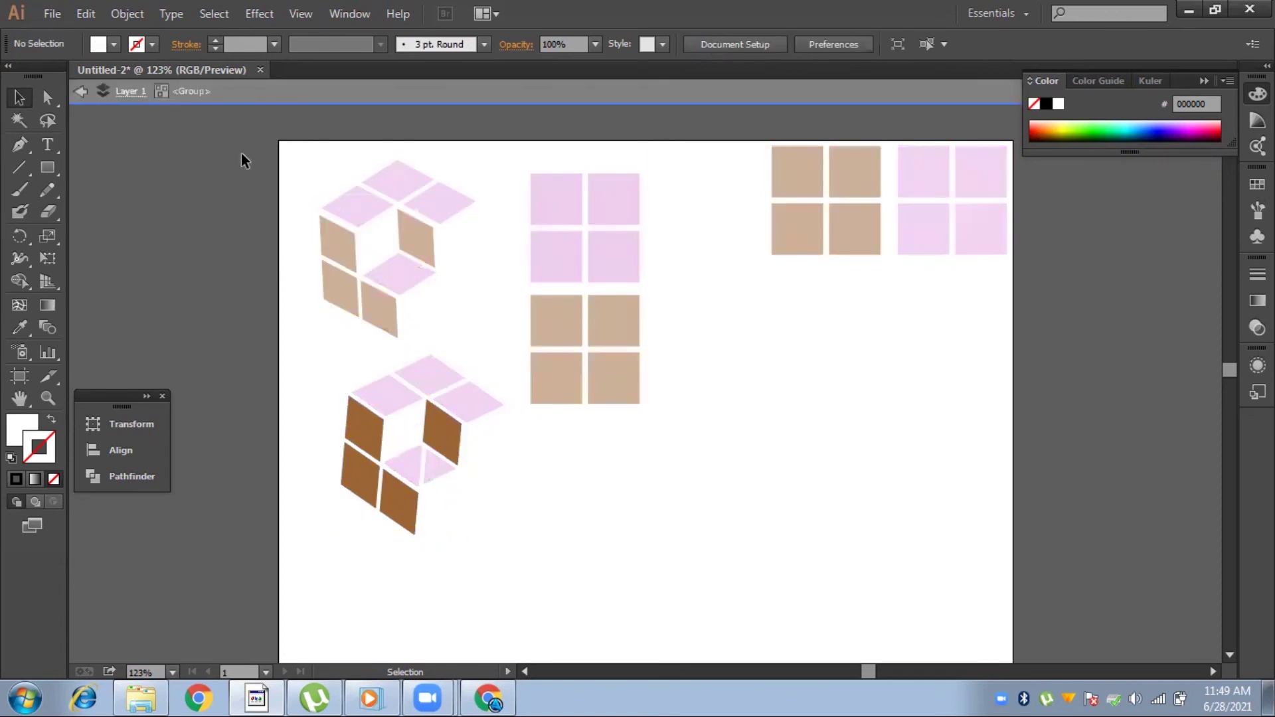
{"action": "left_click", "coordinate": [116, 46]}
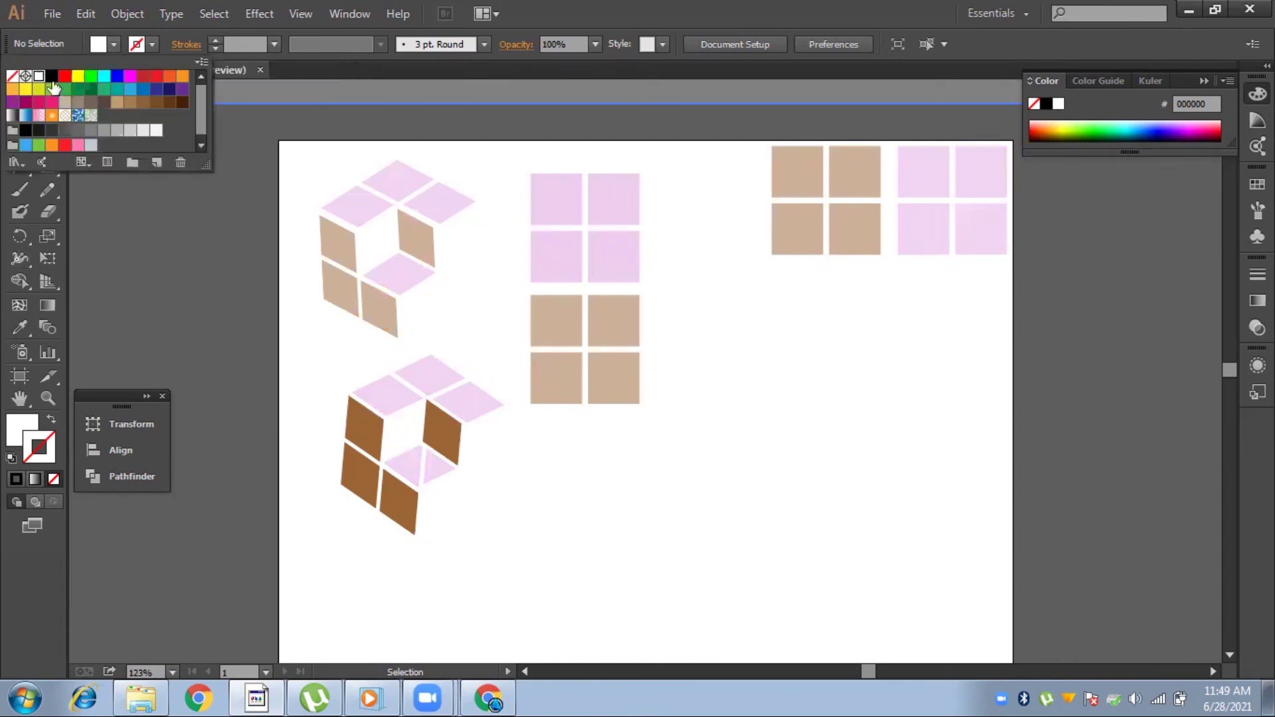
{"action": "left_click", "coordinate": [12, 76]}
{"action": "left_click", "coordinate": [194, 305]}
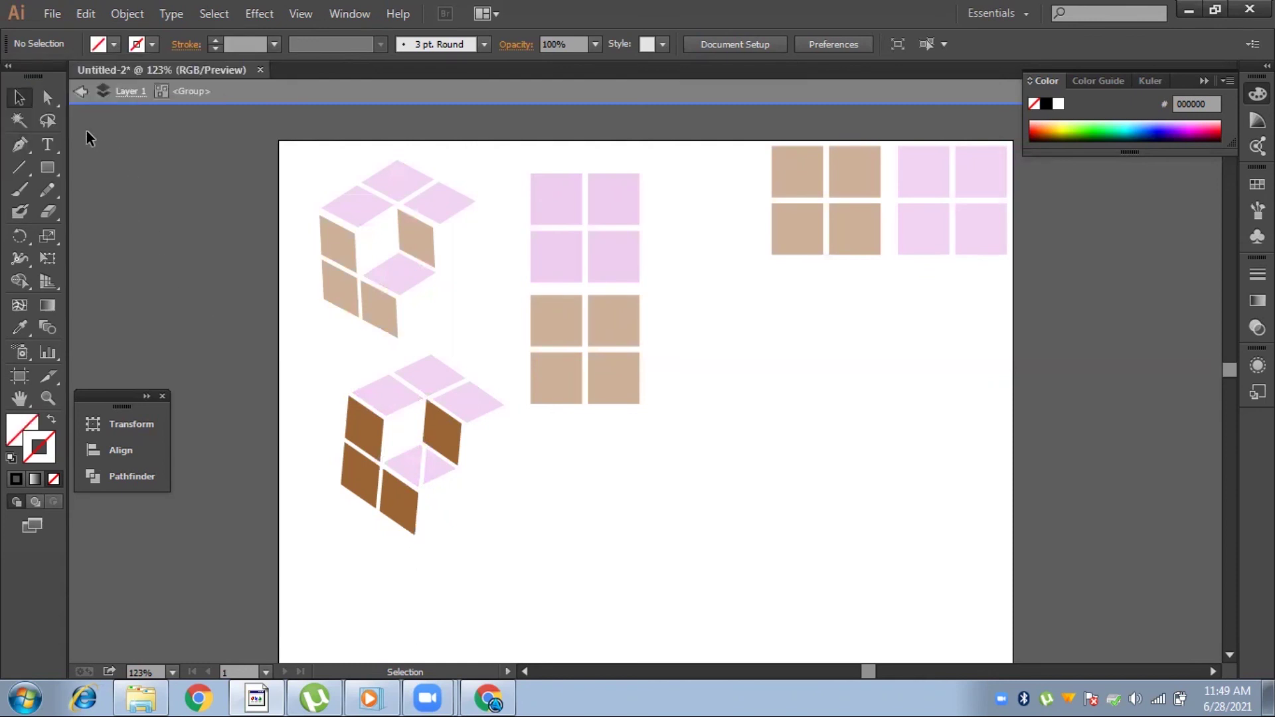
{"action": "left_click", "coordinate": [79, 93]}
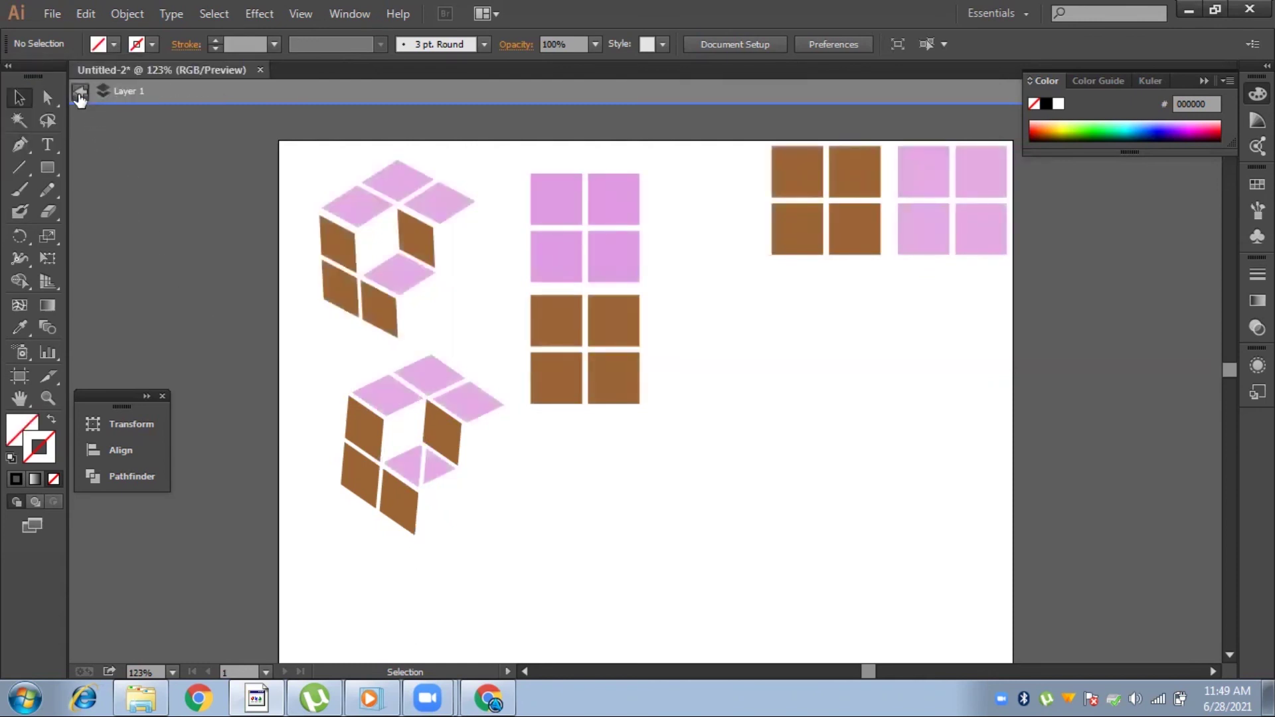
- Isolate the white compound path in the new cube's brown tile group, set its fill to None, and exit isolation mode
{"action": "double_click", "coordinate": [422, 463]}
{"action": "left_click", "coordinate": [421, 461]}
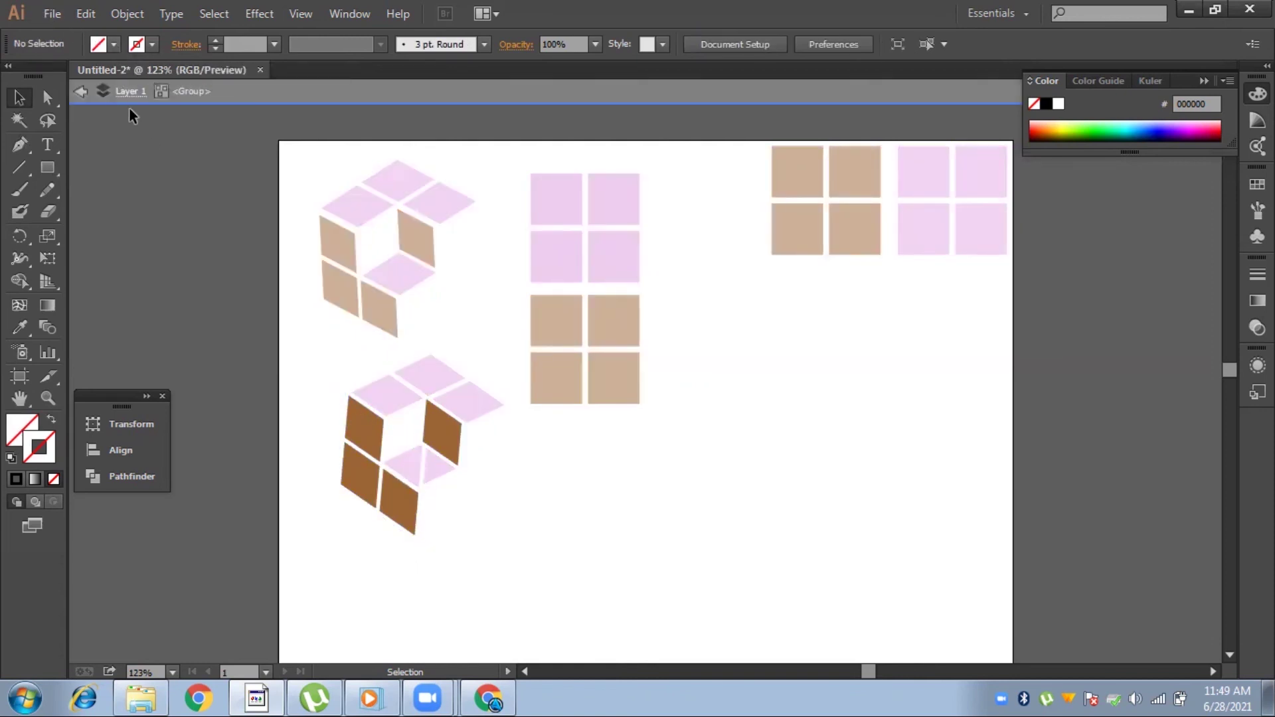
{"action": "double_click", "coordinate": [423, 463]}
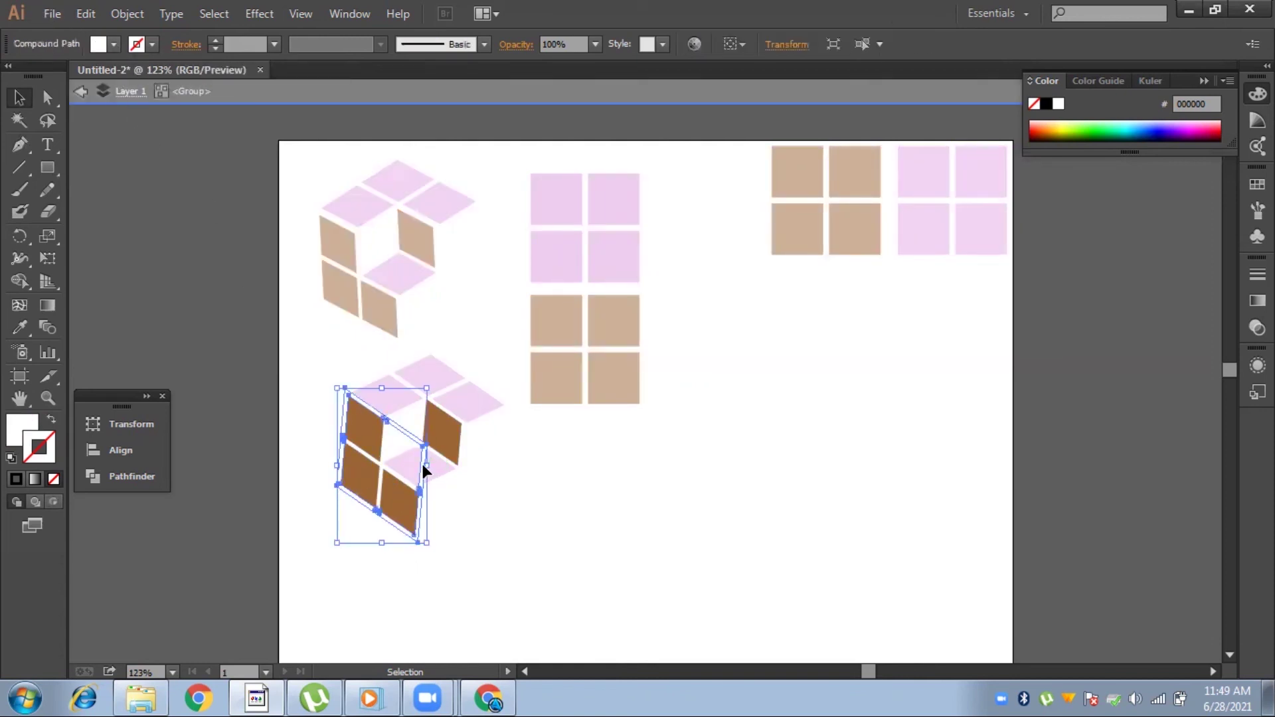
{"action": "left_click", "coordinate": [421, 463]}
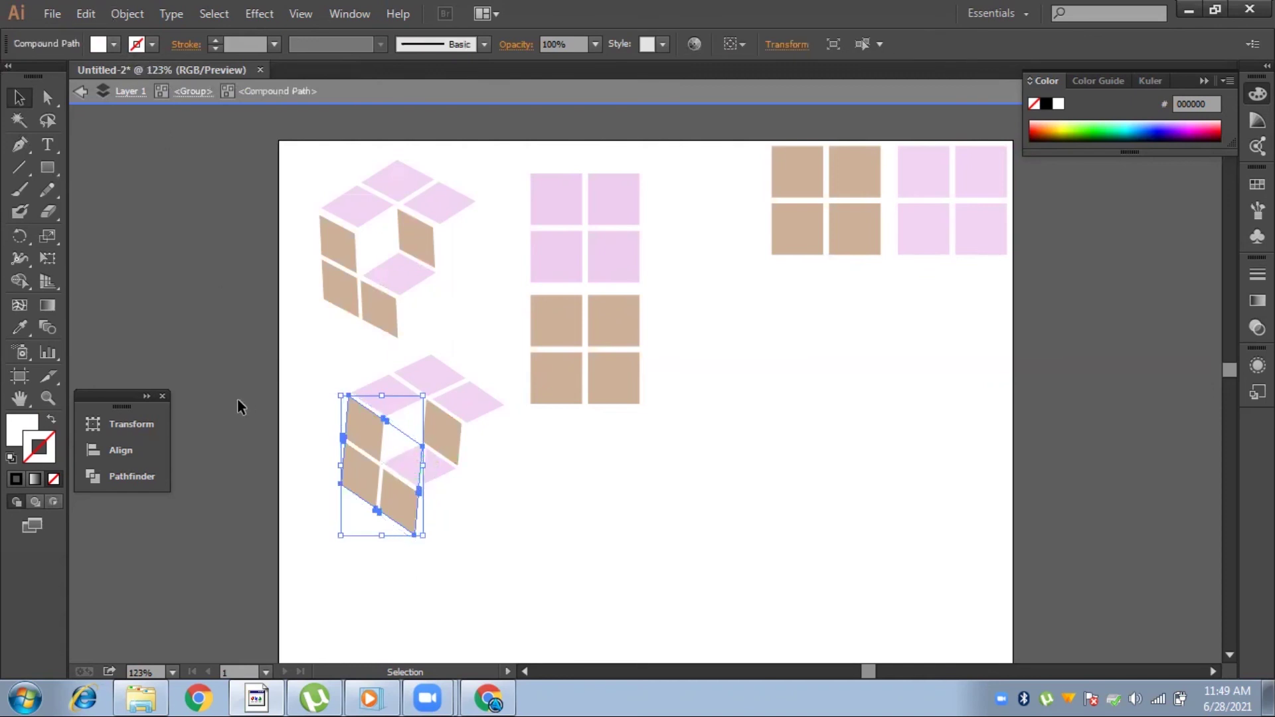
{"action": "left_click", "coordinate": [264, 403]}
{"action": "left_click", "coordinate": [420, 474]}
{"action": "left_click", "coordinate": [114, 44]}
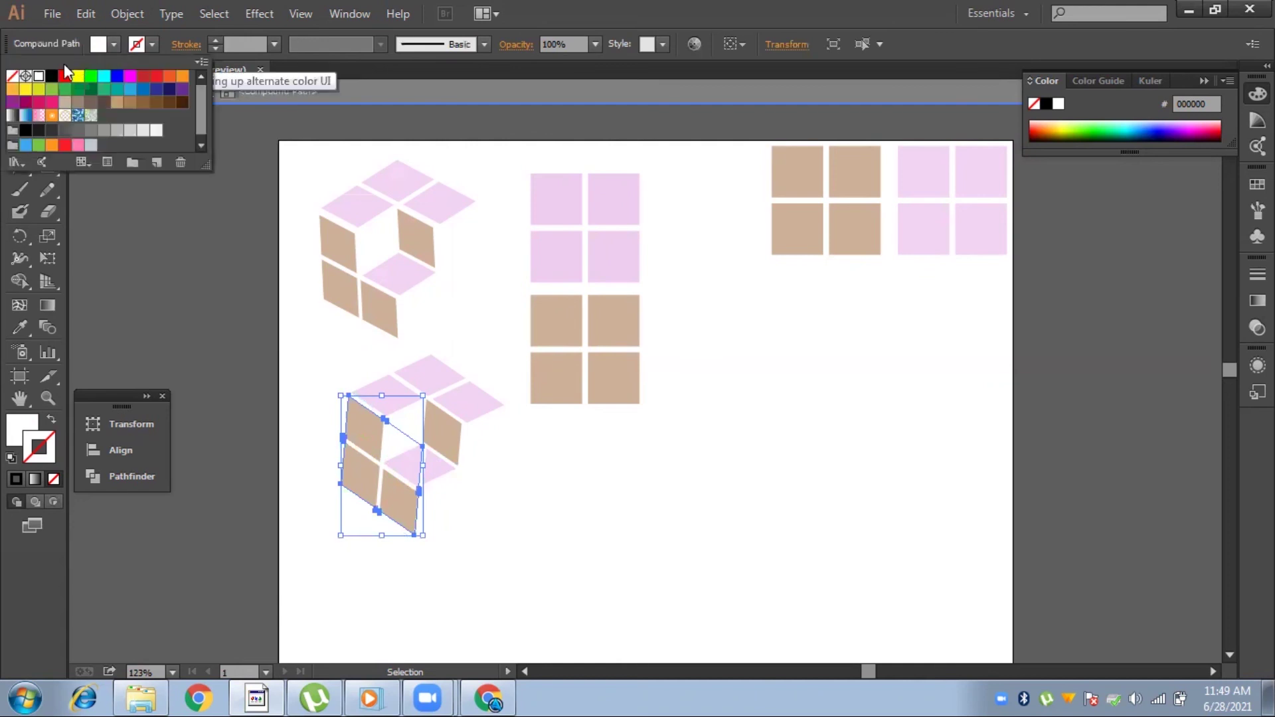
{"action": "left_click", "coordinate": [15, 77]}
{"action": "left_click", "coordinate": [110, 251]}
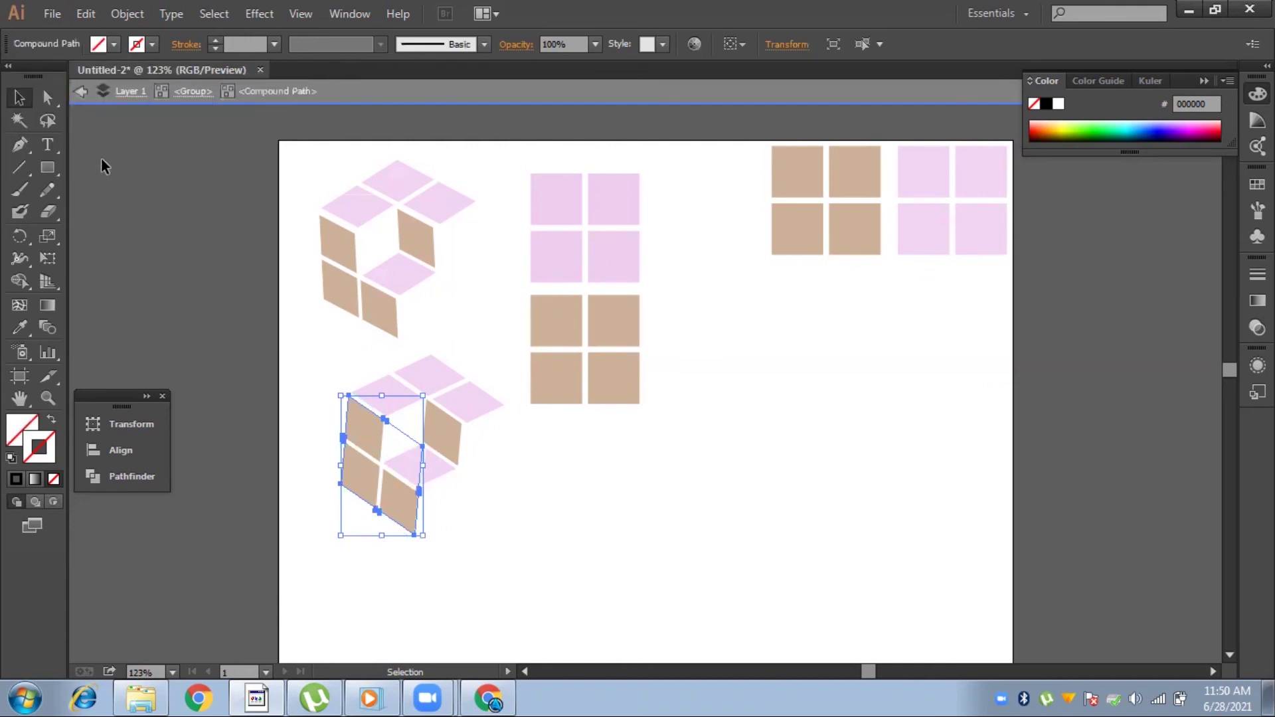
{"action": "left_click", "coordinate": [79, 99]}
{"action": "left_click", "coordinate": [80, 98]}
{"action": "left_click", "coordinate": [80, 99]}
{"action": "left_click", "coordinate": [79, 98]}
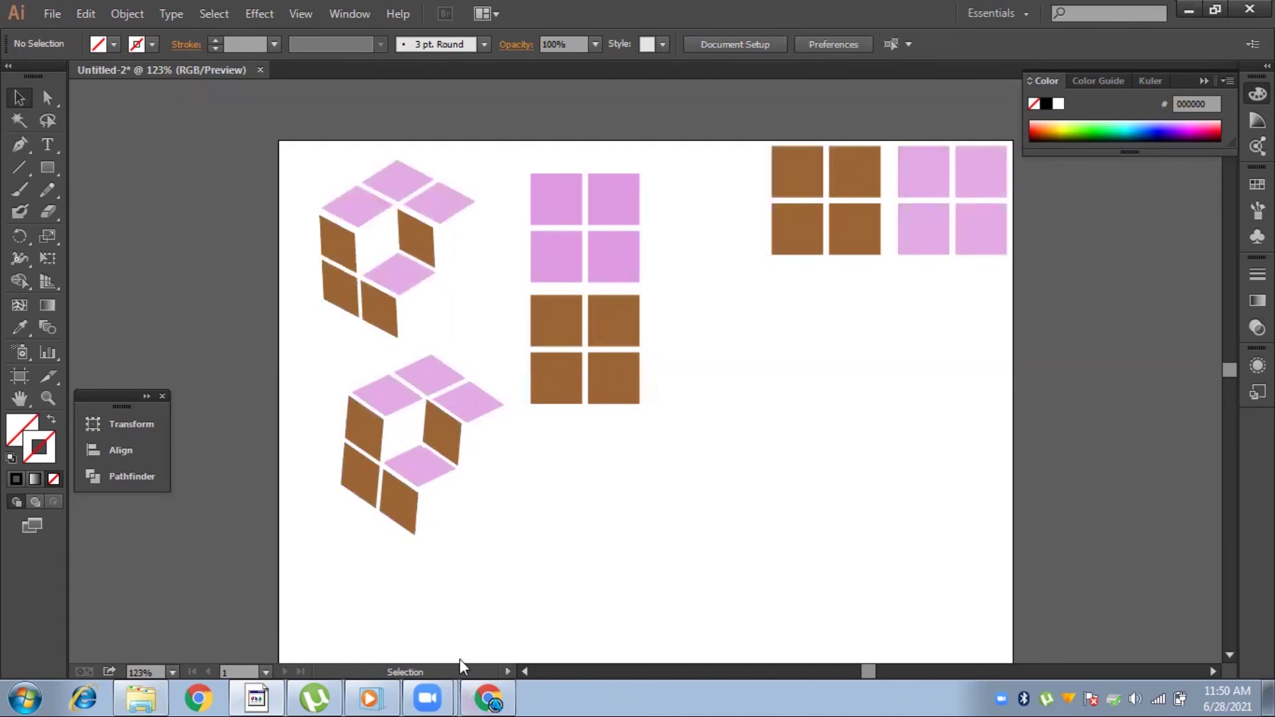
{"action": "left_click_drag", "start_coordinate": [468, 341], "coordinate": [364, 621]}
{"action": "left_click", "coordinate": [511, 544]}
{"action": "key", "text": "ctrl+z"}
{"action": "key", "text": "ctrl+z"}
{"action": "key", "text": "ctrl+z"}
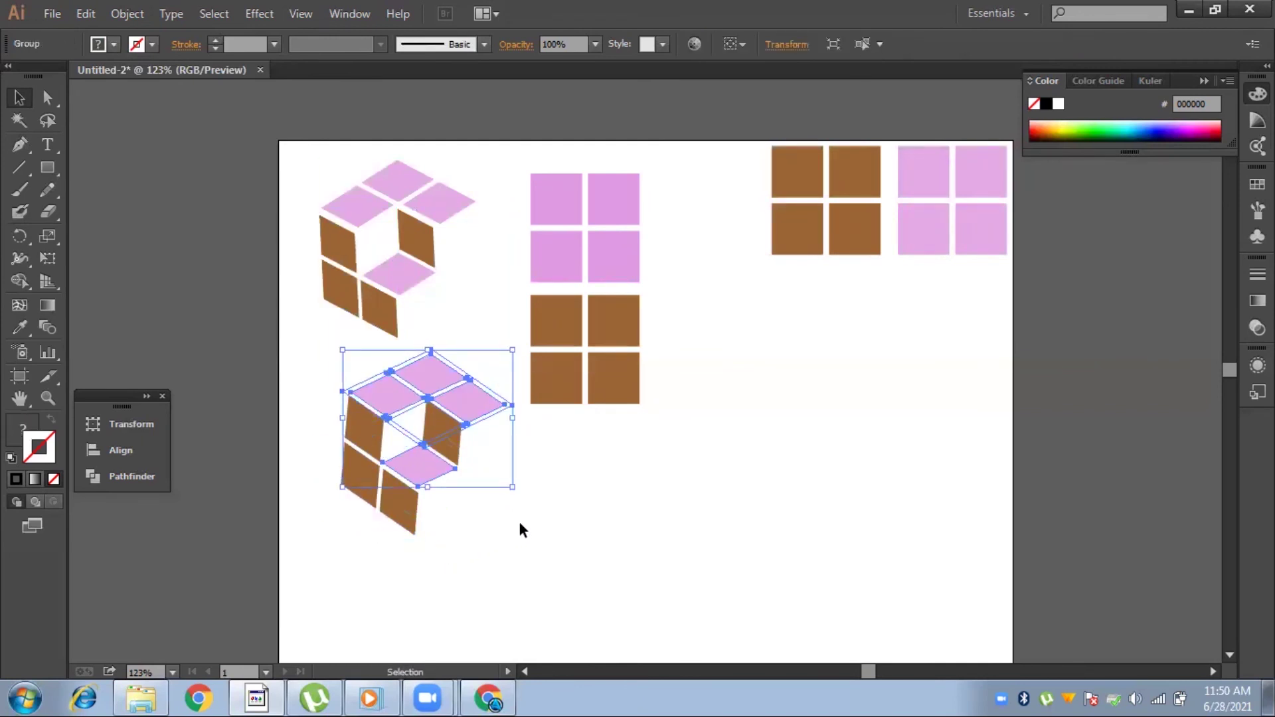
{"action": "left_click", "coordinate": [520, 524]}
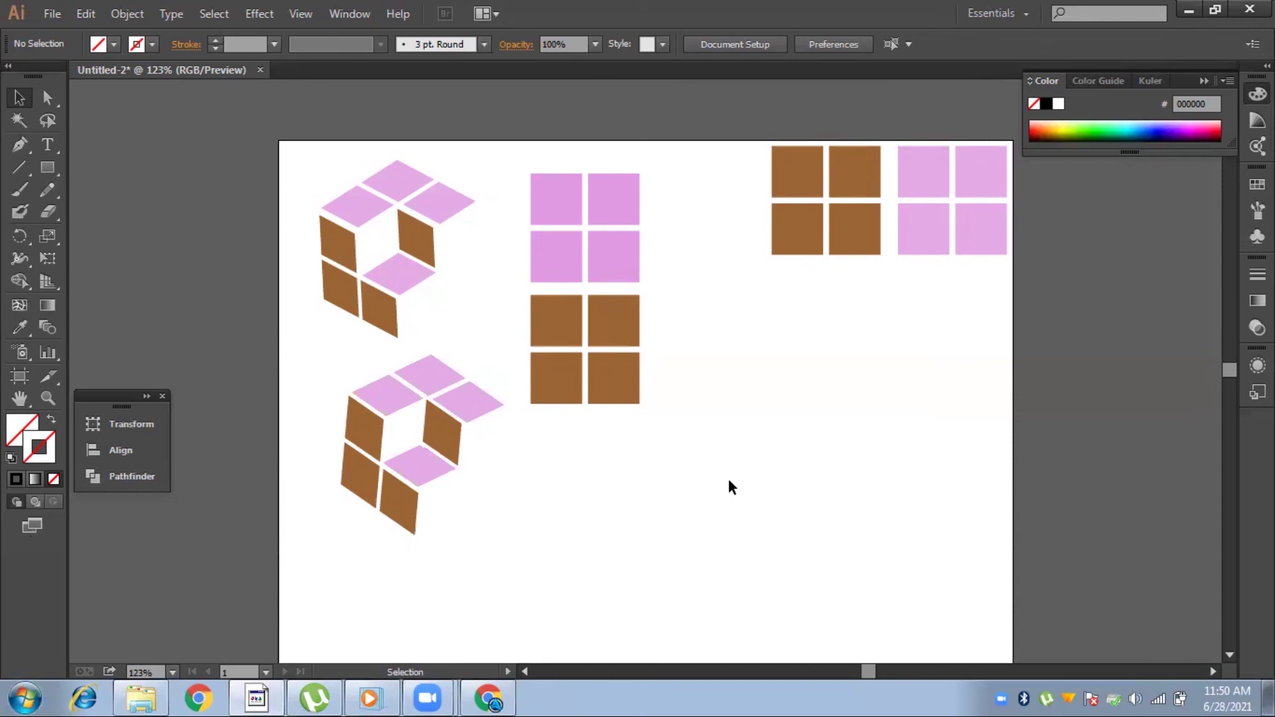
- Rotate the whole new cube slightly counterclockwise so its side edges stand upright, and deselect it
{"action": "left_click_drag", "start_coordinate": [493, 350], "coordinate": [305, 587]}
{"action": "left_click", "coordinate": [506, 409]}
{"action": "left_click_drag", "start_coordinate": [506, 411], "coordinate": [459, 491]}
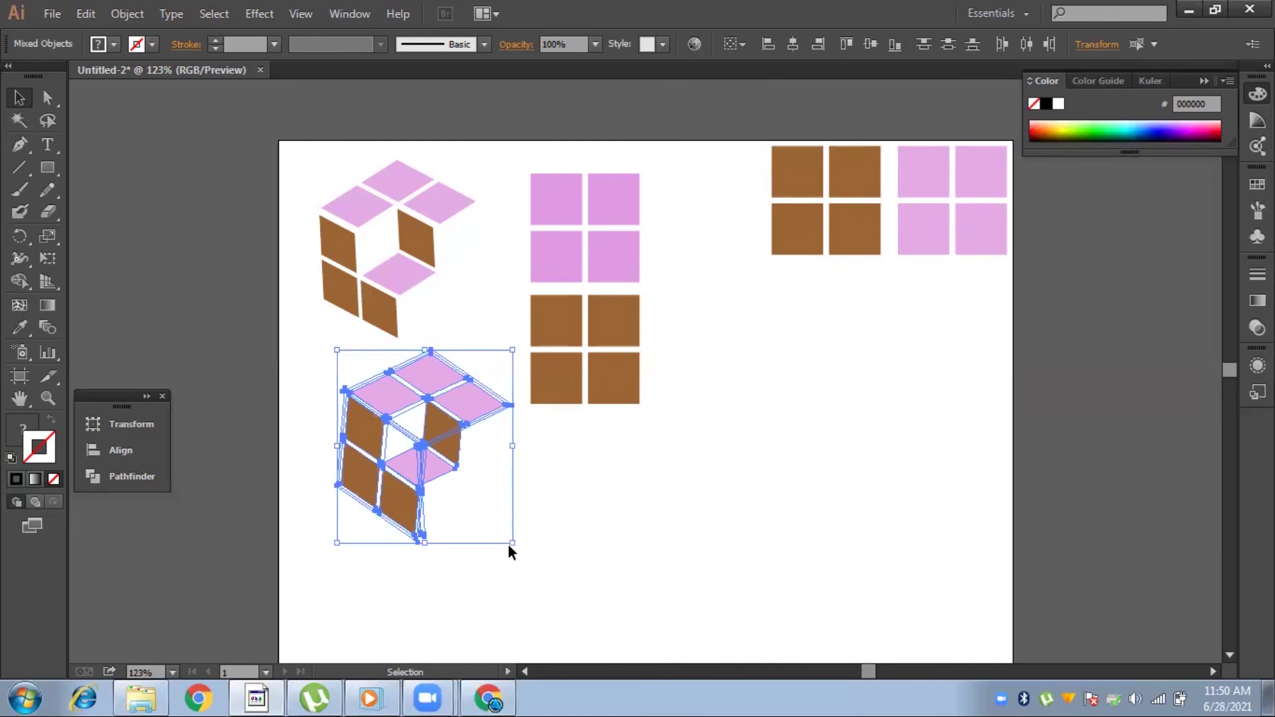
{"action": "left_click_drag", "start_coordinate": [508, 546], "coordinate": [526, 546]}
{"action": "left_click", "coordinate": [626, 539]}
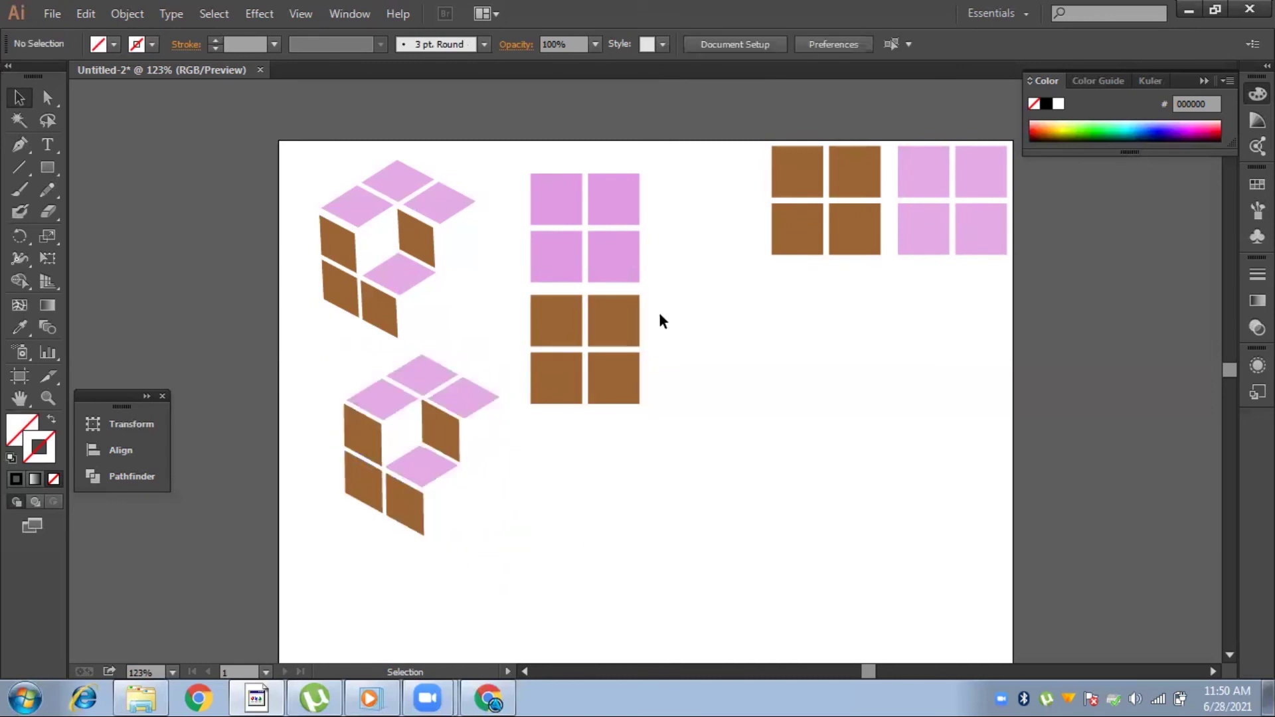